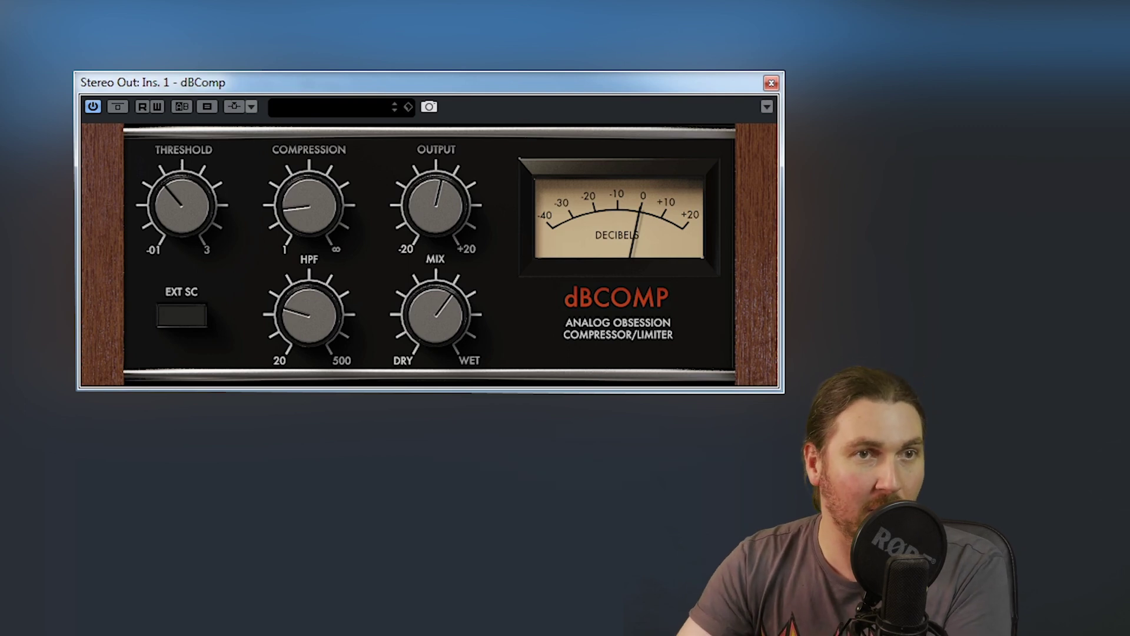
Sweep the Compression control up to its maximum of 100.0 and bring it down to 5.8.
mouse_move(181, 205)
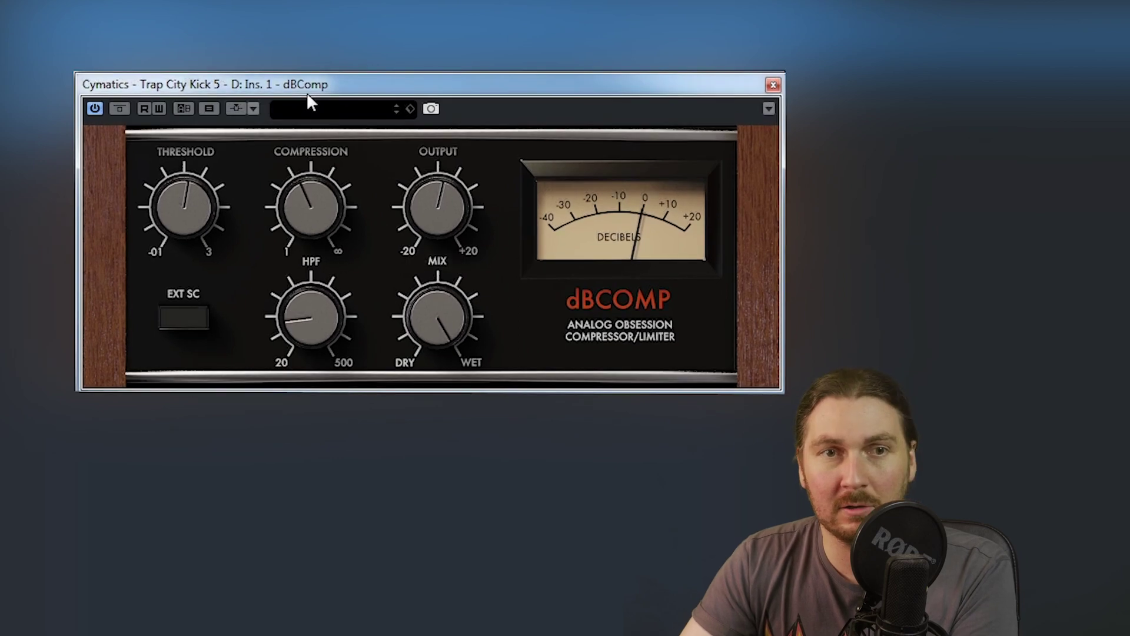
mouse_move(333, 213)
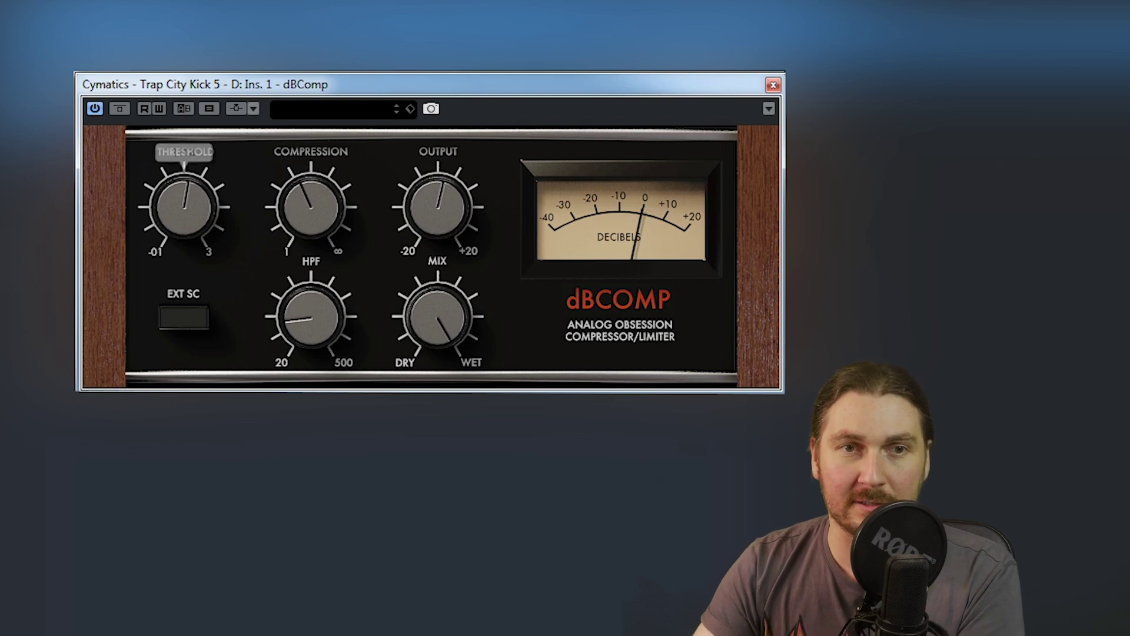
mouse_move(320, 188)
mouse_move(416, 194)
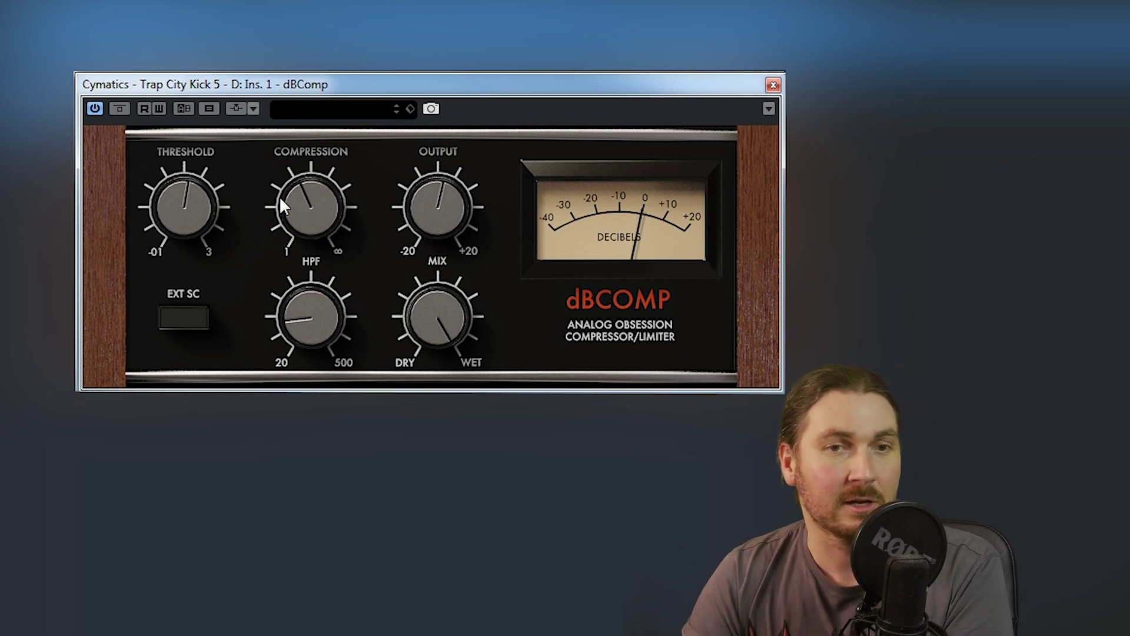
mouse_move(170, 220)
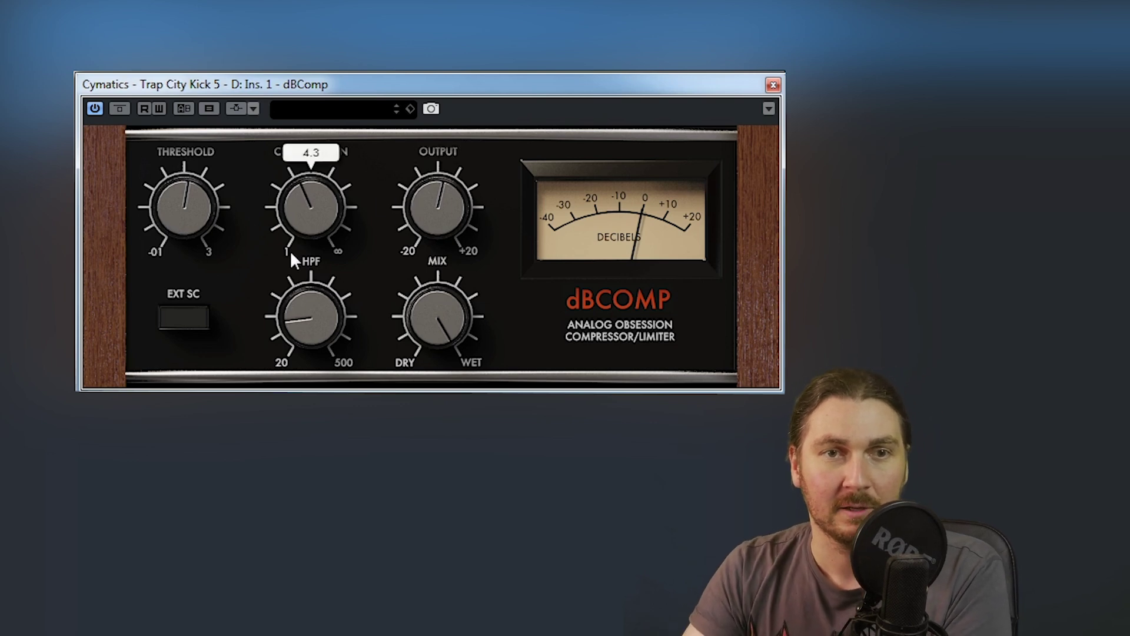
mouse_move(298, 211)
mouse_move(306, 193)
mouse_down()
mouse_move(313, 356)
mouse_move(323, 194)
mouse_up()
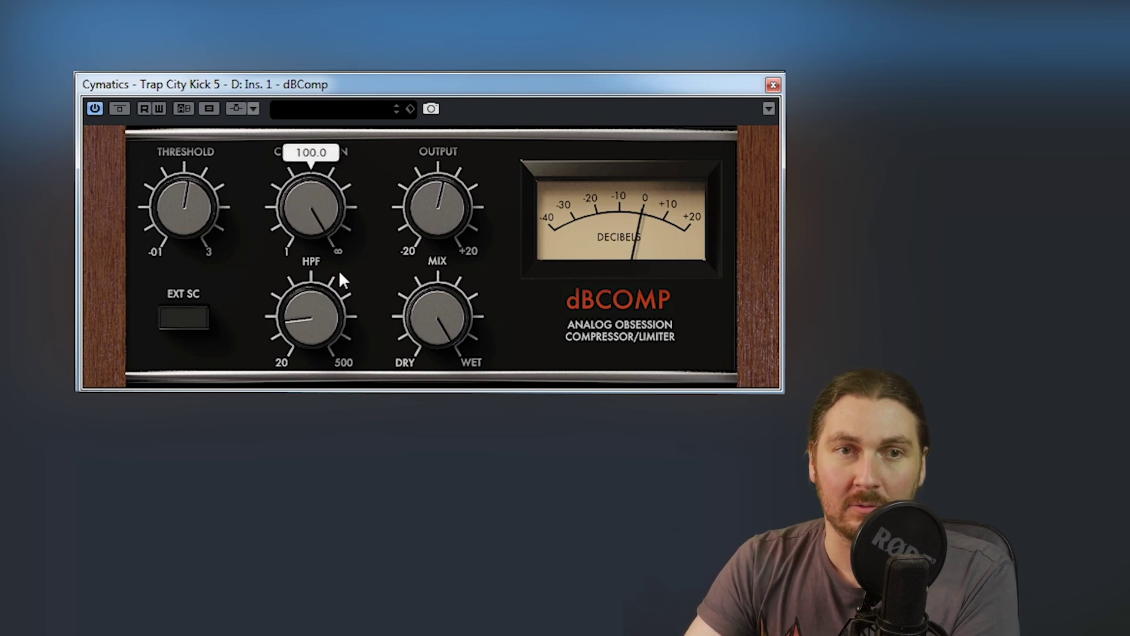
drag(309, 200, 285, 340)
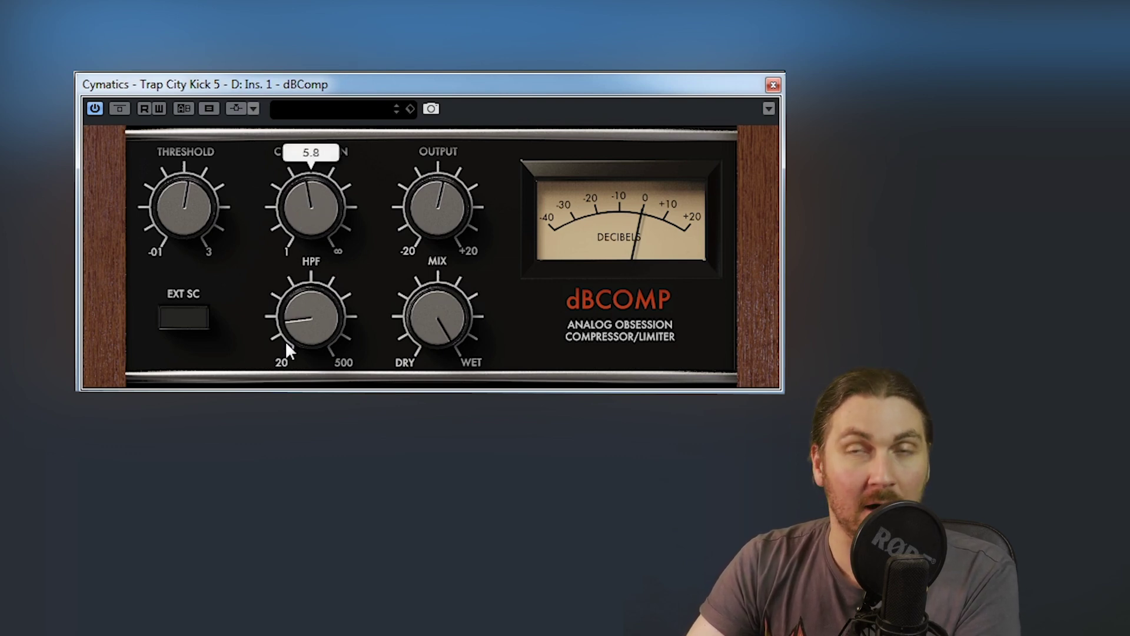
mouse_move(287, 333)
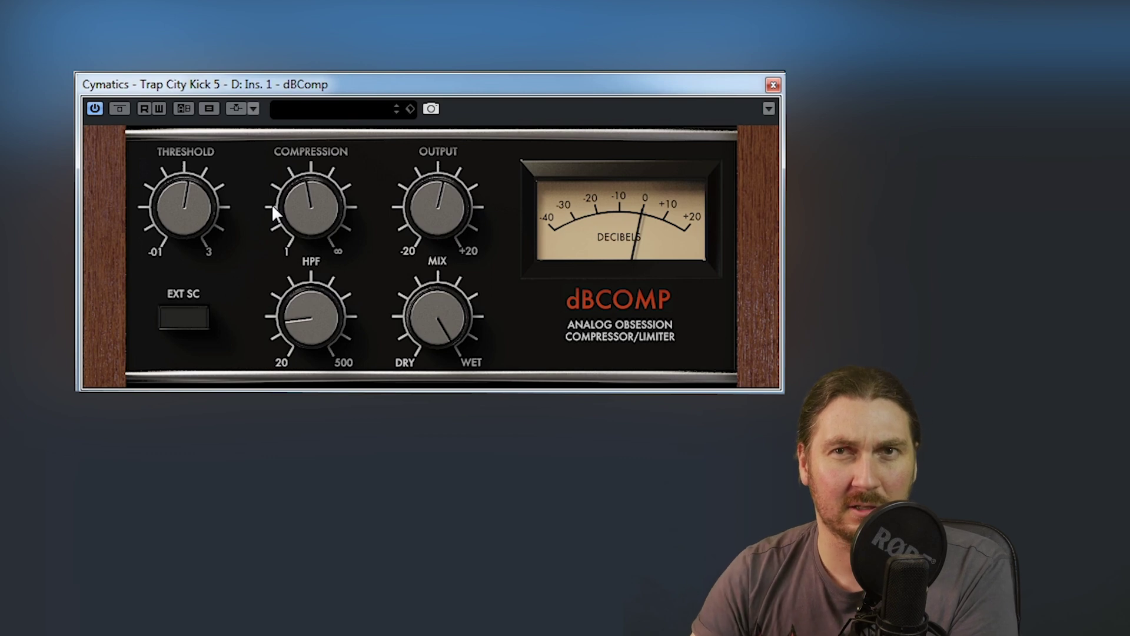
Examine the external sidechain, high-pass filter, mix and output controls together with the decibel meter.
mouse_move(290, 189)
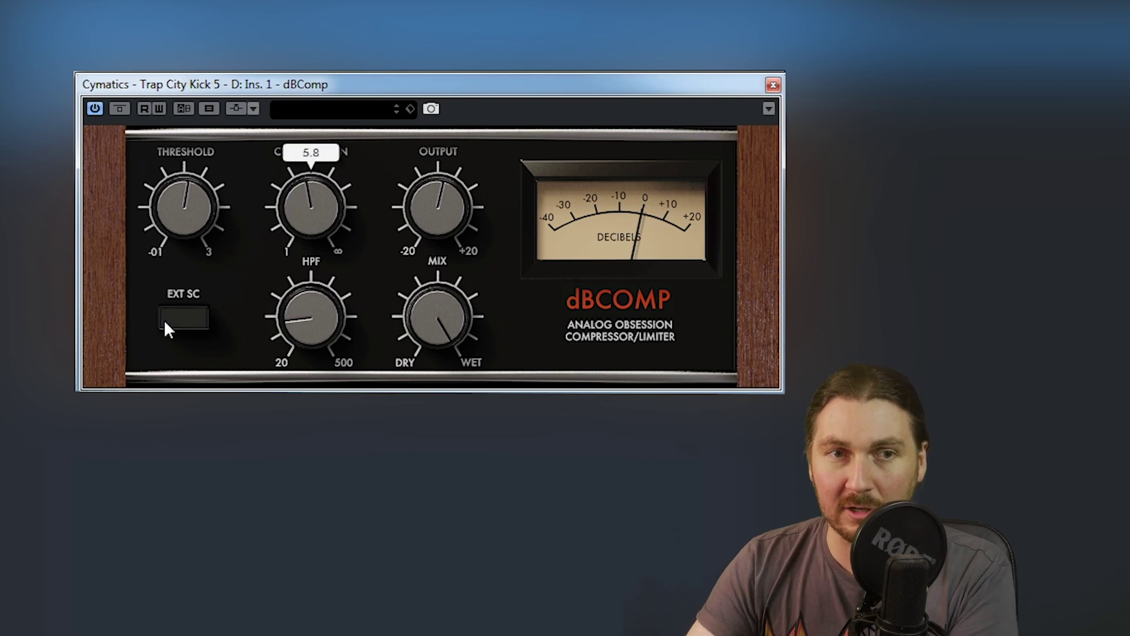
click(200, 321)
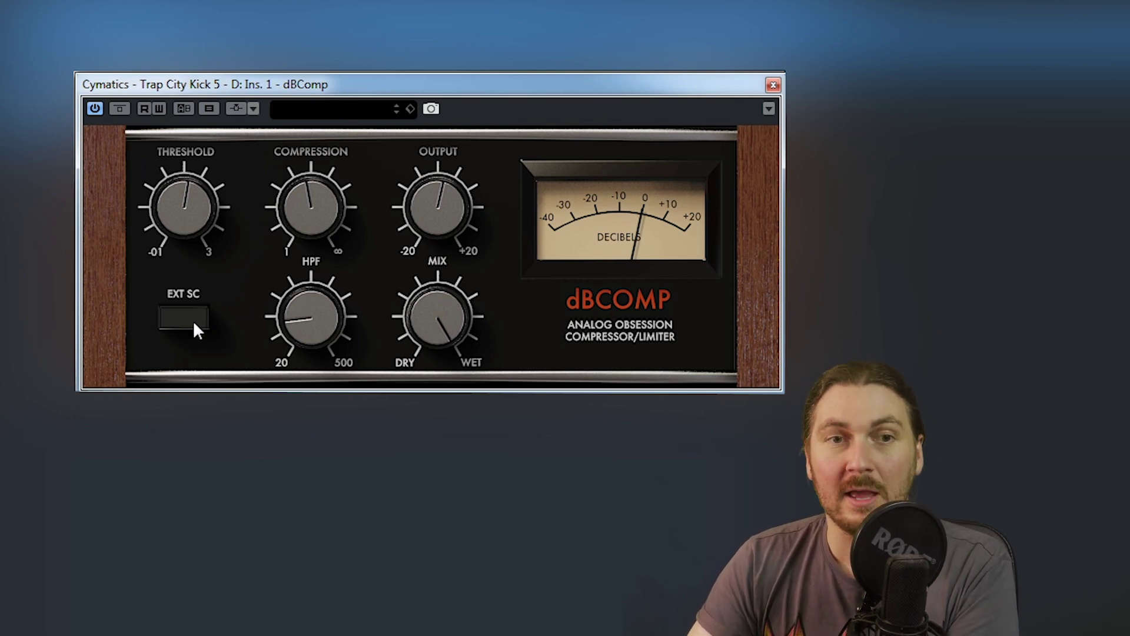
mouse_move(314, 323)
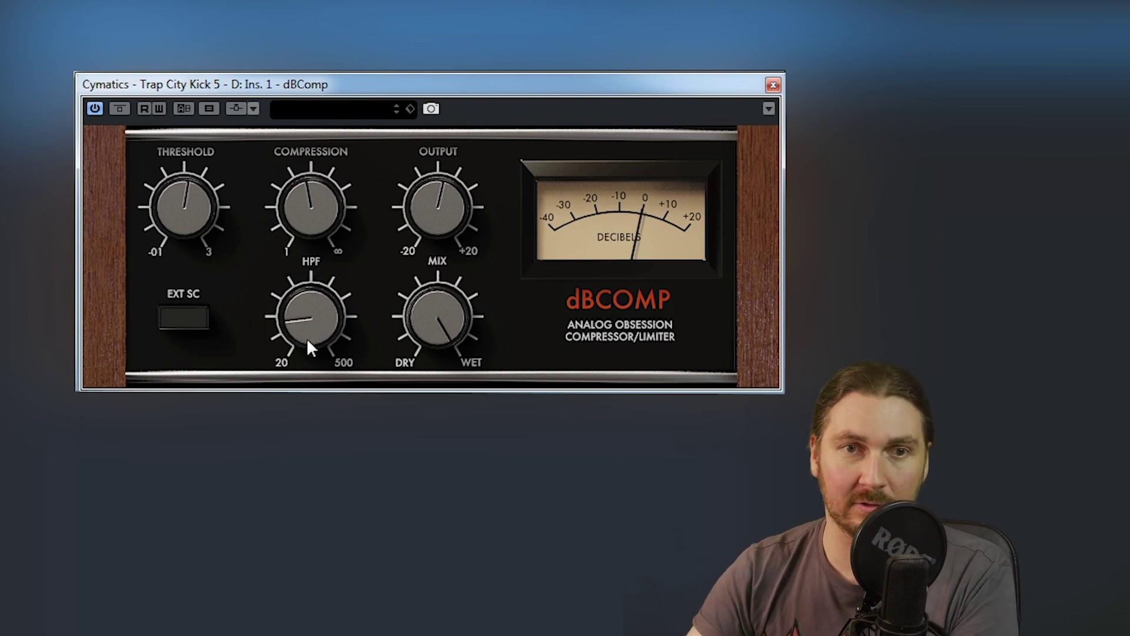
mouse_move(418, 302)
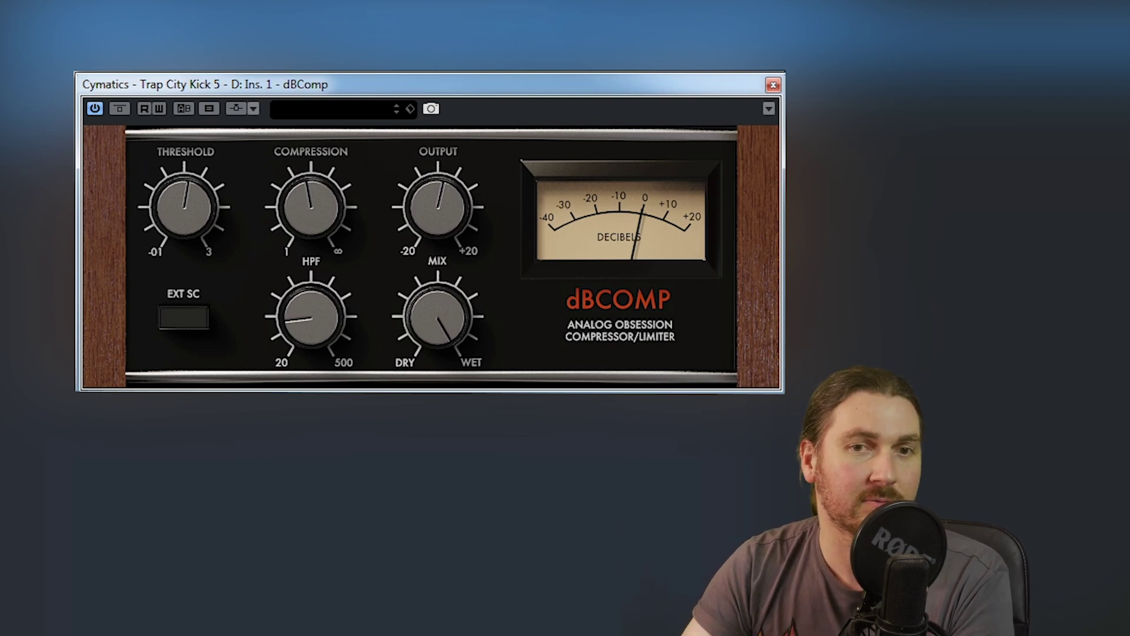
mouse_move(194, 204)
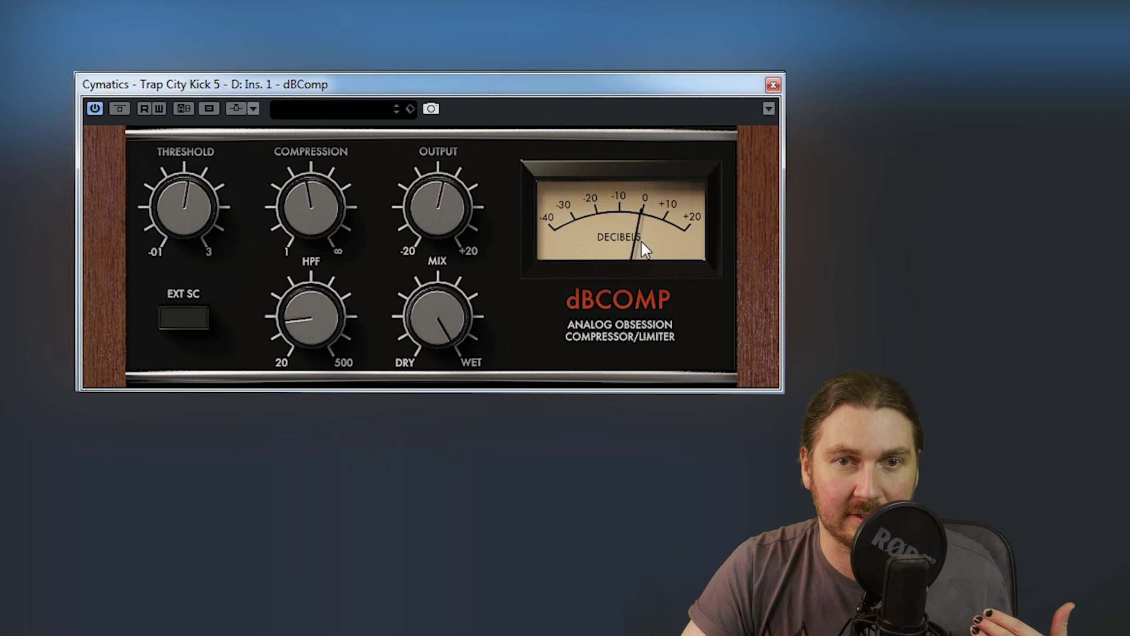
click(119, 109)
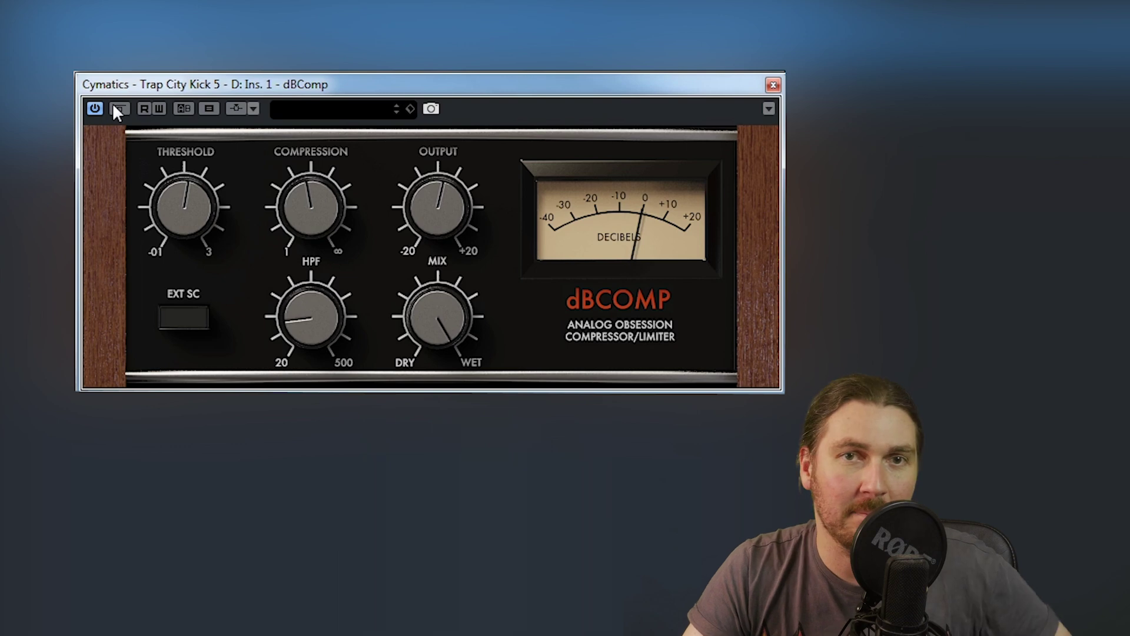
mouse_move(413, 163)
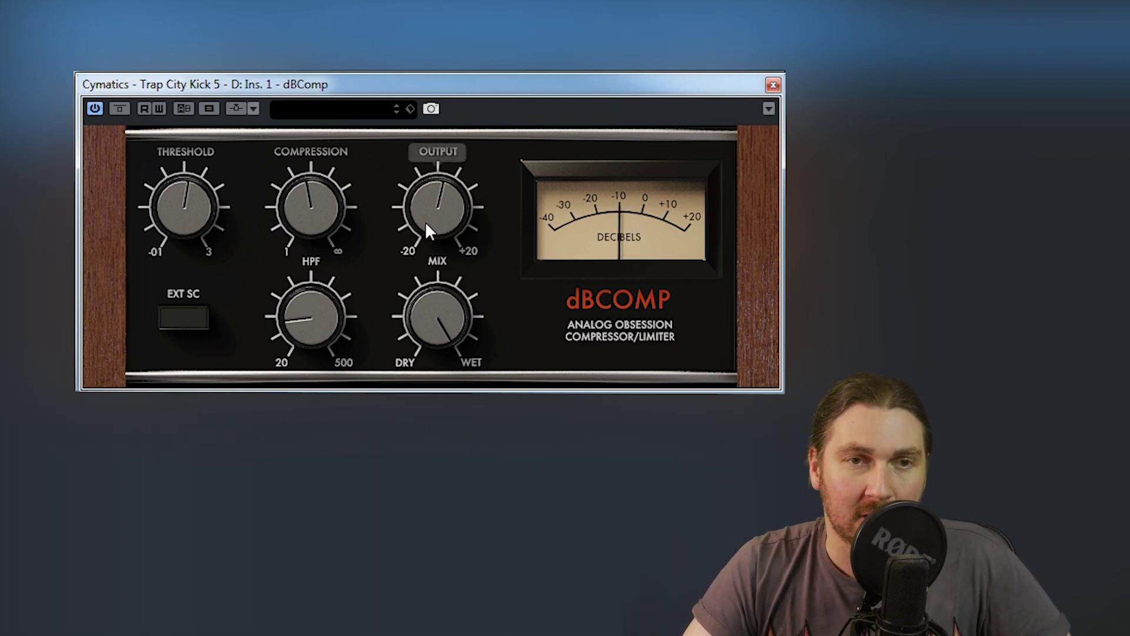
mouse_move(110, 172)
mouse_move(325, 204)
Lower the threshold close to its minimum and raise the output gain to about 15 dB.
drag(202, 213, 185, 296)
drag(190, 204, 188, 385)
drag(408, 207, 431, 109)
drag(200, 211, 194, 159)
drag(413, 194, 412, 206)
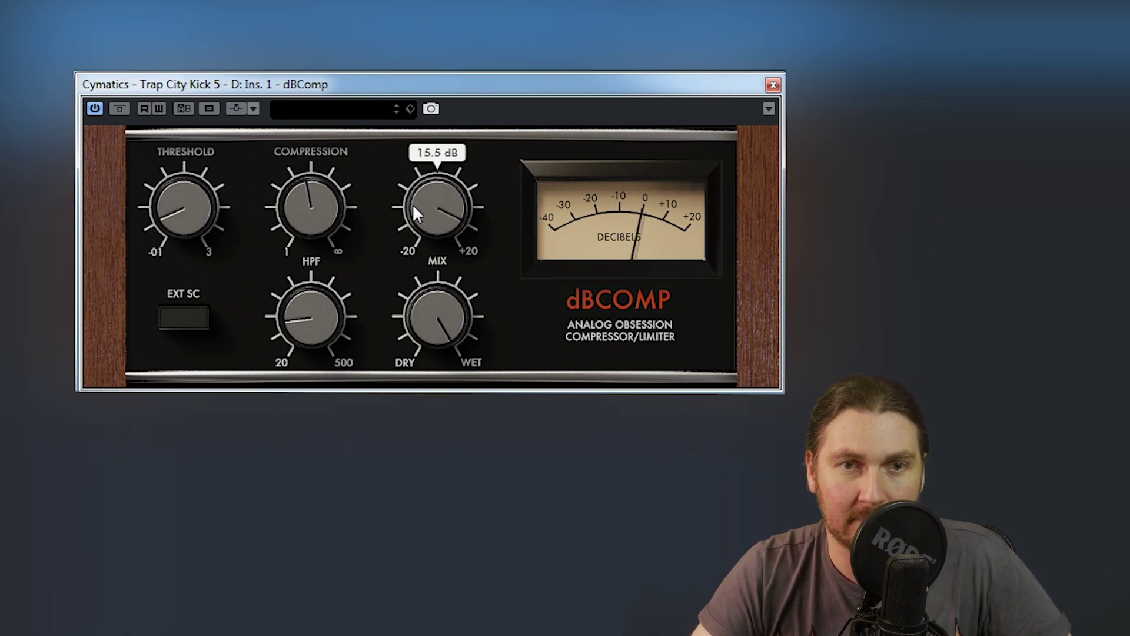
drag(180, 210, 182, 202)
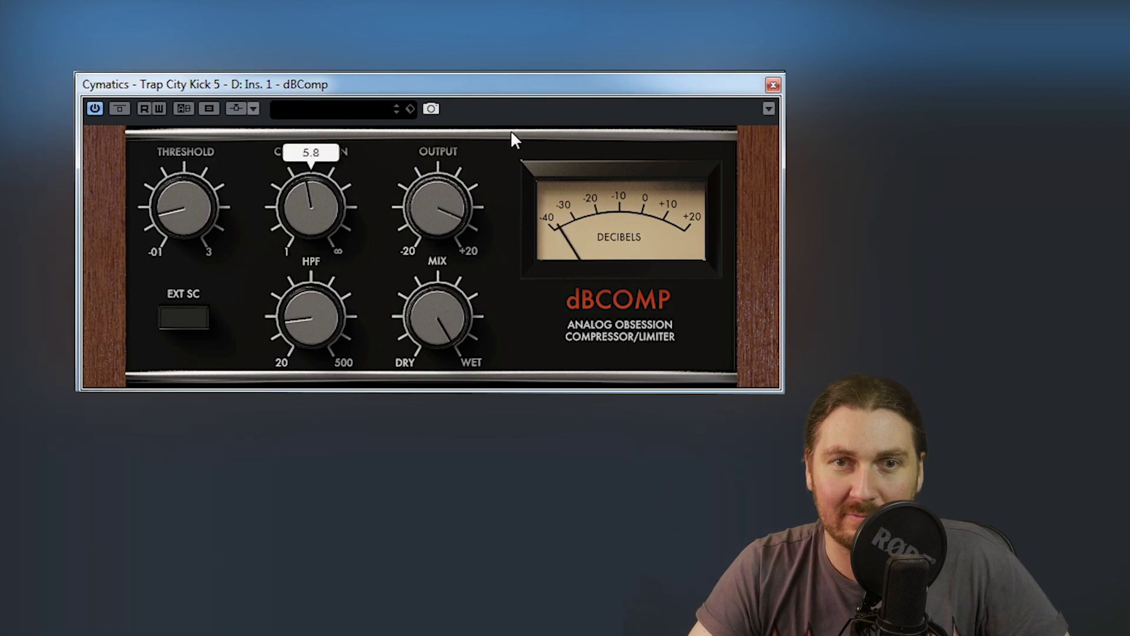
Compare the heavily compressed kick with the bypassed signal.
mouse_move(405, 210)
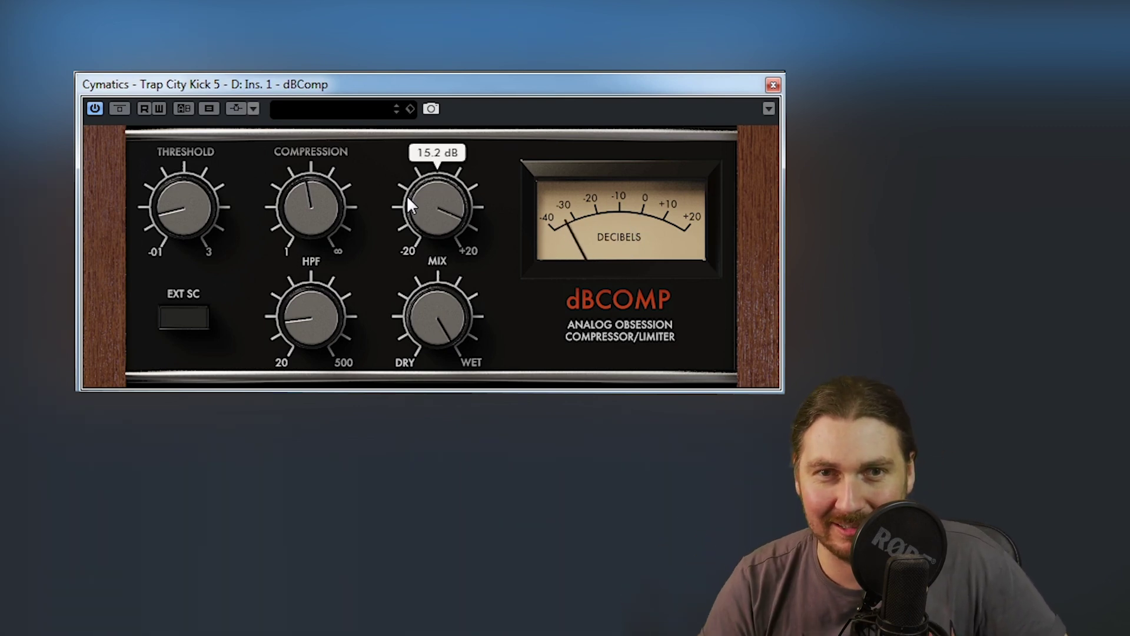
mouse_move(273, 182)
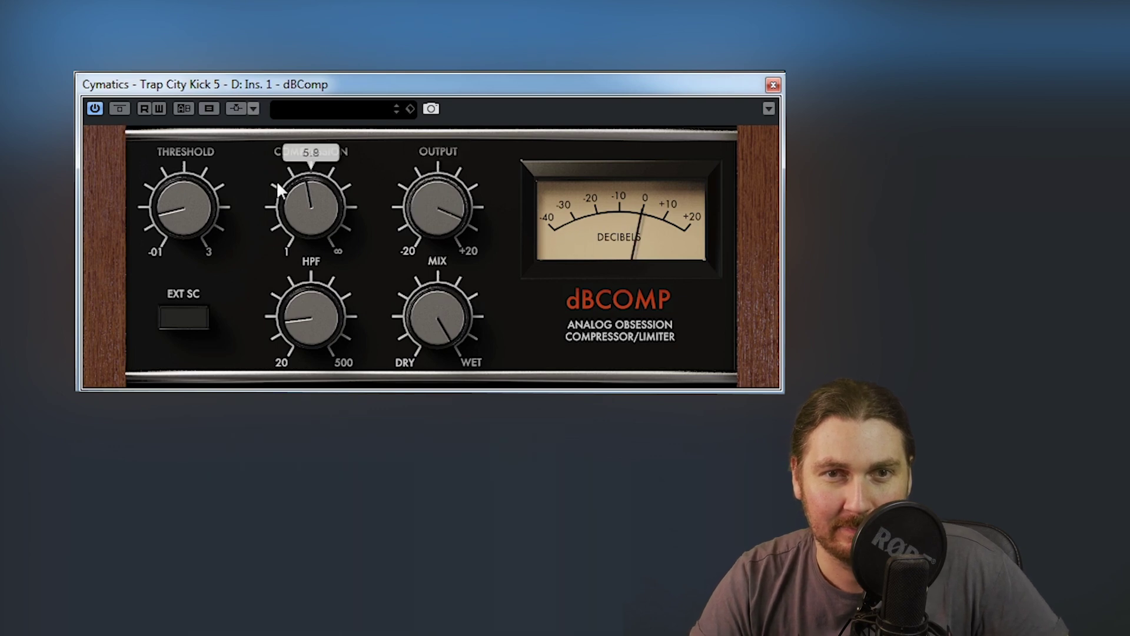
click(119, 108)
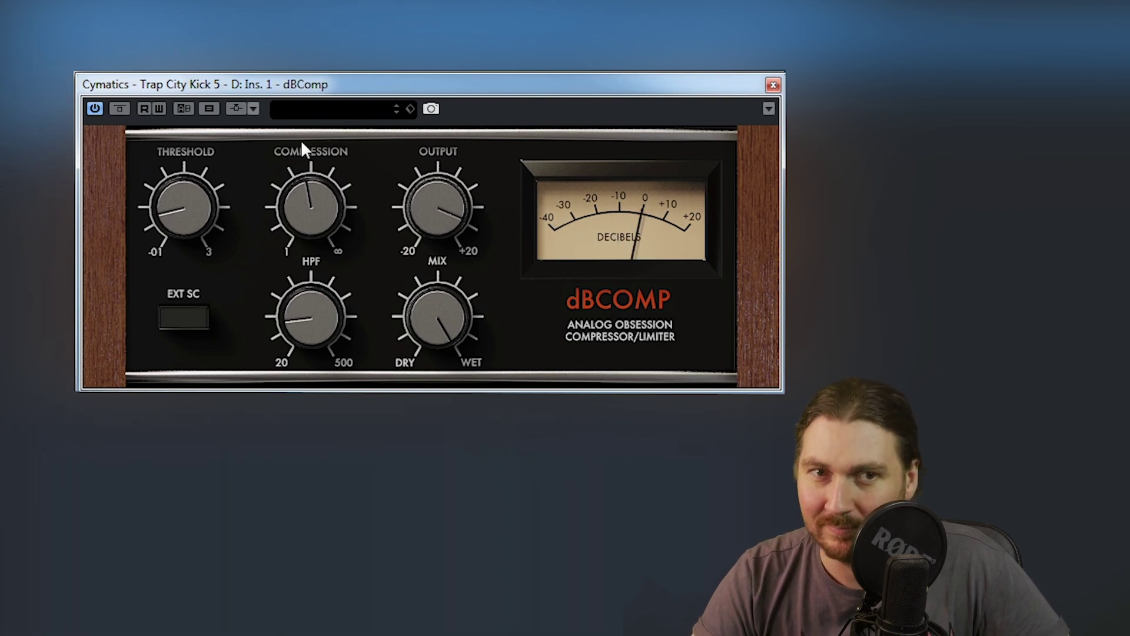
mouse_move(351, 186)
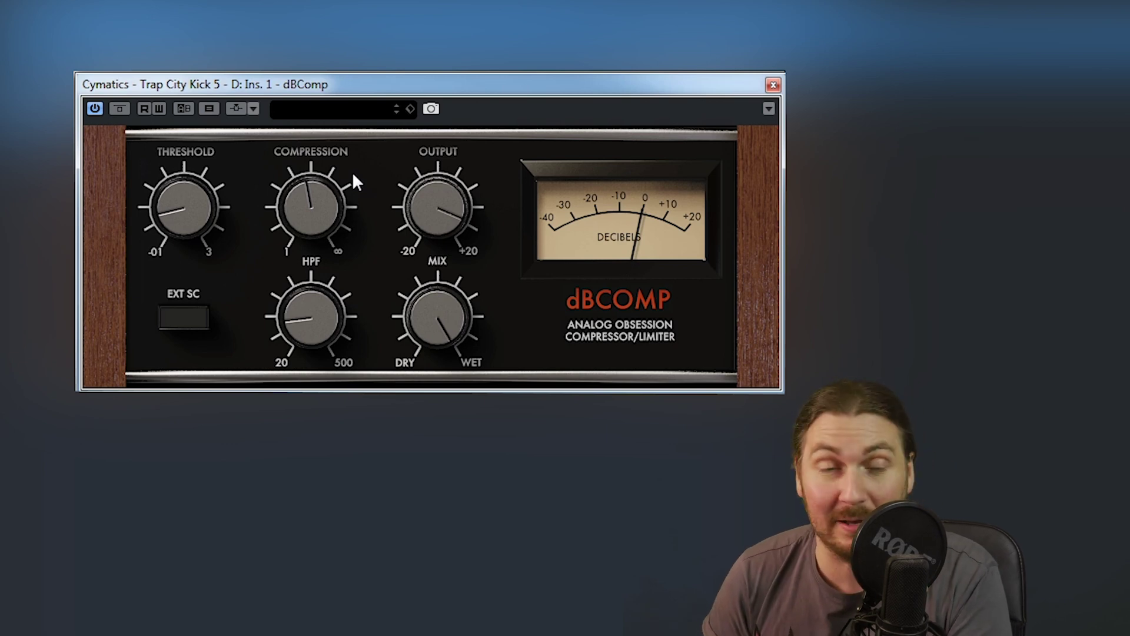
Set the threshold to 0.66 and reduce the output gain to compensate.
drag(178, 197, 190, 112)
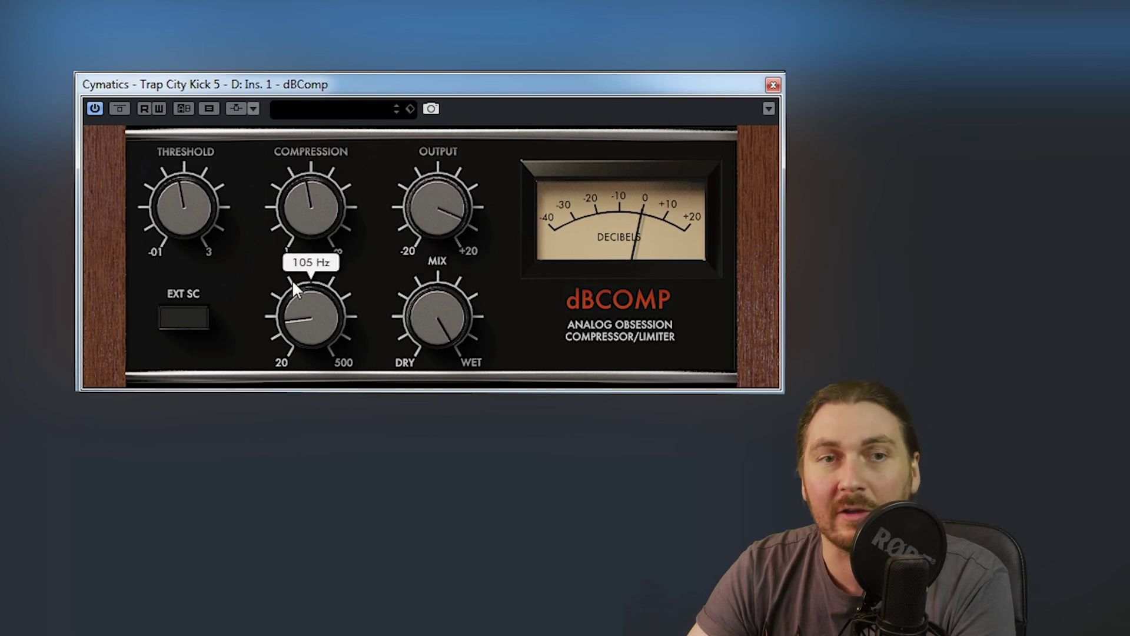
drag(431, 217, 429, 258)
drag(186, 209, 179, 224)
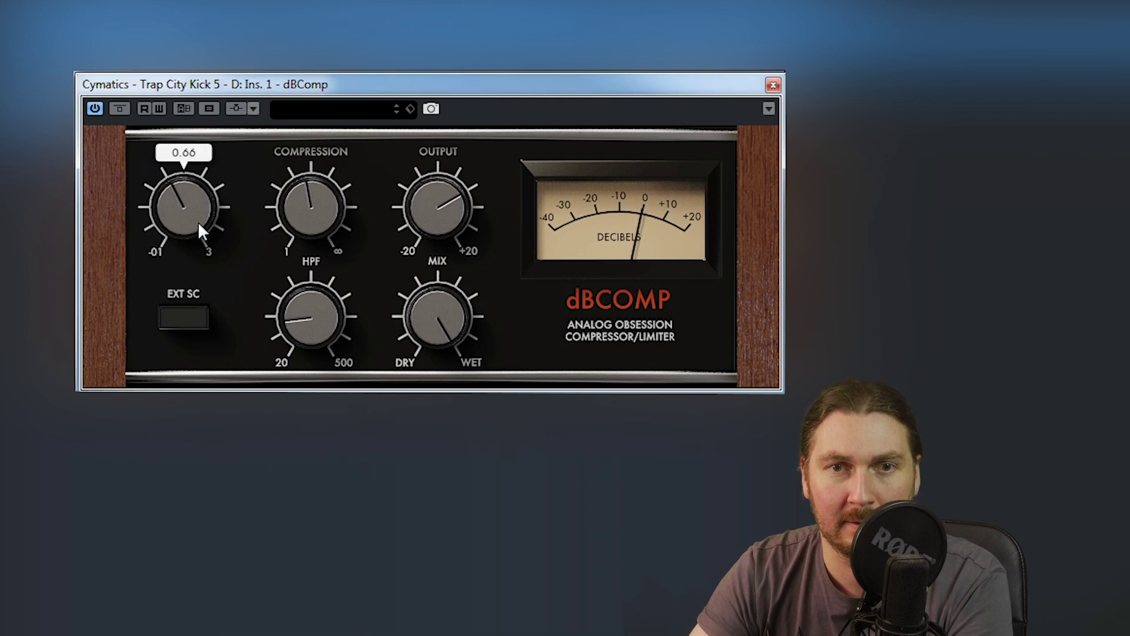
Drop compression to 1.0, raise it to 2.0, and rebalance the output gain.
drag(335, 217, 331, 364)
drag(429, 198, 426, 223)
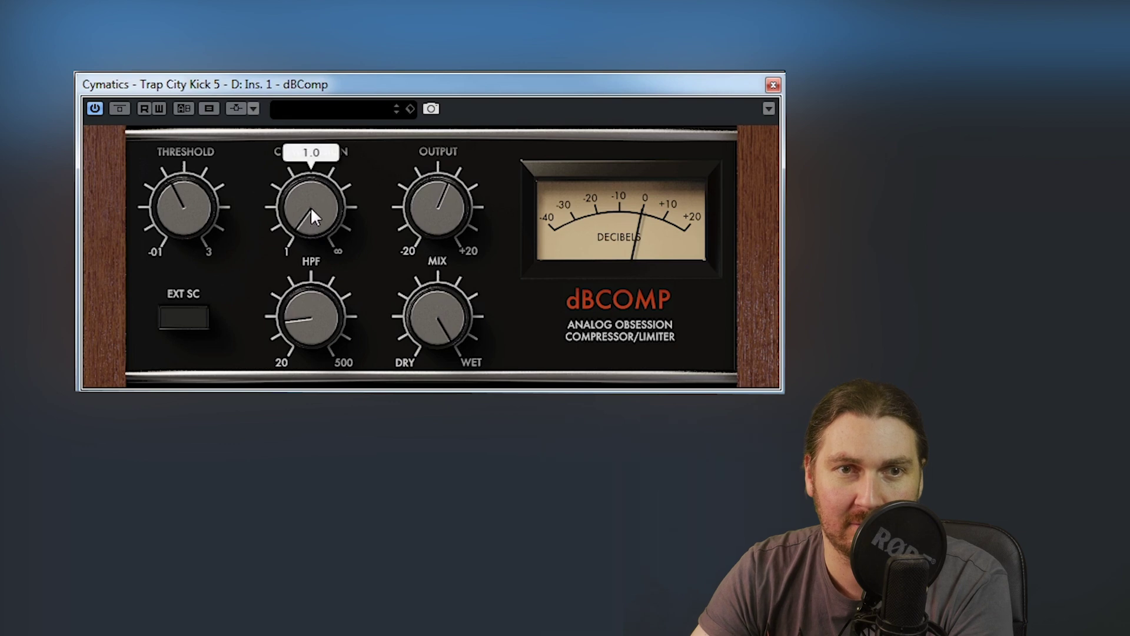
drag(313, 193, 316, 156)
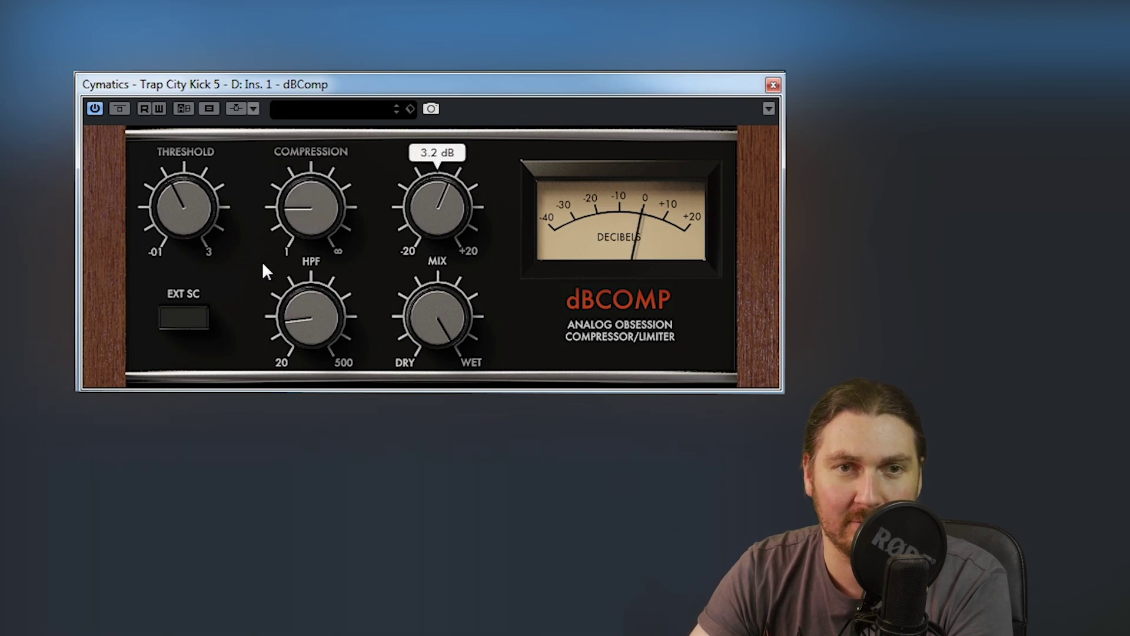
drag(319, 189, 321, 180)
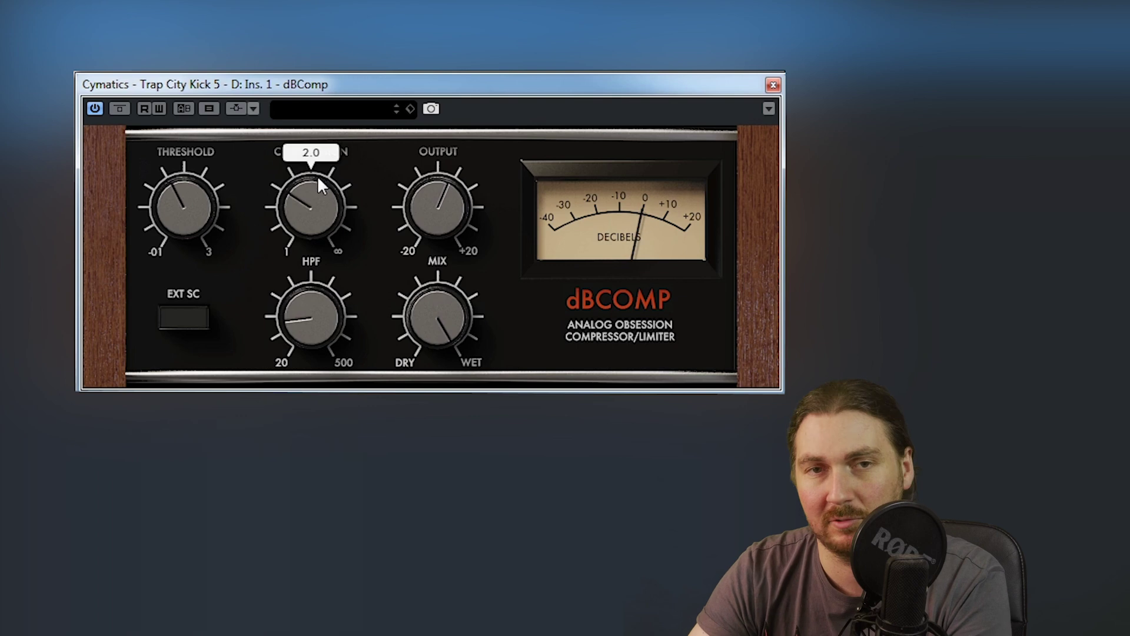
drag(419, 210, 421, 194)
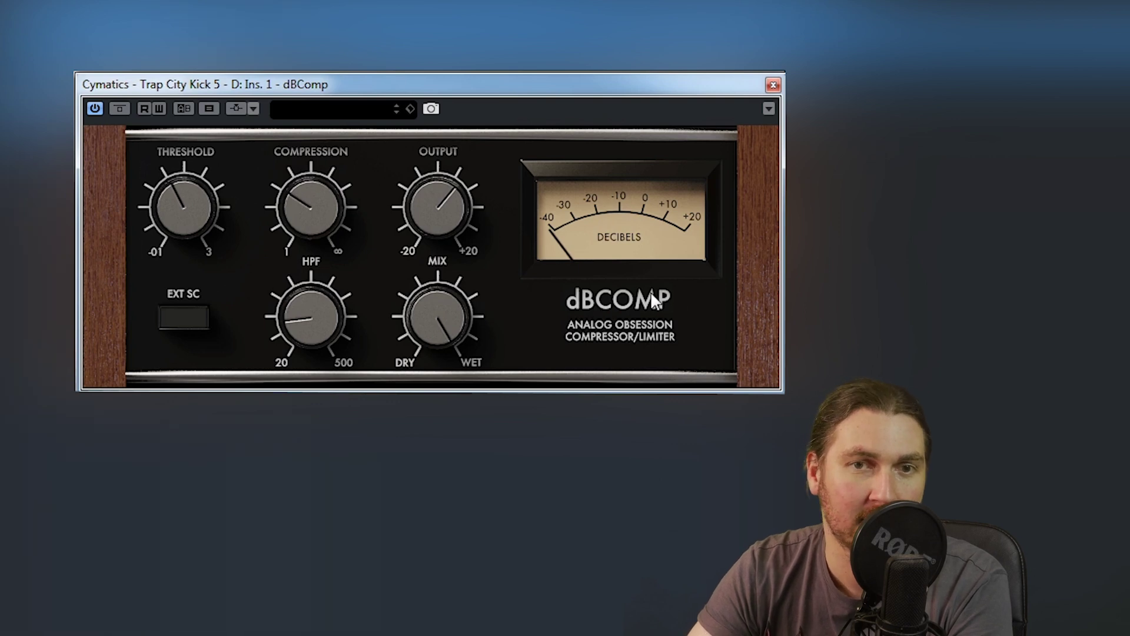
key(space)
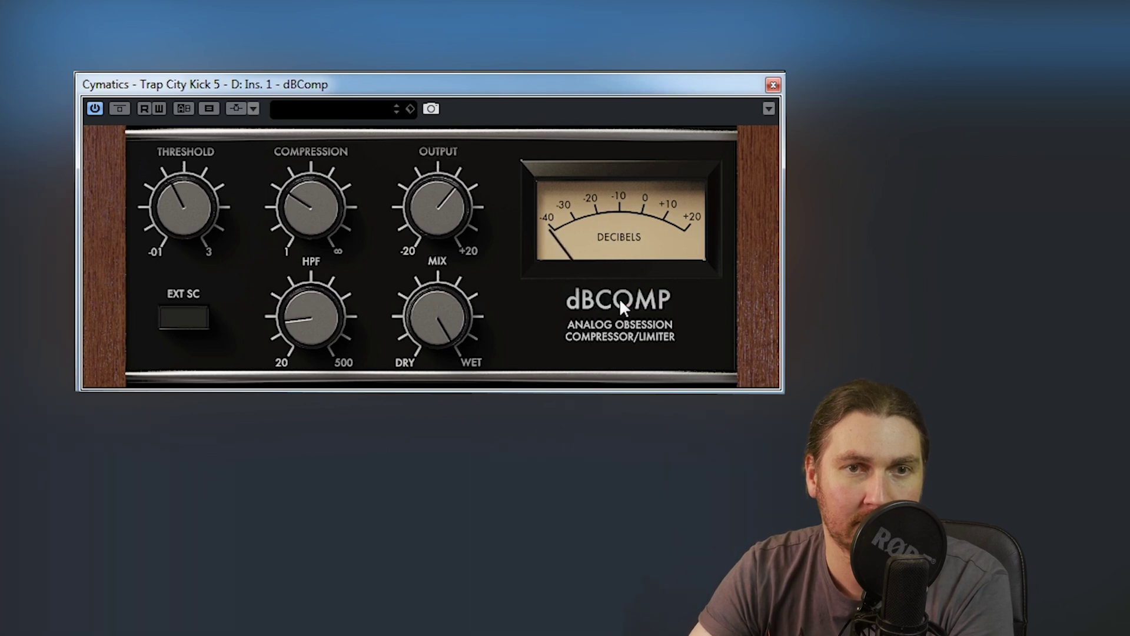
Raise compression slightly past its midpoint and boost the output gain to make up the level.
mouse_move(312, 201)
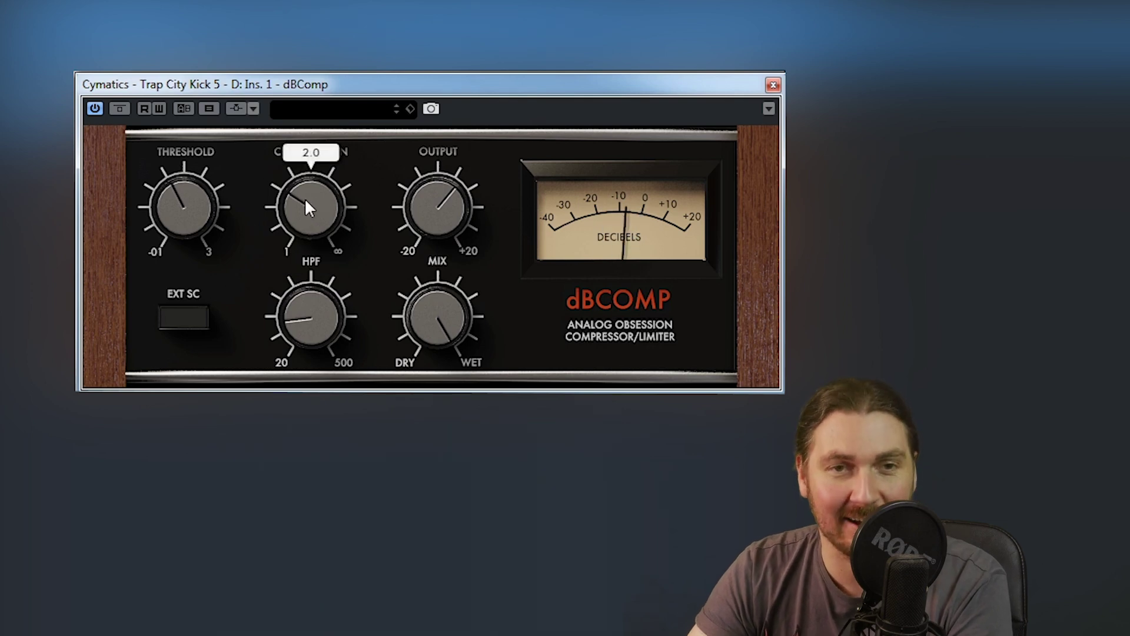
drag(306, 207, 299, 150)
drag(442, 191, 439, 175)
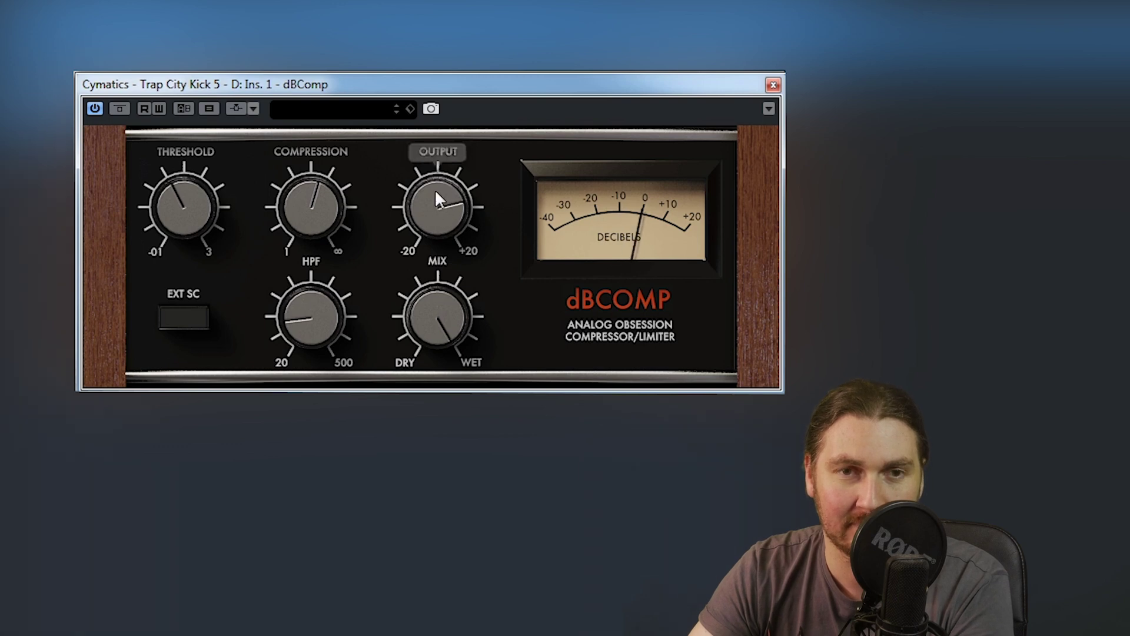
Trim the output gain to about 7.5 dB while comparing the compressed kick with the bypassed signal.
click(607, 296)
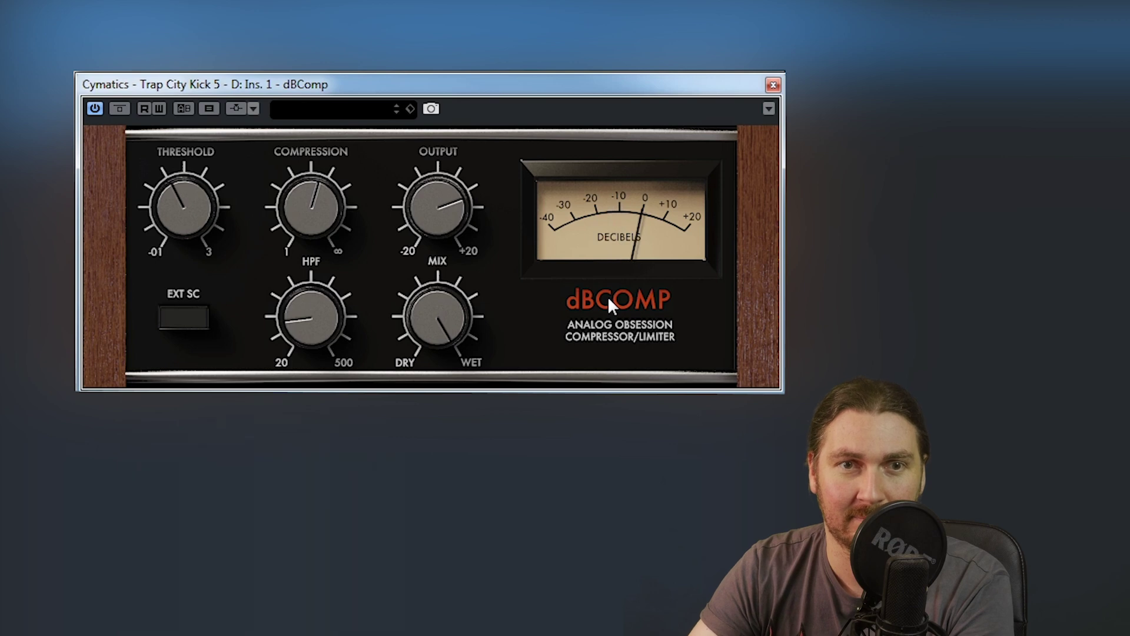
scroll(444, 214, up, 2)
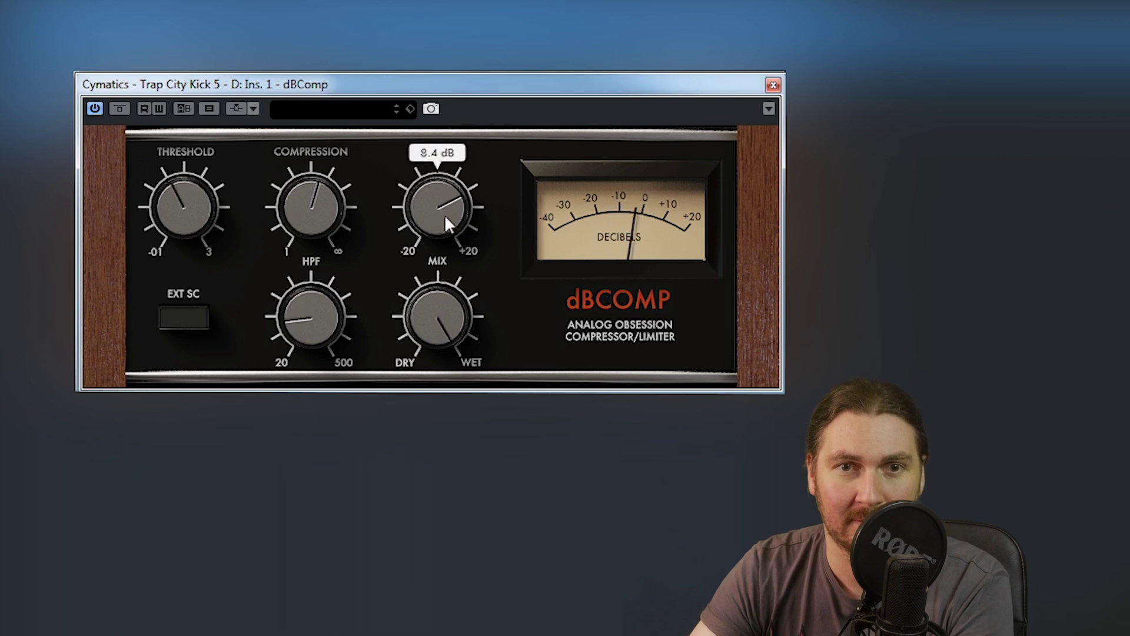
click(597, 287)
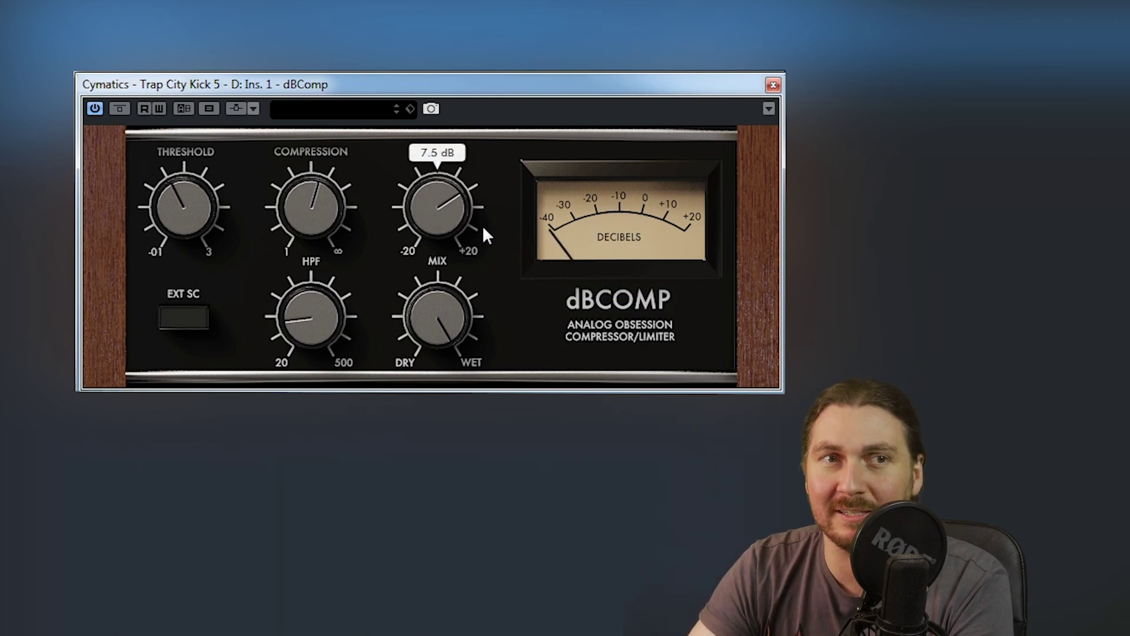
click(607, 291)
mouse_move(432, 221)
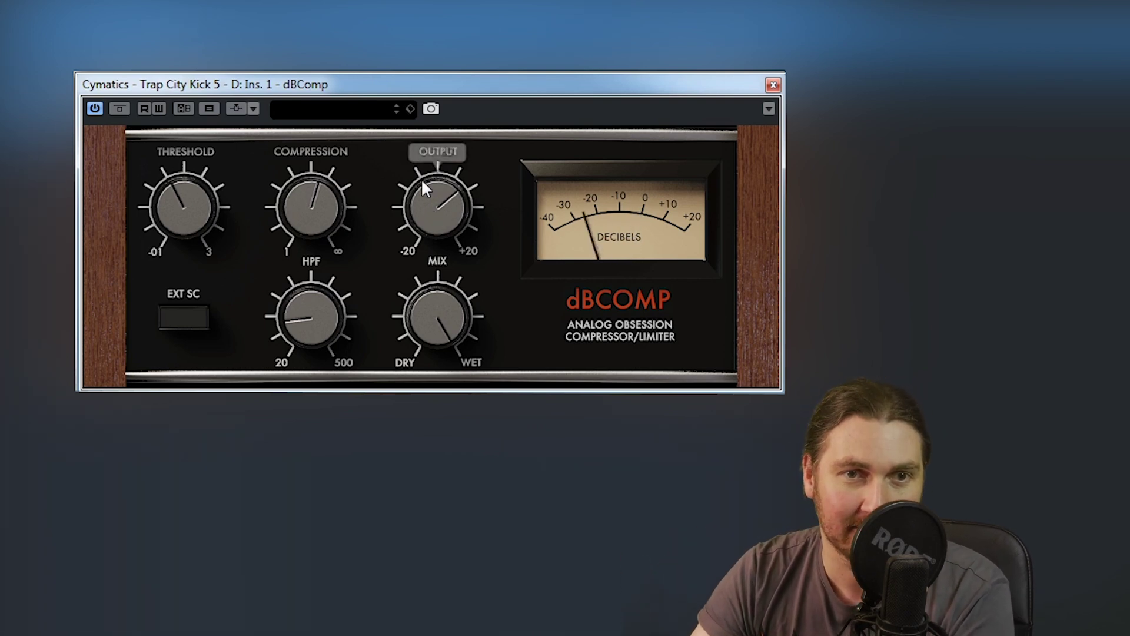
Raise compression to 30.1 and on to its maximum, infinity setting.
drag(321, 182, 329, 156)
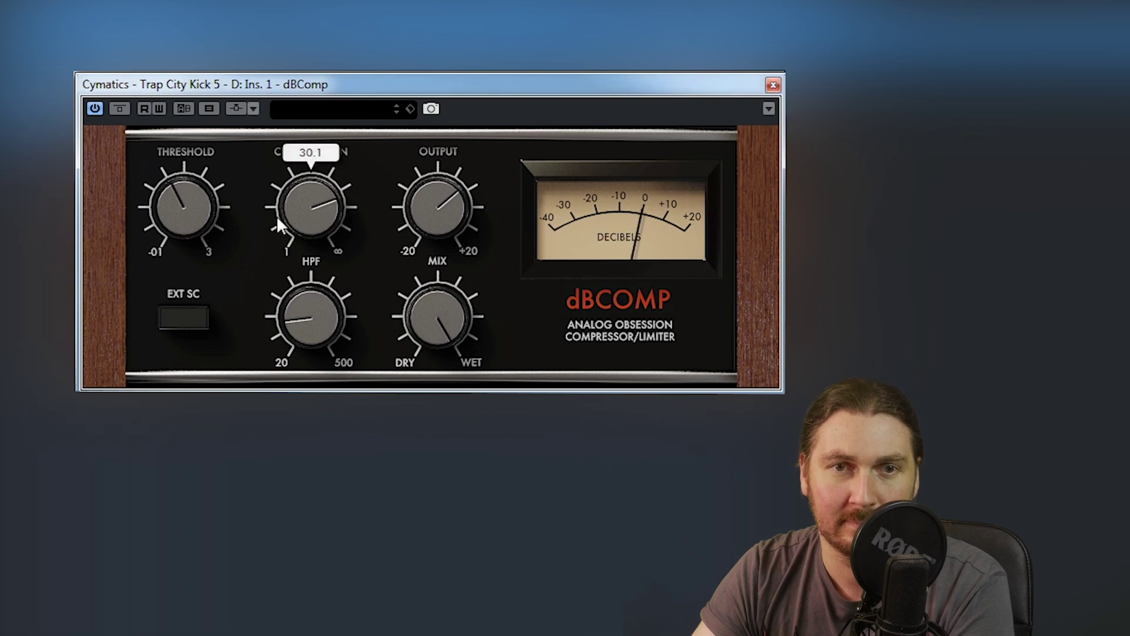
drag(282, 219, 285, 78)
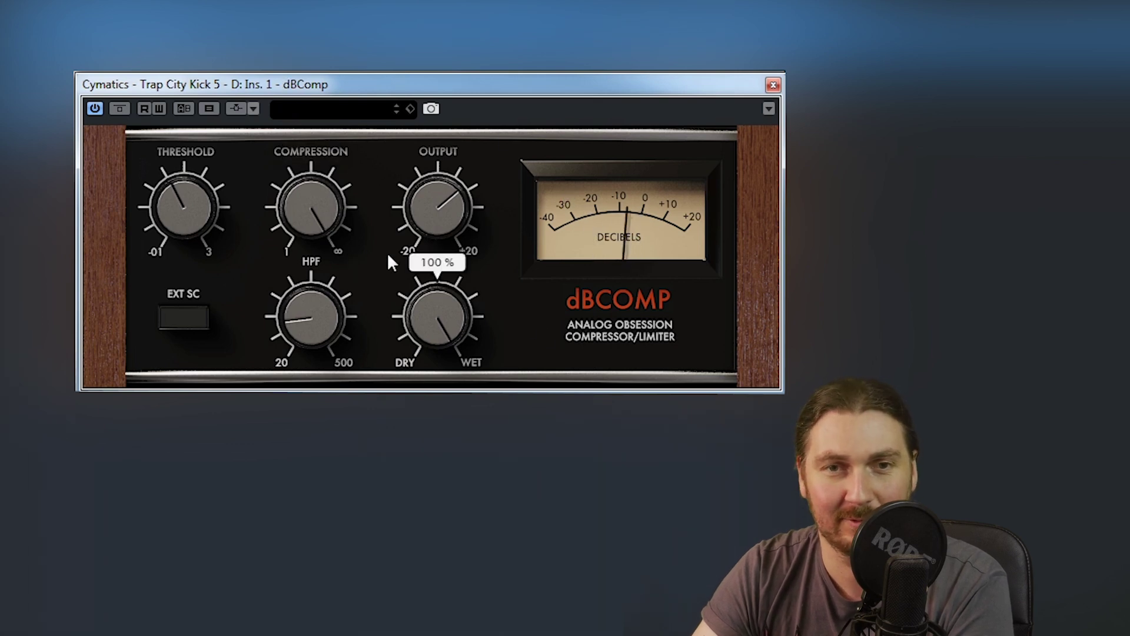
Lower the threshold slightly and trim the output gain to 5.6 dB while comparing the kick with the bypassed signal.
click(621, 294)
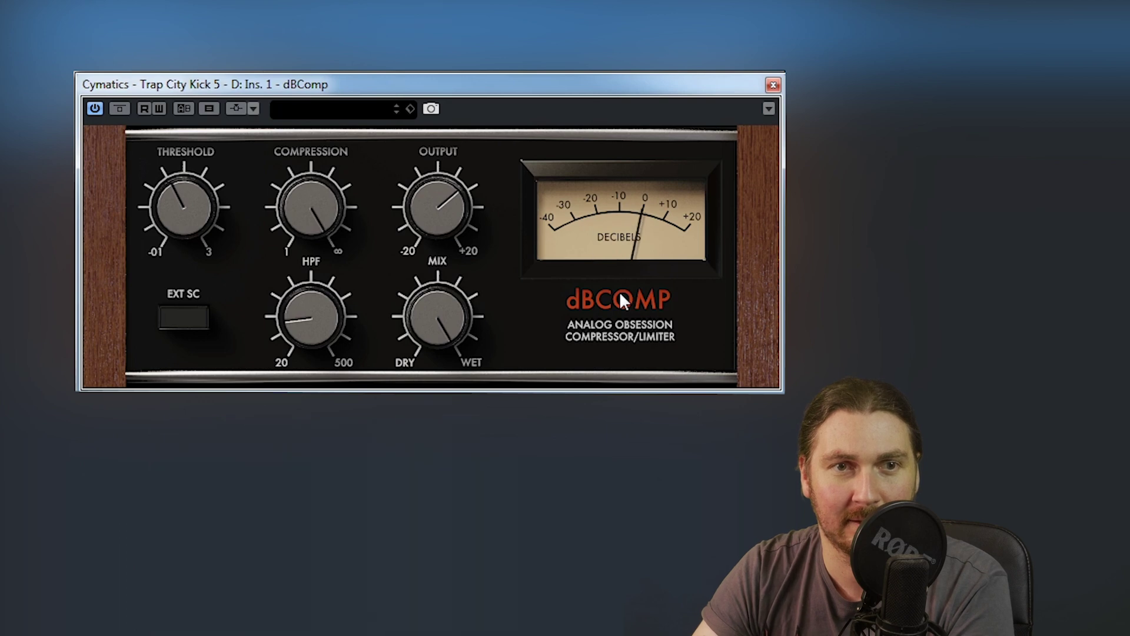
drag(204, 212, 202, 230)
drag(420, 231, 421, 229)
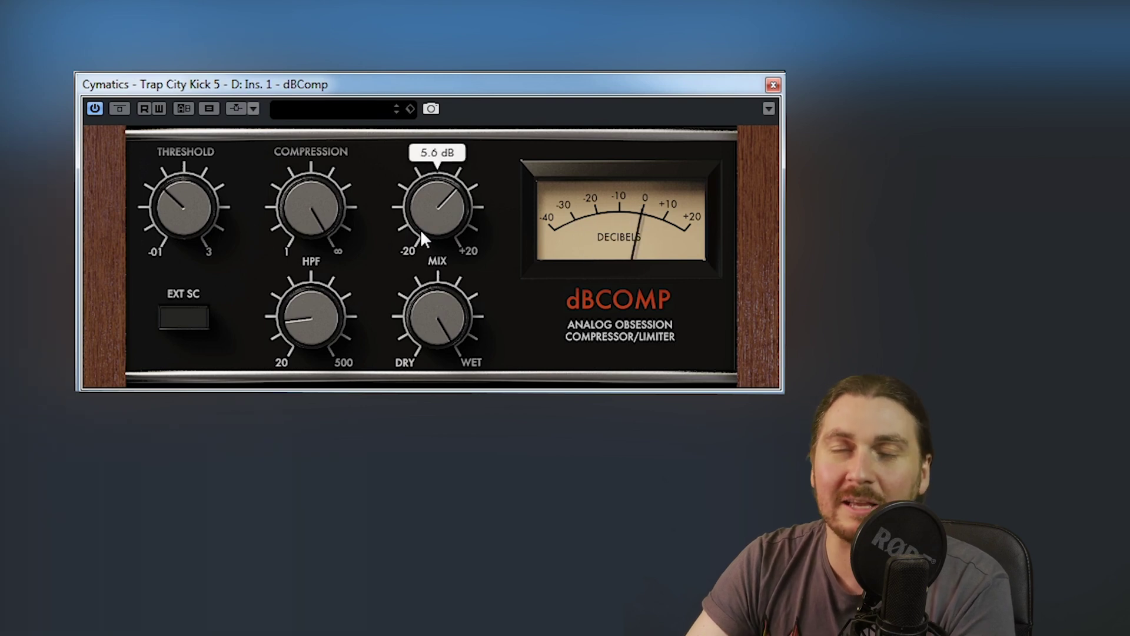
Lower the high-pass filter to its 20 Hz minimum and compare the kick with the bypassed signal.
mouse_move(302, 292)
drag(302, 288, 301, 342)
mouse_move(410, 287)
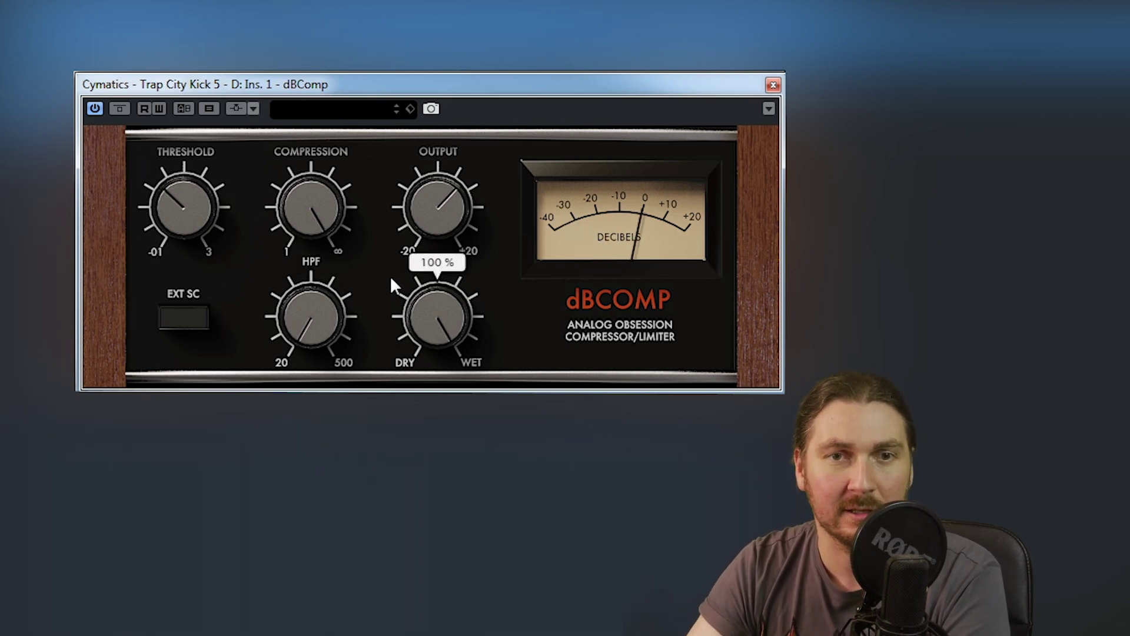
click(614, 307)
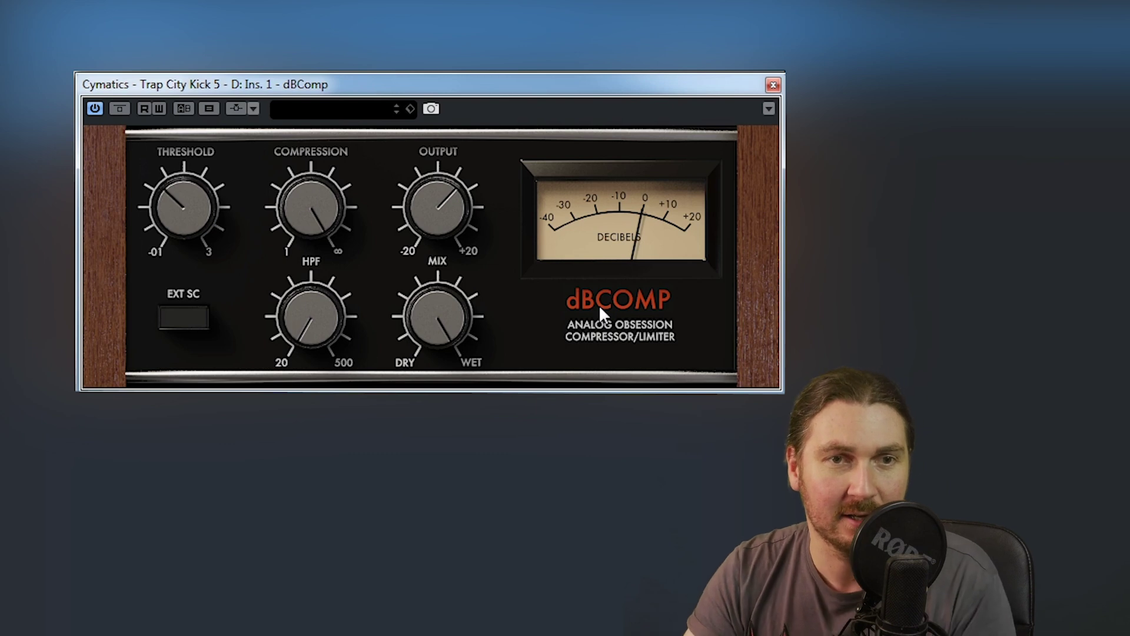
Raise the threshold to about 0.9 and back compression and output gain off to 8.1 and 1.1 dB.
drag(189, 232, 191, 193)
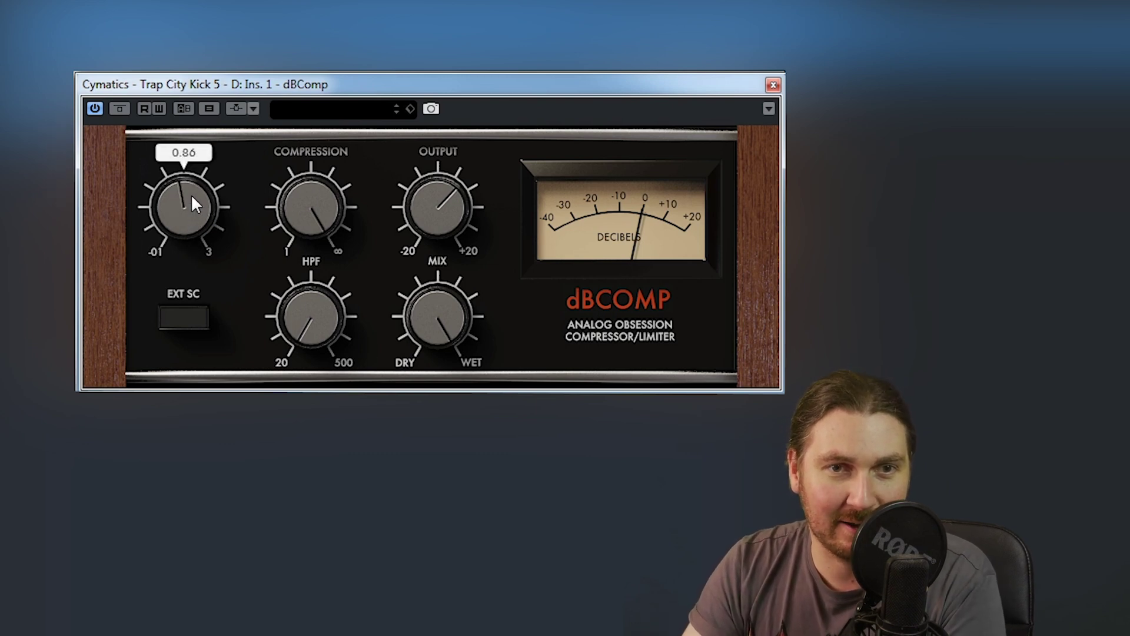
drag(291, 206, 284, 249)
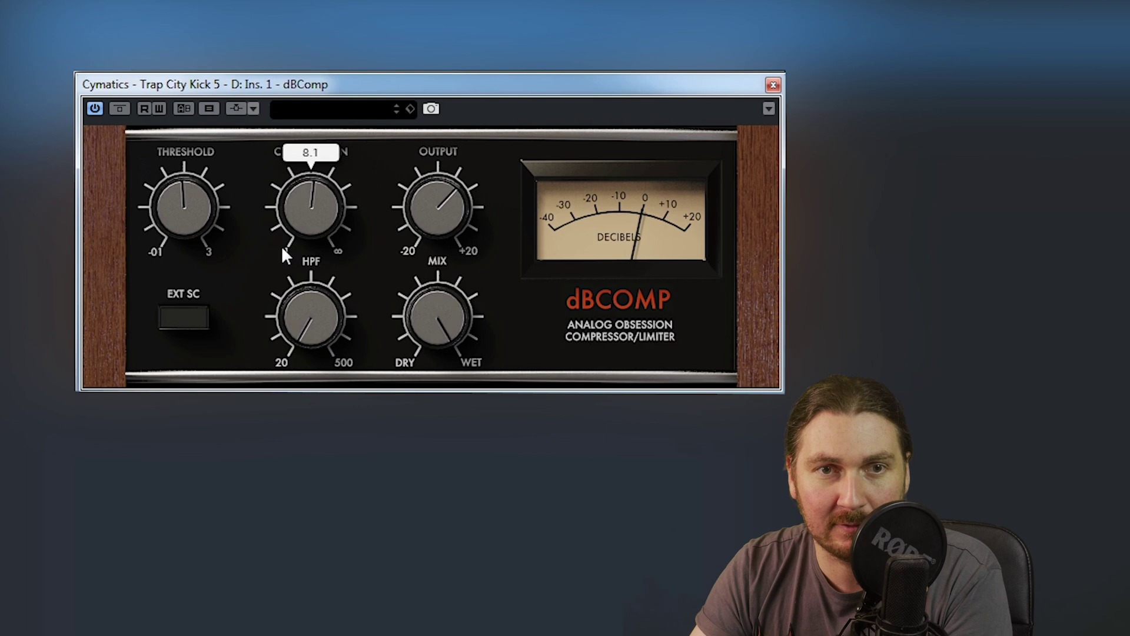
drag(446, 204, 446, 236)
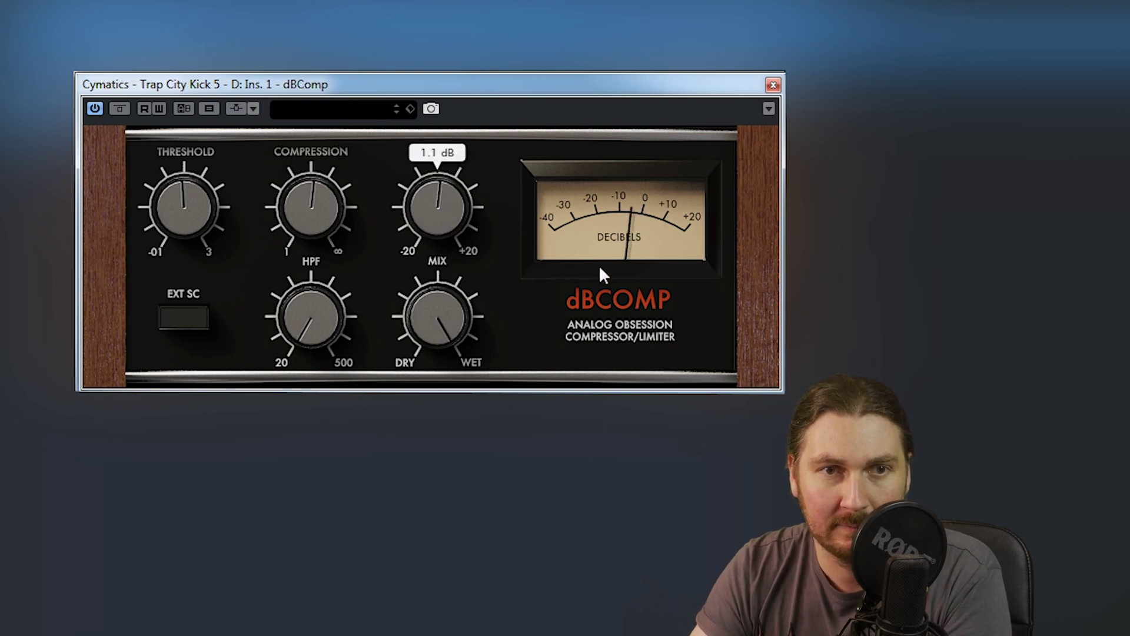
Raise the threshold to 1.30 and ease compression down to 5.9 while auditioning the kick against the bypassed signal.
drag(175, 213, 178, 191)
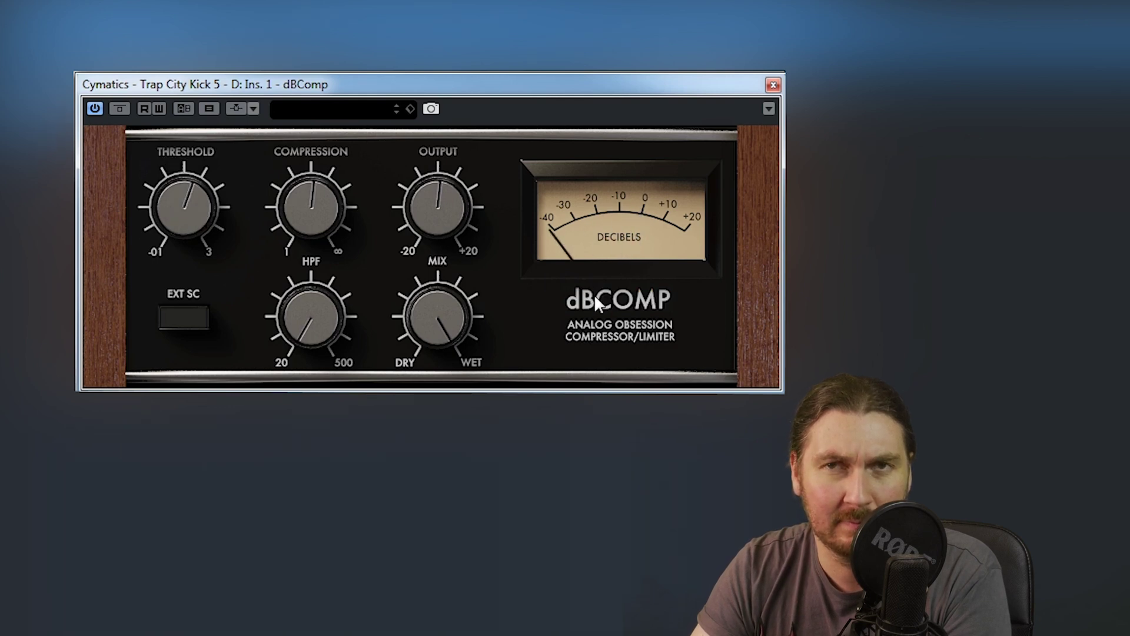
key(space)
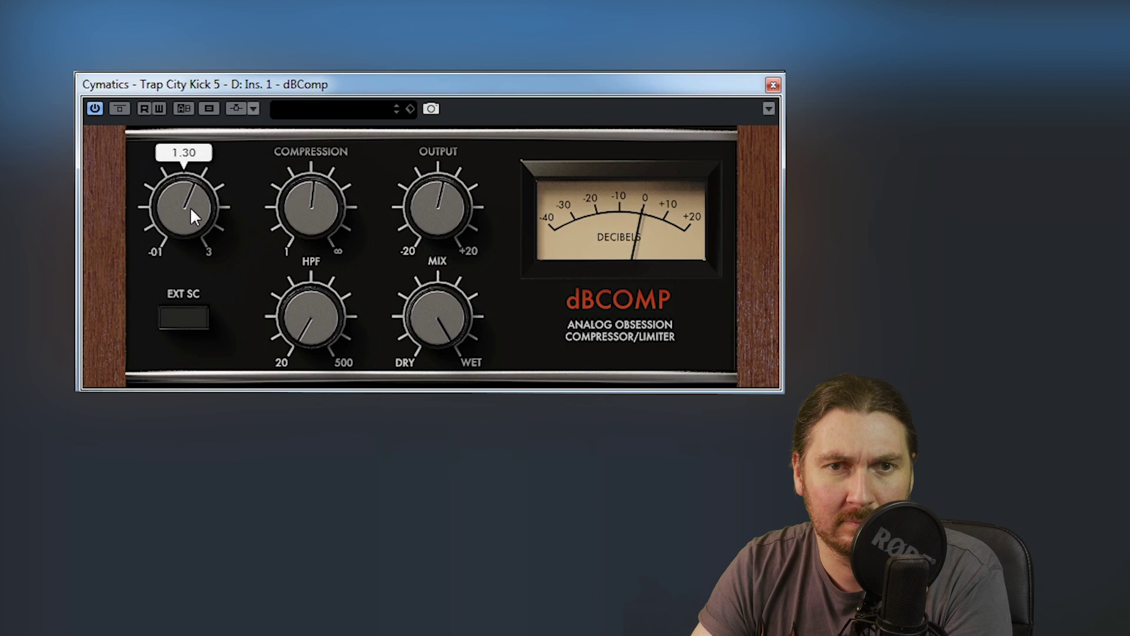
drag(298, 210, 295, 220)
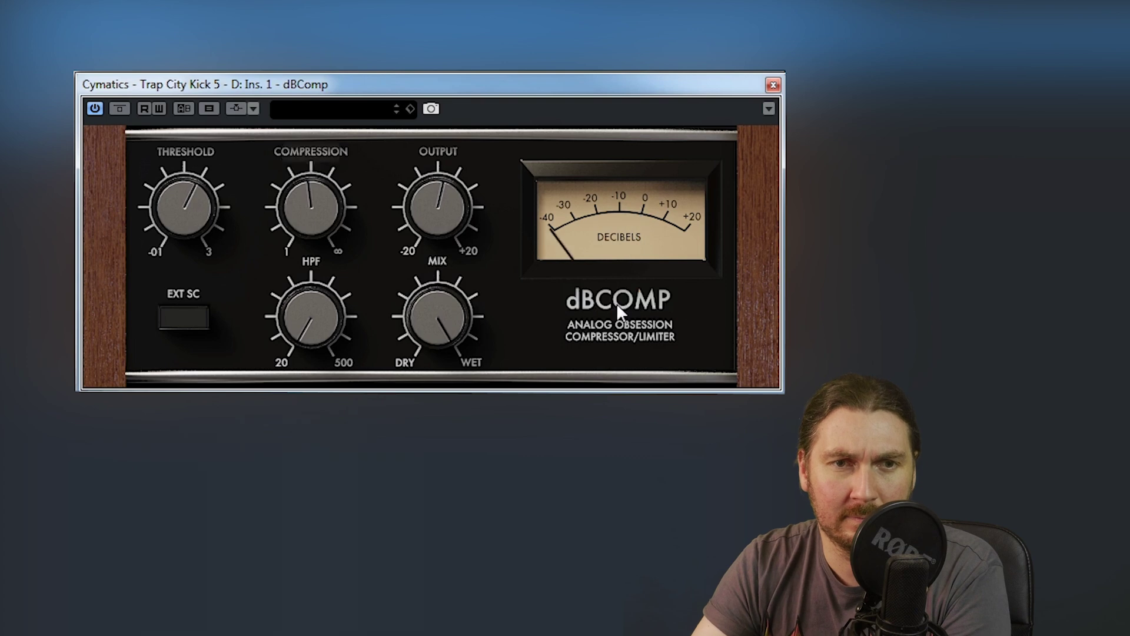
mouse_move(458, 210)
Raise the high-pass filter from its minimum to just past 193 Hz.
mouse_move(328, 318)
mouse_down()
mouse_move(325, 327)
mouse_move(331, 298)
mouse_move(320, 330)
mouse_up()
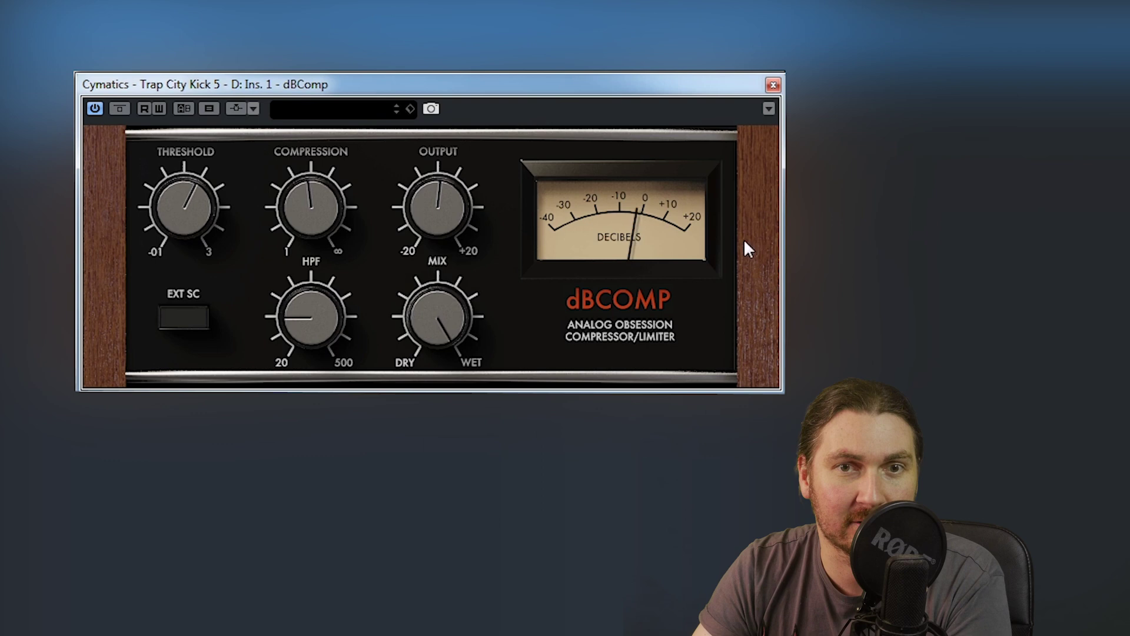
mouse_move(307, 331)
drag(306, 322, 305, 297)
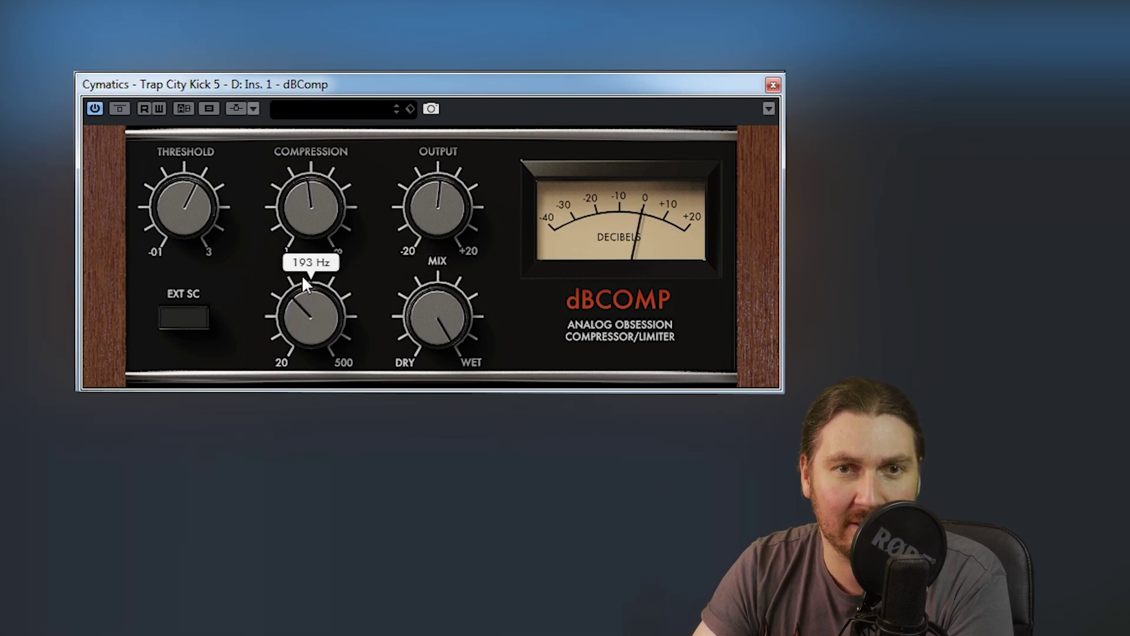
Lower the threshold to just under its midpoint and make up the level with 2.6 dB of output gain.
drag(213, 214, 192, 241)
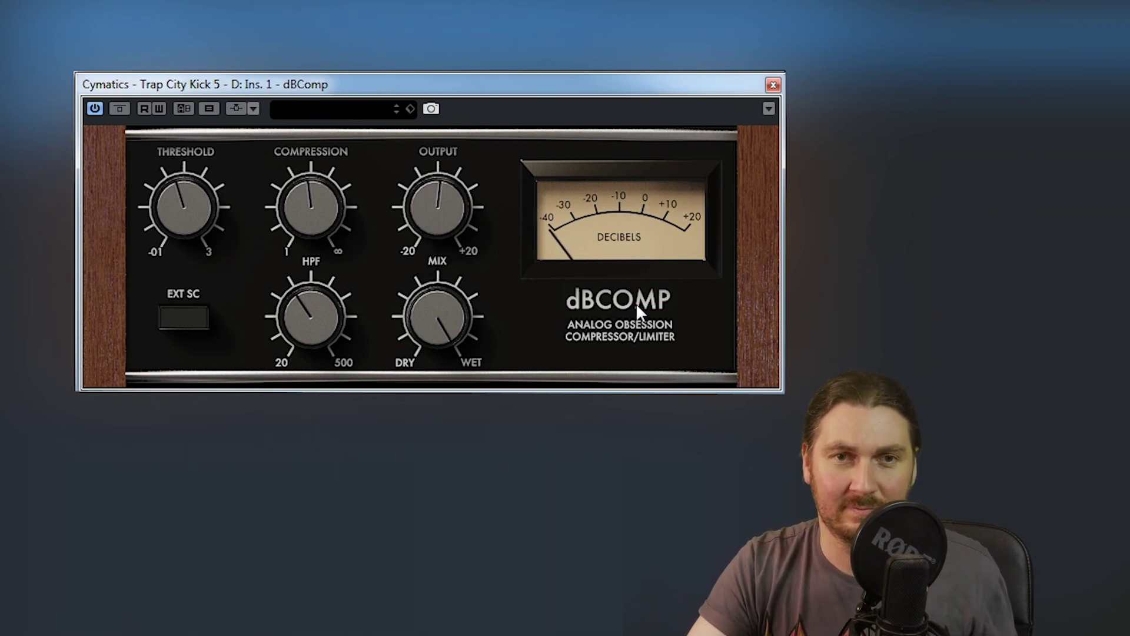
drag(422, 207, 422, 204)
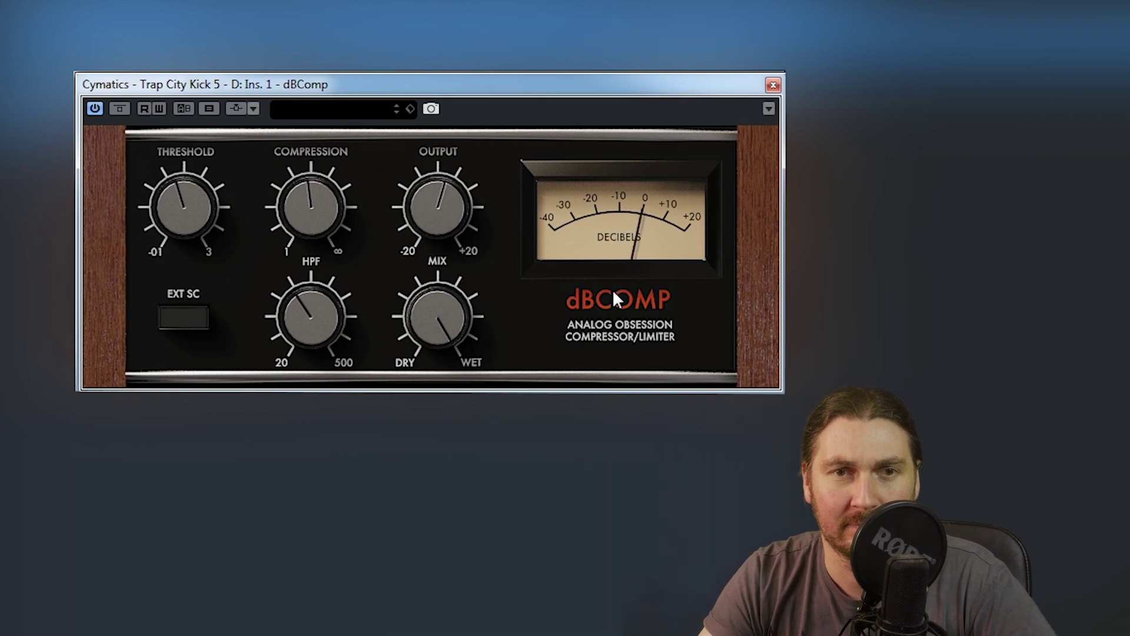
mouse_move(438, 235)
scroll(435, 229, up, 2)
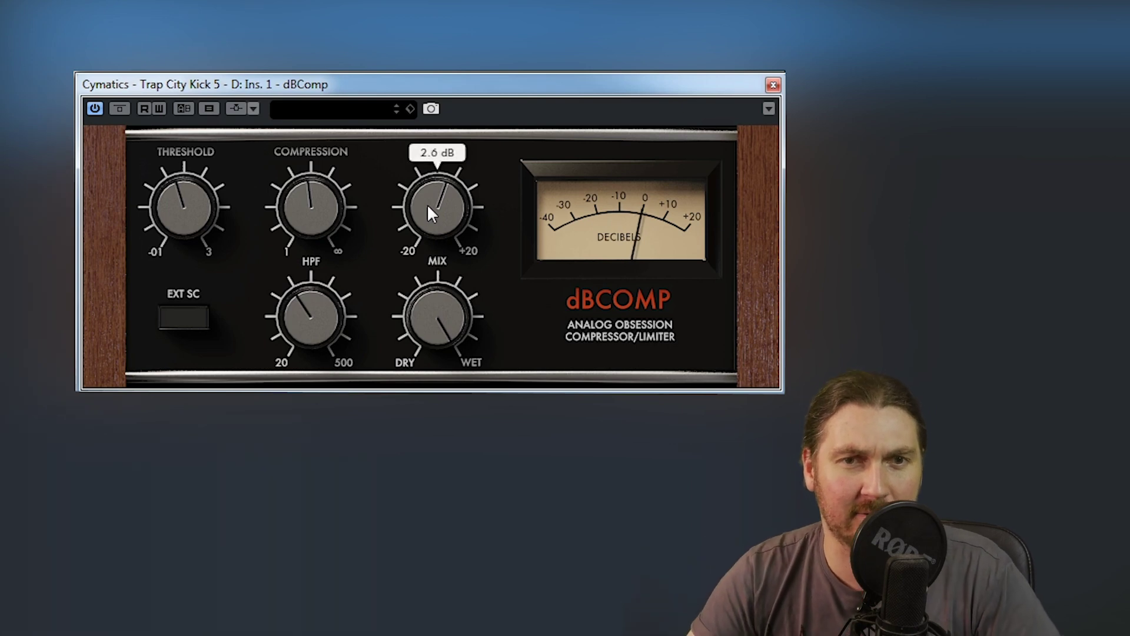
Push the high-pass filter well past its midpoint, then deepen the squeeze with threshold 0.64 and compression 8.3.
drag(331, 330, 319, 228)
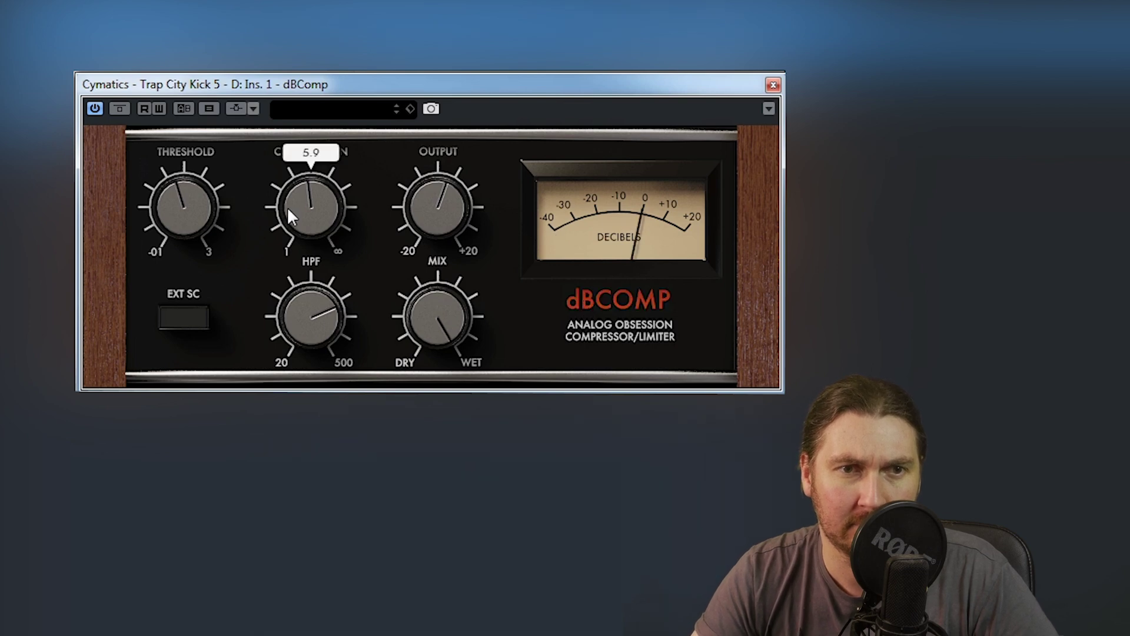
drag(172, 197, 170, 205)
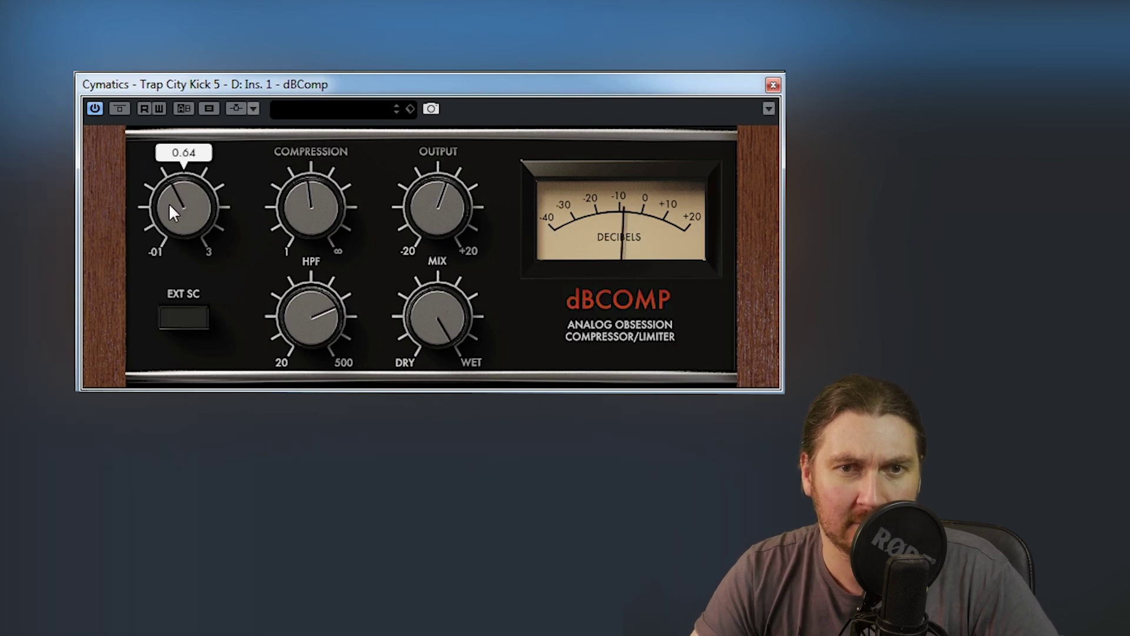
drag(278, 205, 284, 193)
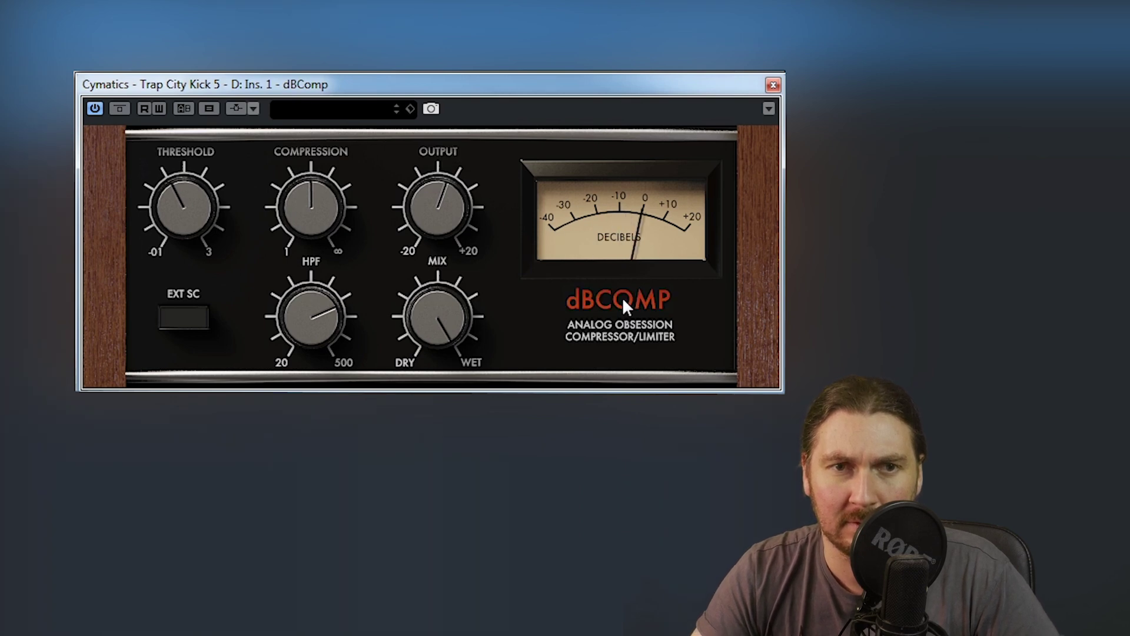
drag(302, 199, 299, 194)
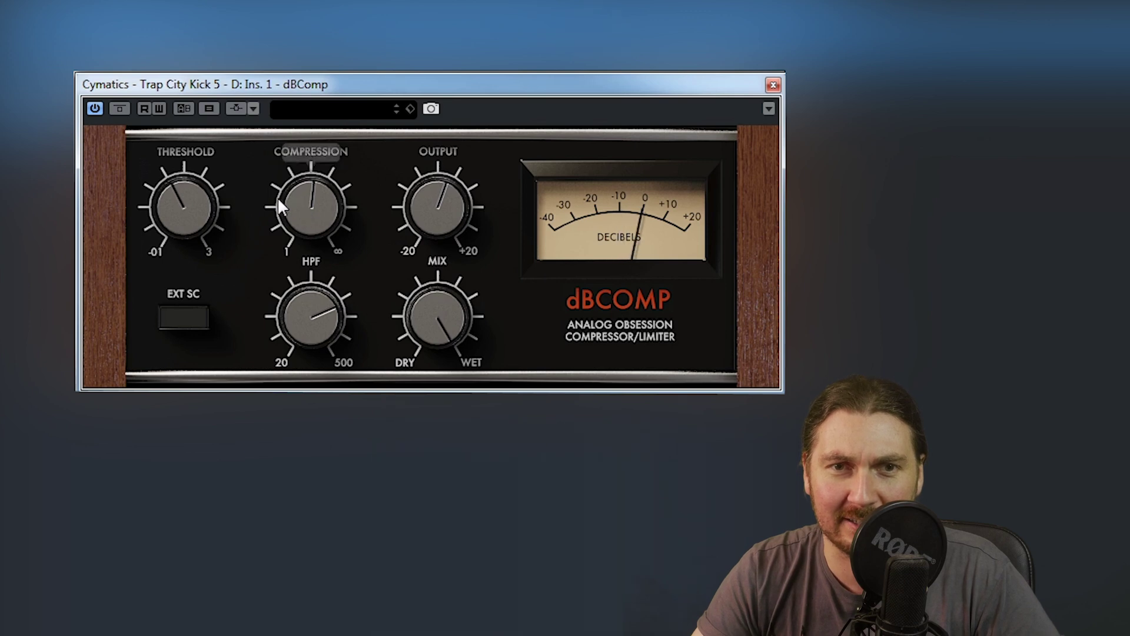
Bring the high-pass filter back to about its midpoint and soften compression to 3.0 with a slightly lower threshold.
drag(312, 349, 263, 373)
drag(161, 211, 160, 215)
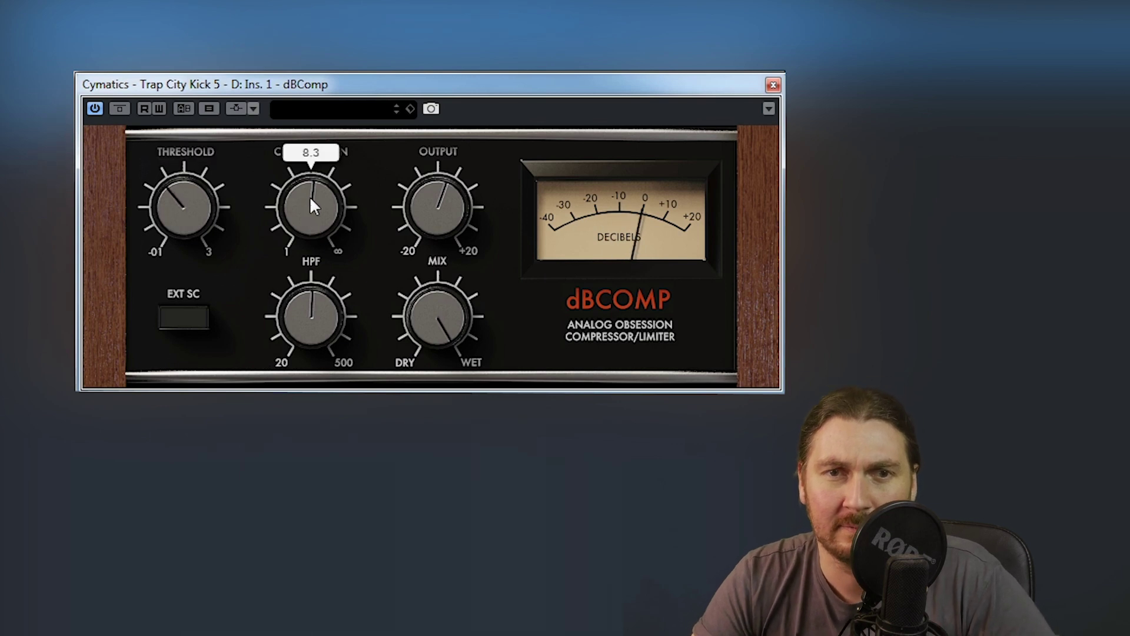
drag(295, 194, 281, 235)
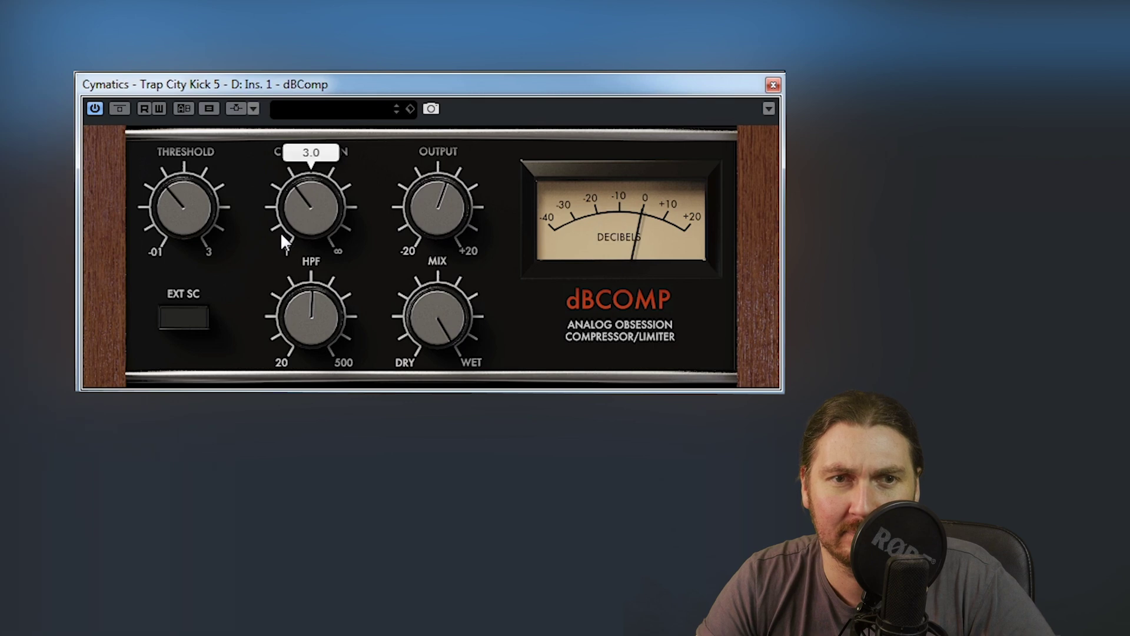
Fine-tune the threshold, raise the output gain to 4.1 dB and compare with the bypassed kick.
drag(182, 209, 181, 205)
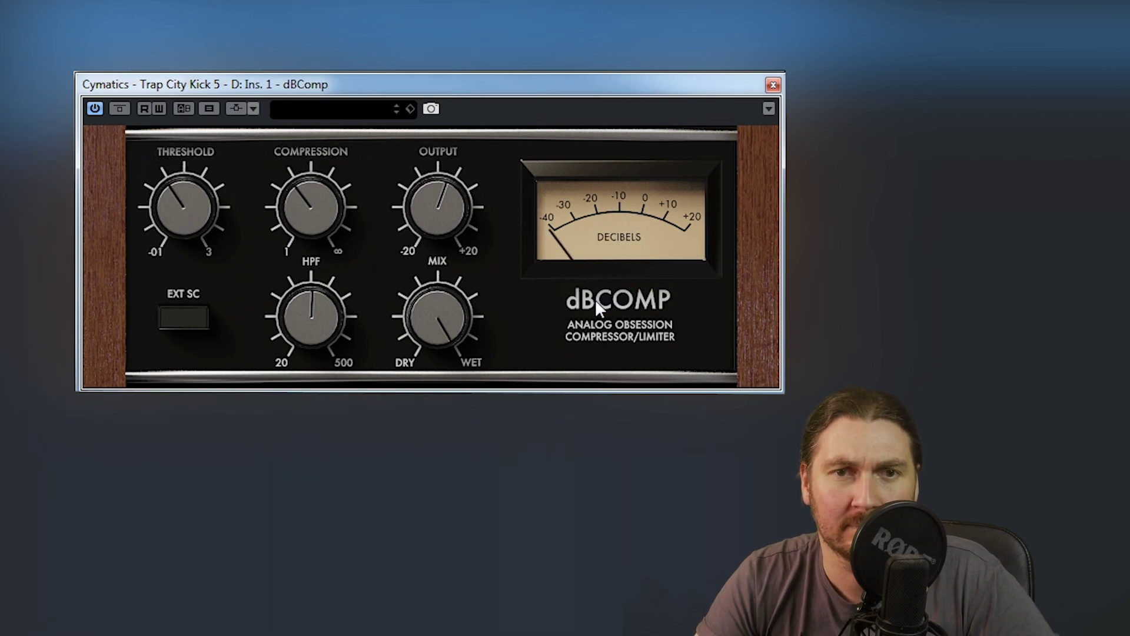
mouse_move(432, 188)
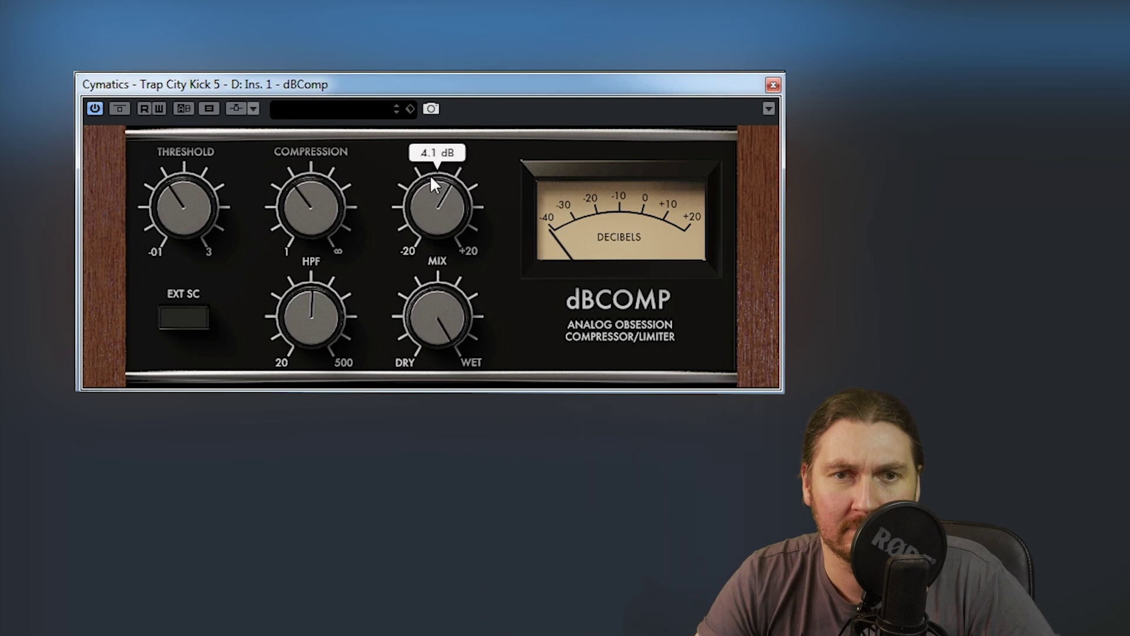
click(641, 289)
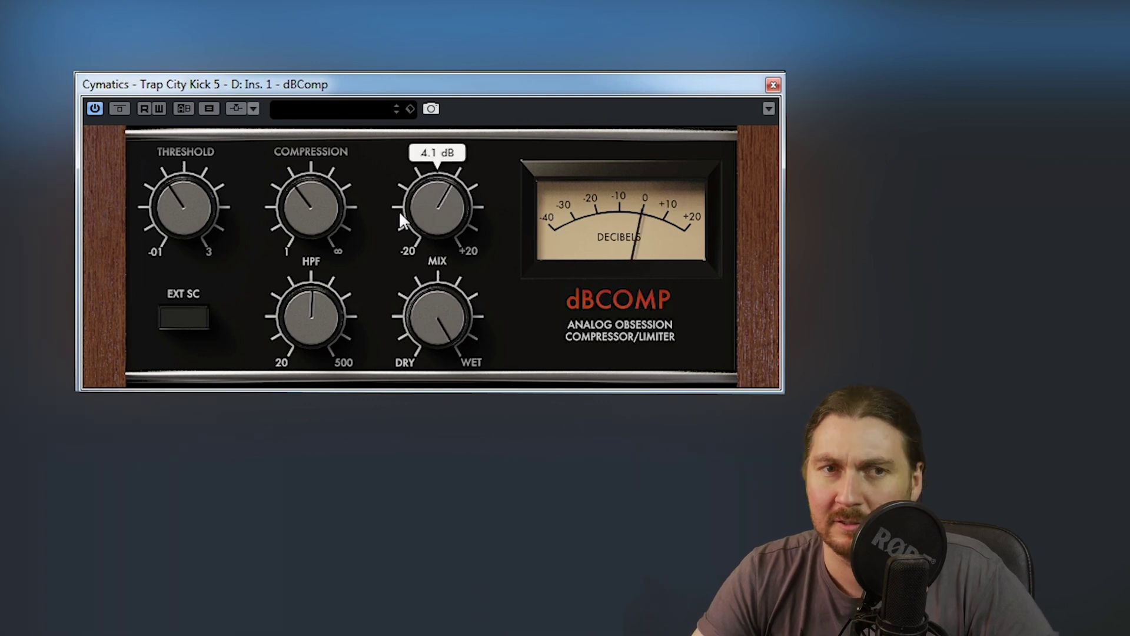
Set the dry/wet mix to its midpoint and toggle the bypass to compare the parallel-compressed kick with the original.
mouse_move(301, 271)
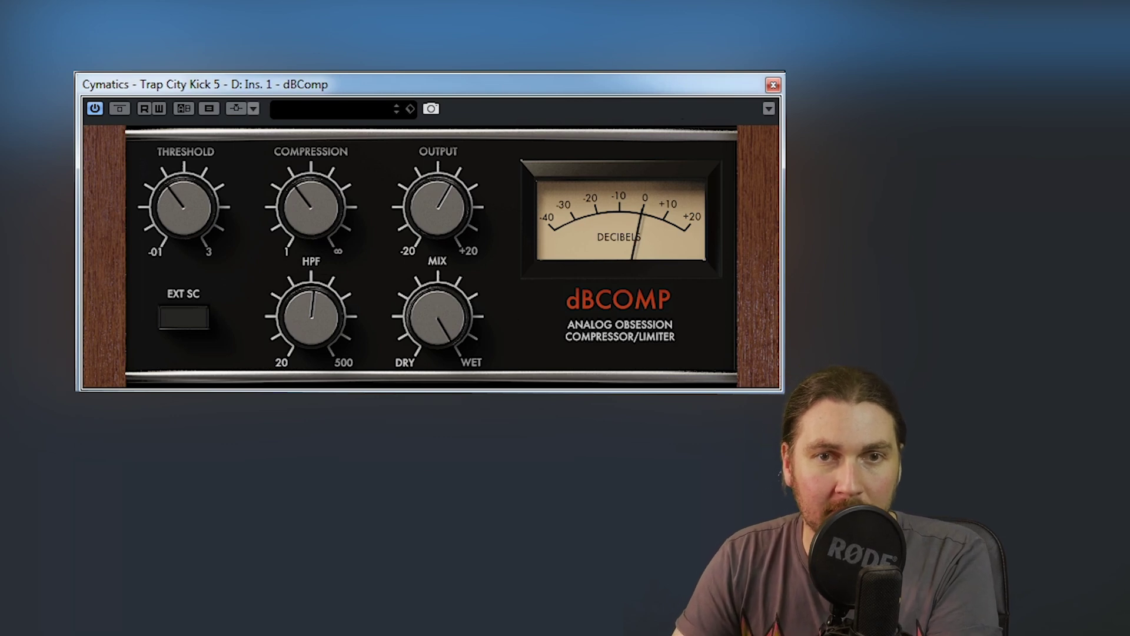
mouse_move(436, 338)
drag(436, 322, 417, 446)
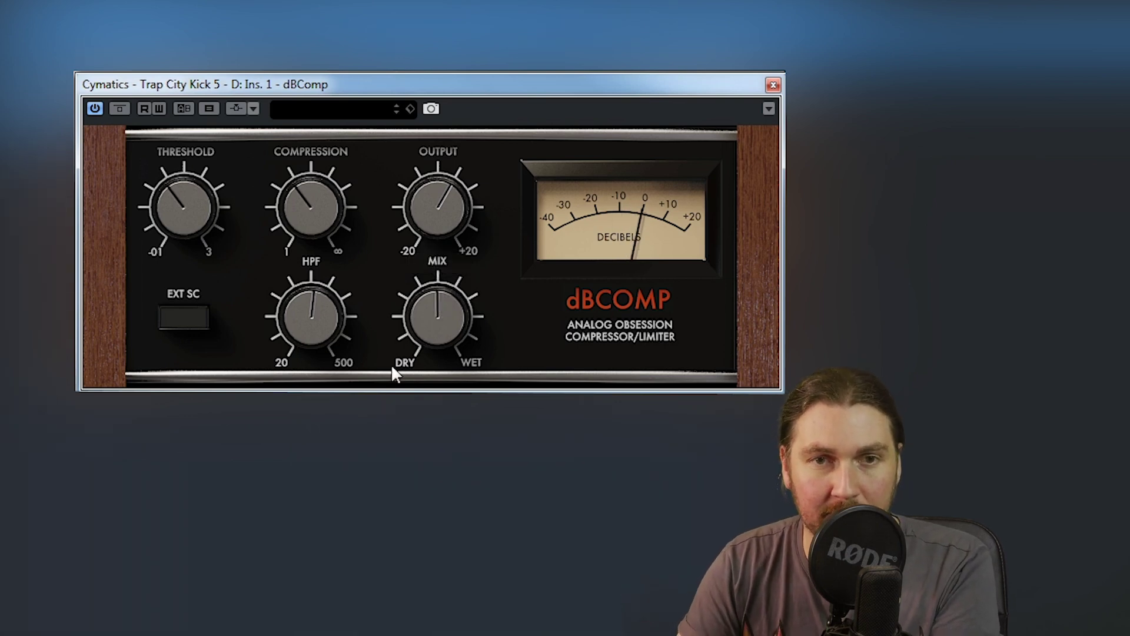
click(598, 296)
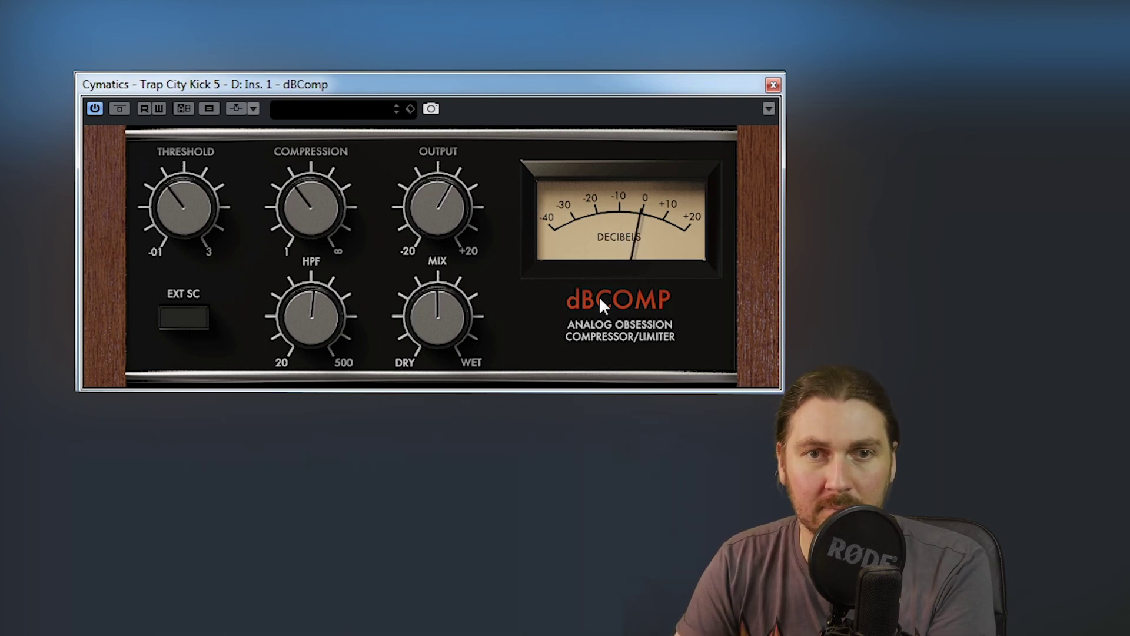
click(600, 299)
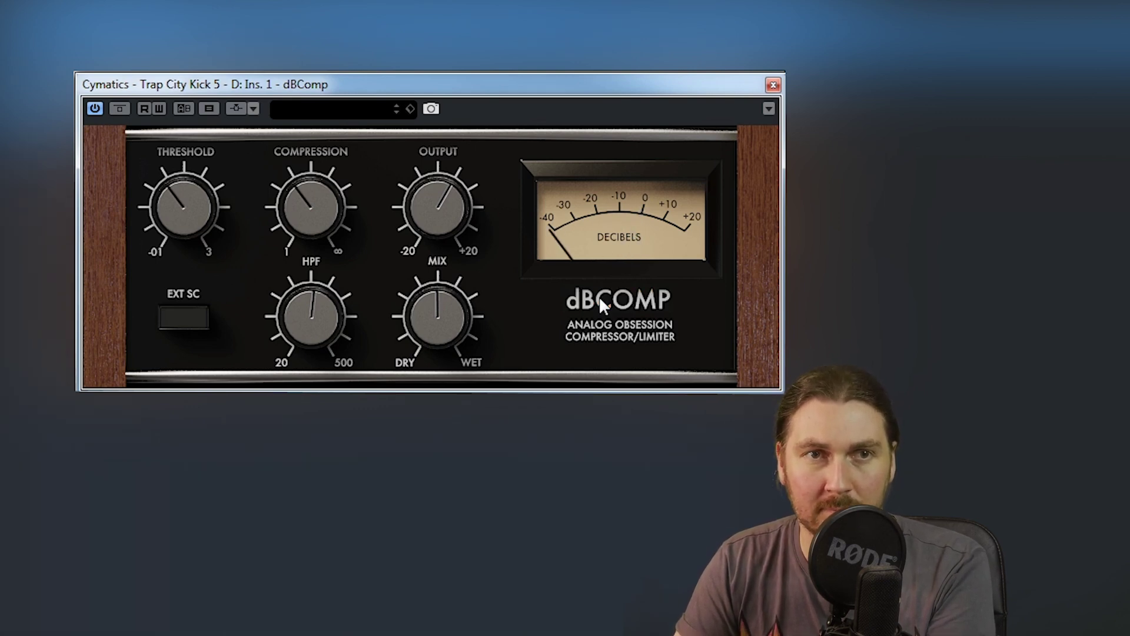
click(600, 300)
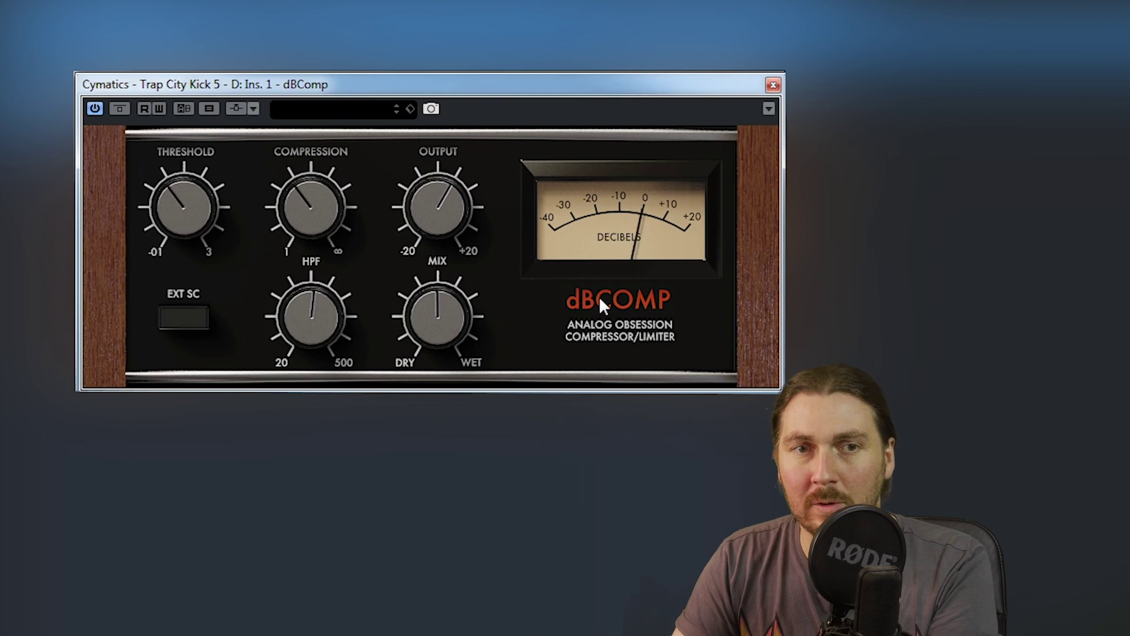
Return the high-pass filter to 20 Hz and the mix to fully wet, with the threshold raised to 1.08.
mouse_move(330, 316)
drag(318, 316, 318, 365)
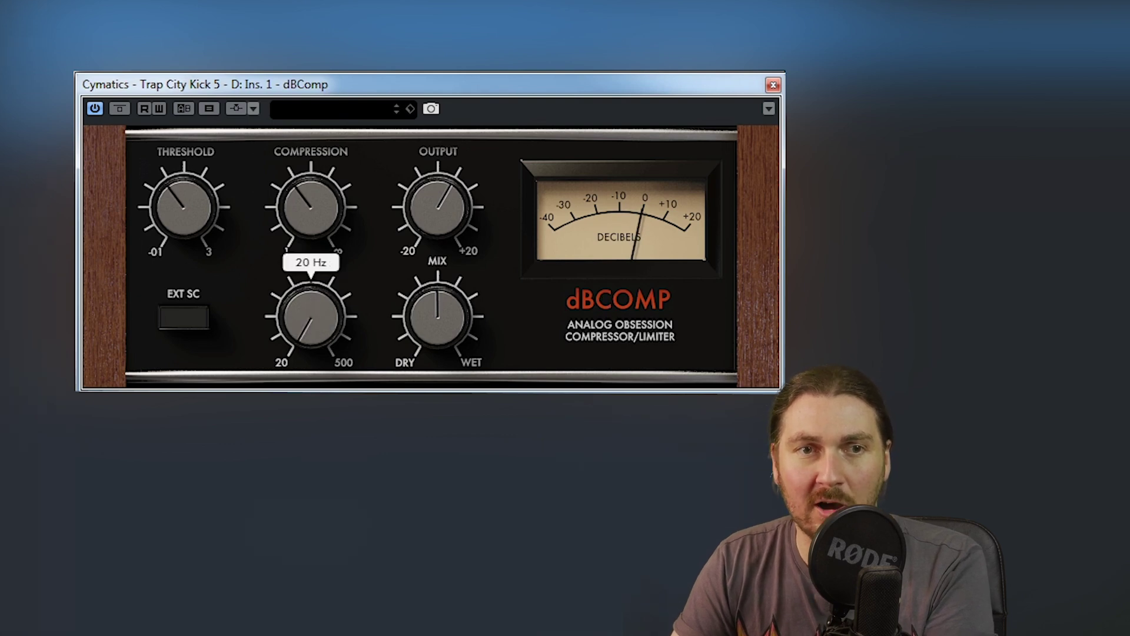
mouse_move(181, 210)
drag(183, 175, 184, 167)
drag(461, 343, 461, 224)
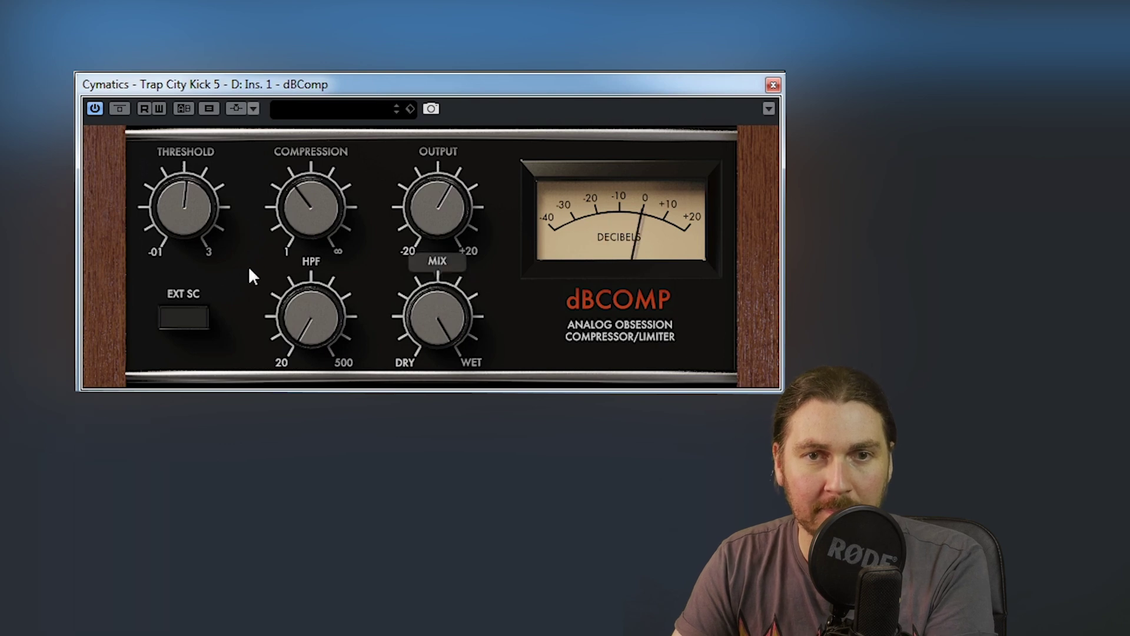
Blend the mix at 50 % with compression raised to 7.5 and a higher output gain.
mouse_move(182, 215)
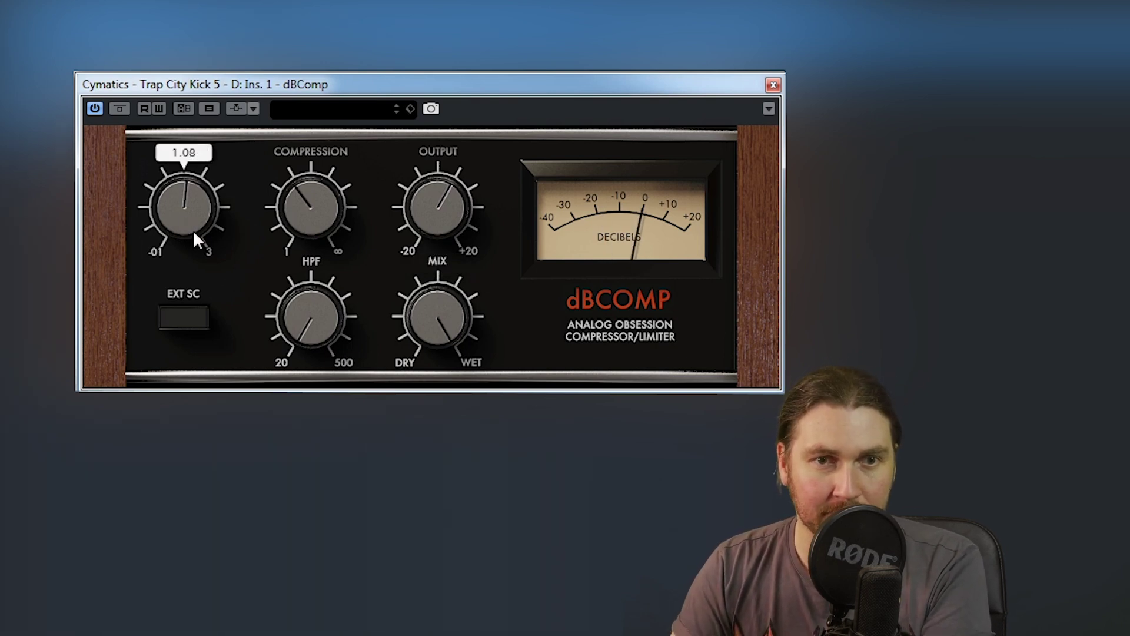
drag(440, 315, 429, 472)
drag(288, 209, 291, 194)
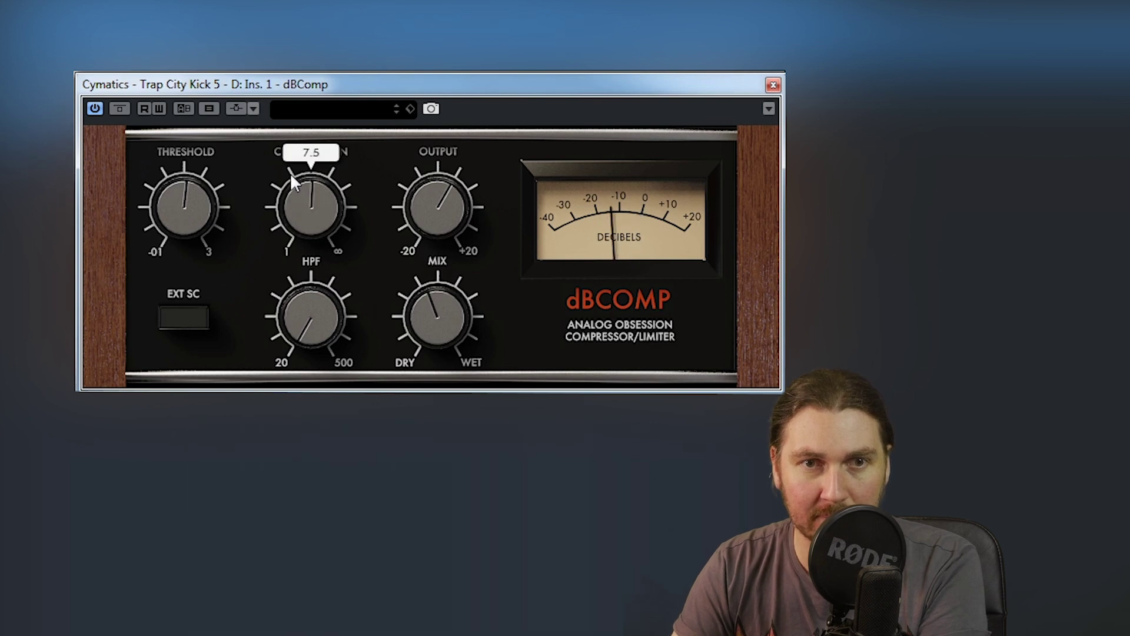
drag(430, 193, 404, 190)
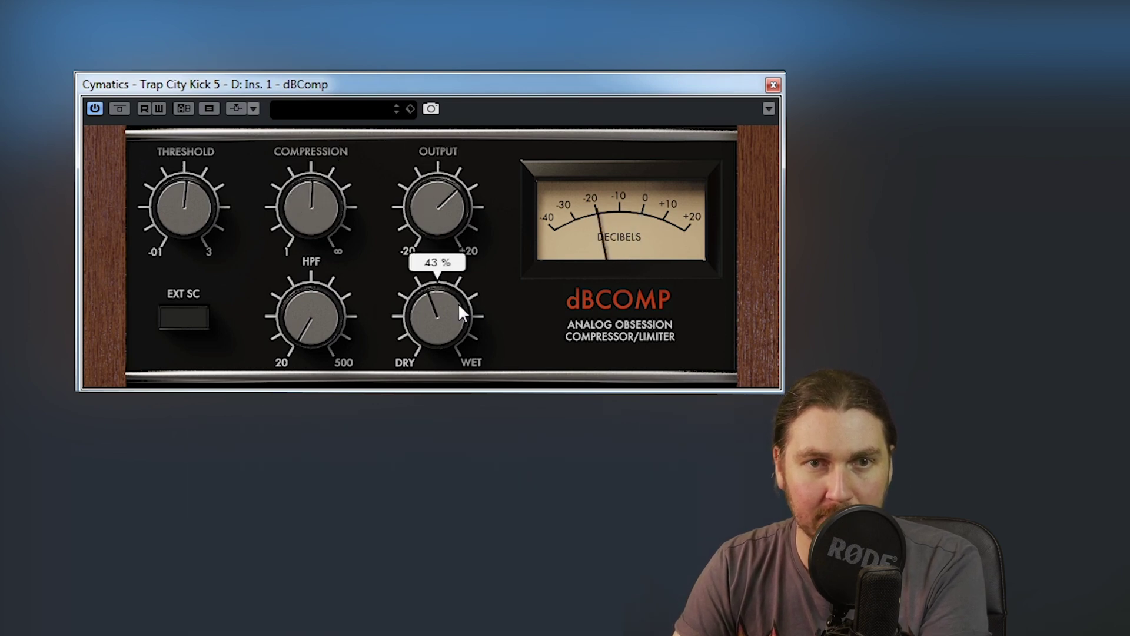
drag(458, 323, 450, 305)
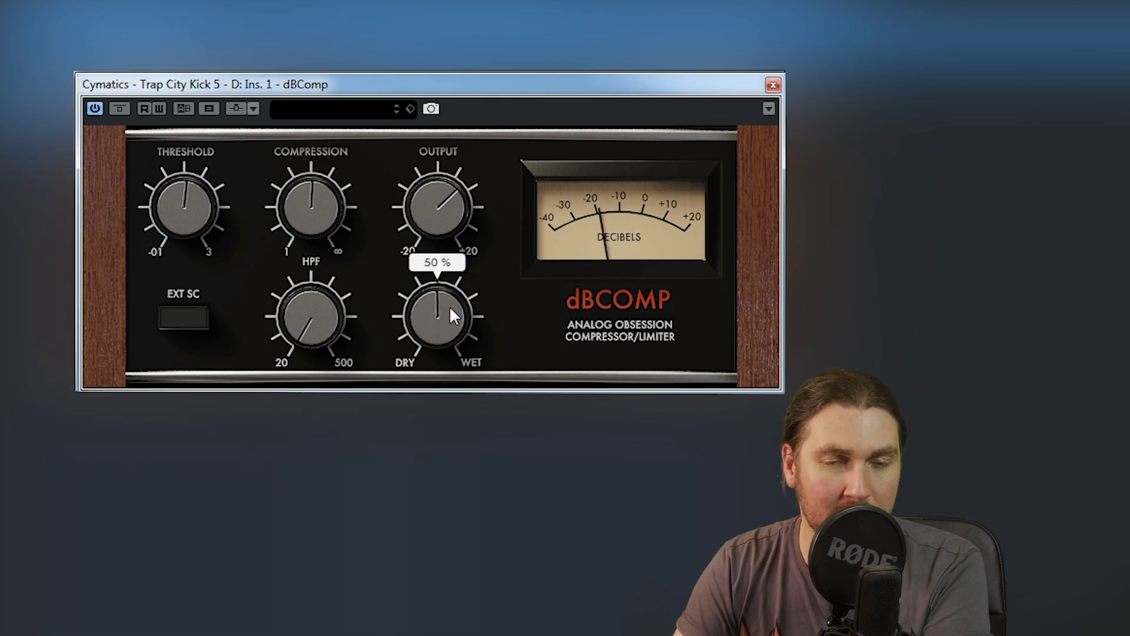
Compare the kick with its bypassed sound, and set the mix to 53 % and the compression to 6.1.
click(634, 298)
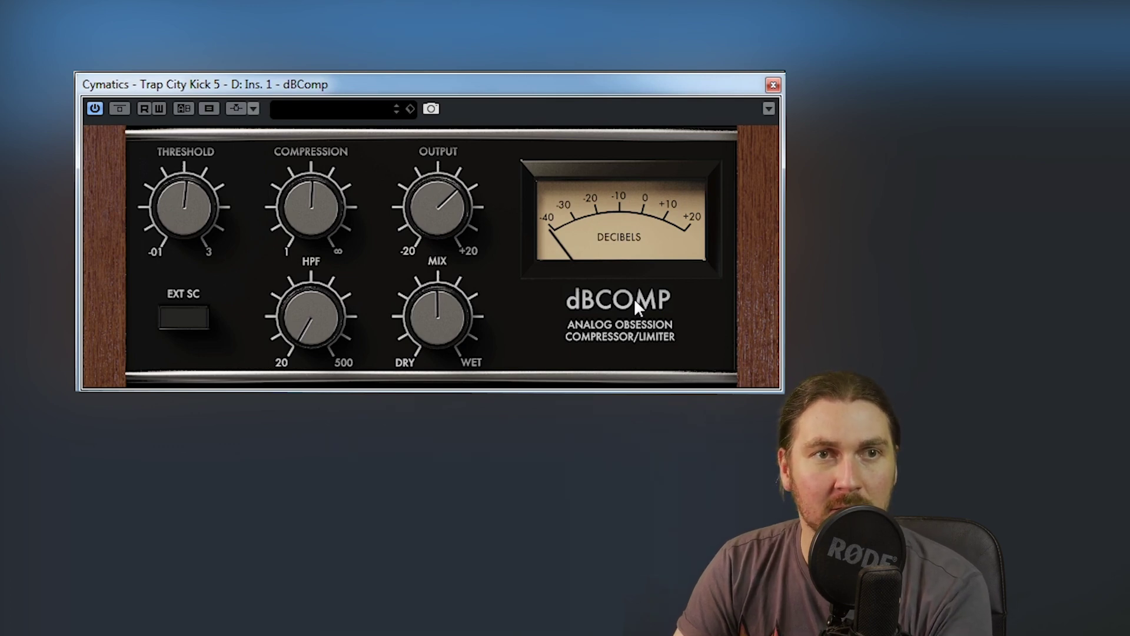
click(634, 298)
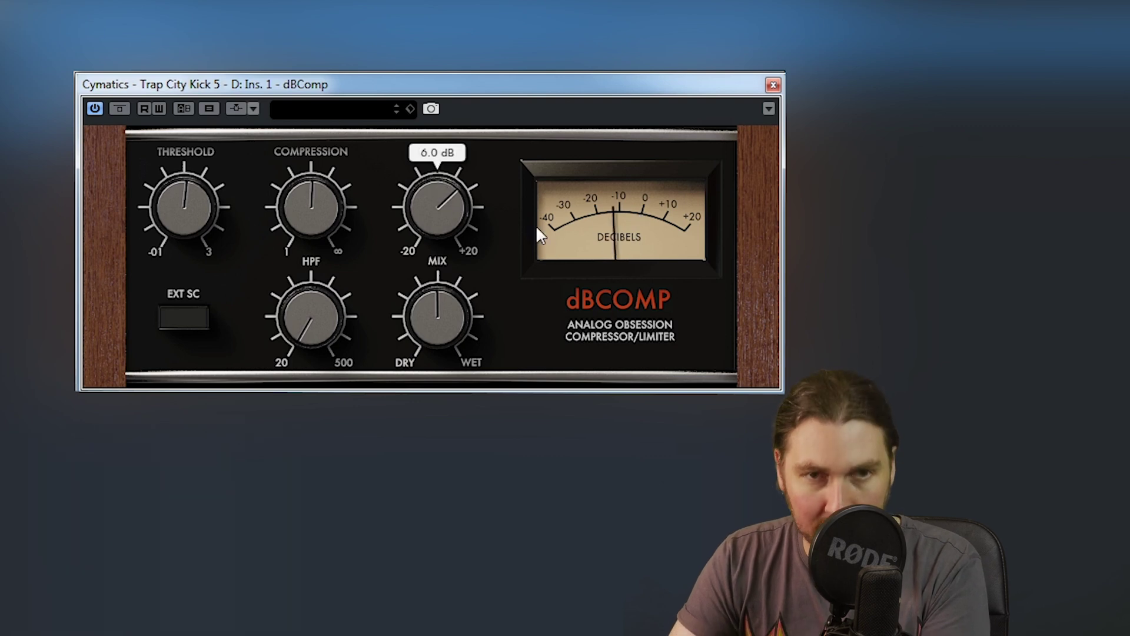
mouse_move(453, 323)
drag(454, 323, 453, 315)
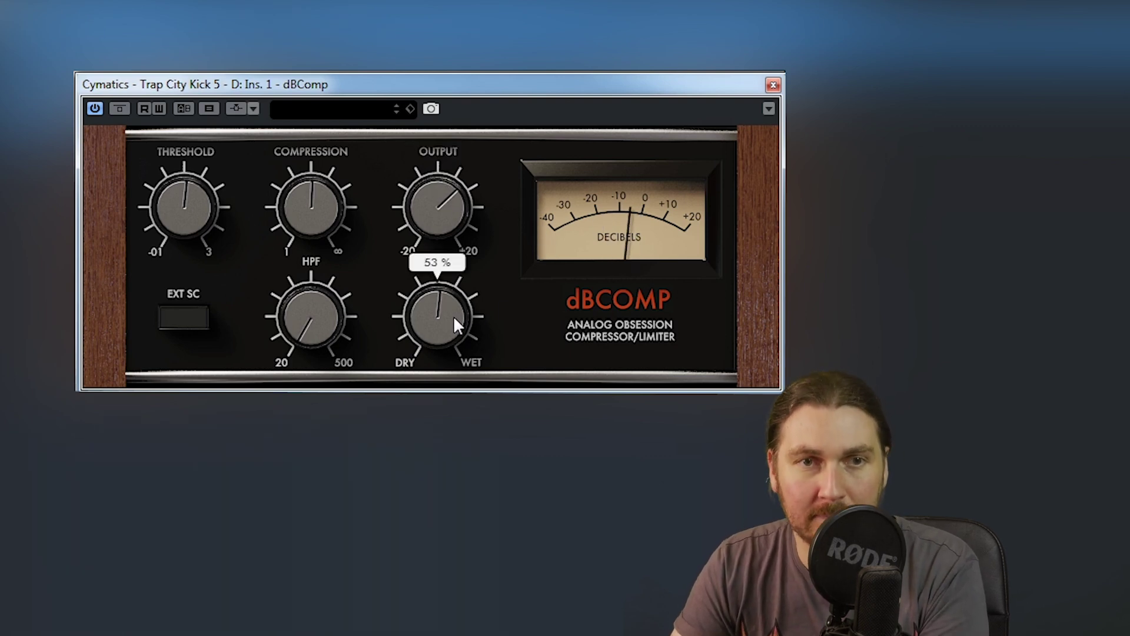
scroll(328, 224, down, 2)
scroll(331, 225, down, 1)
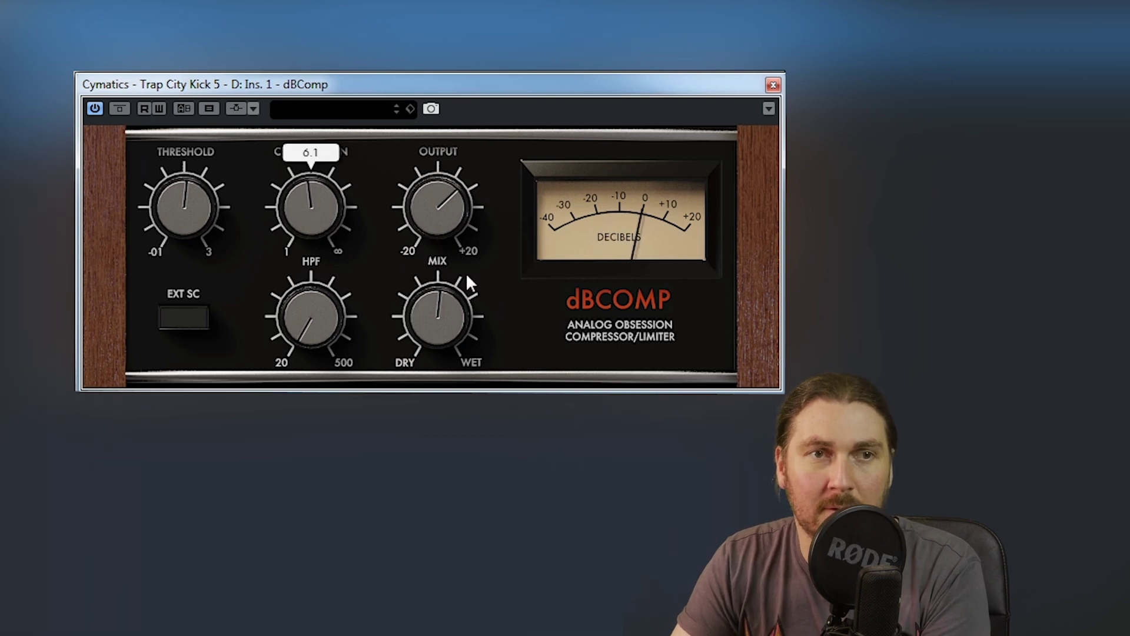
Toggle the plug-in's bypass repeatedly to compare the readjusted parallel compression with the original kick, and check the output gain.
click(598, 302)
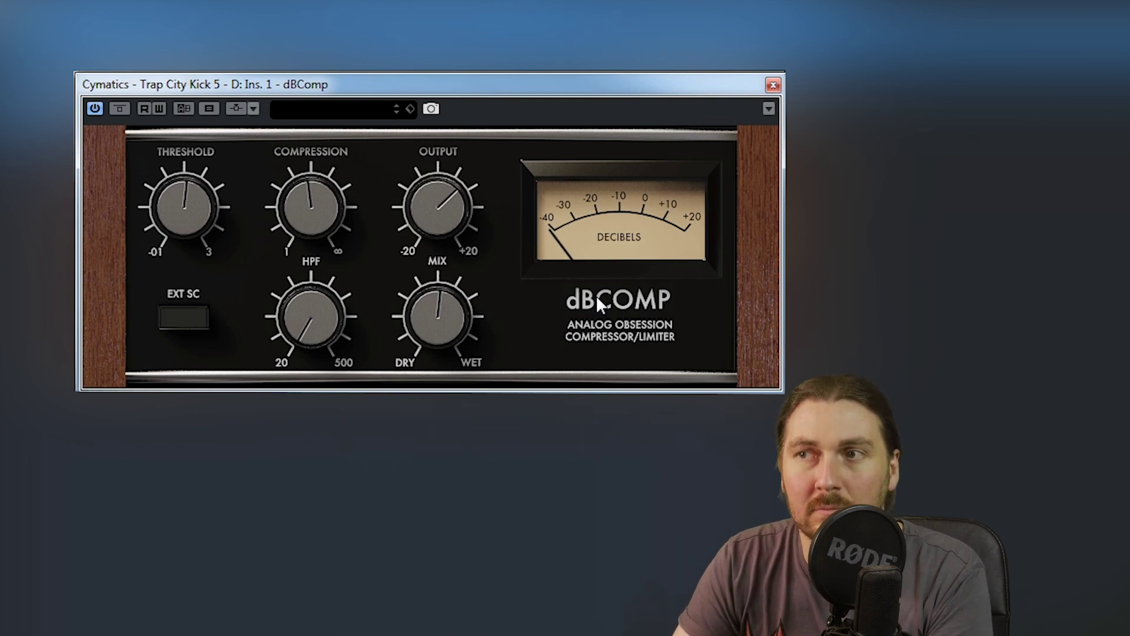
click(597, 301)
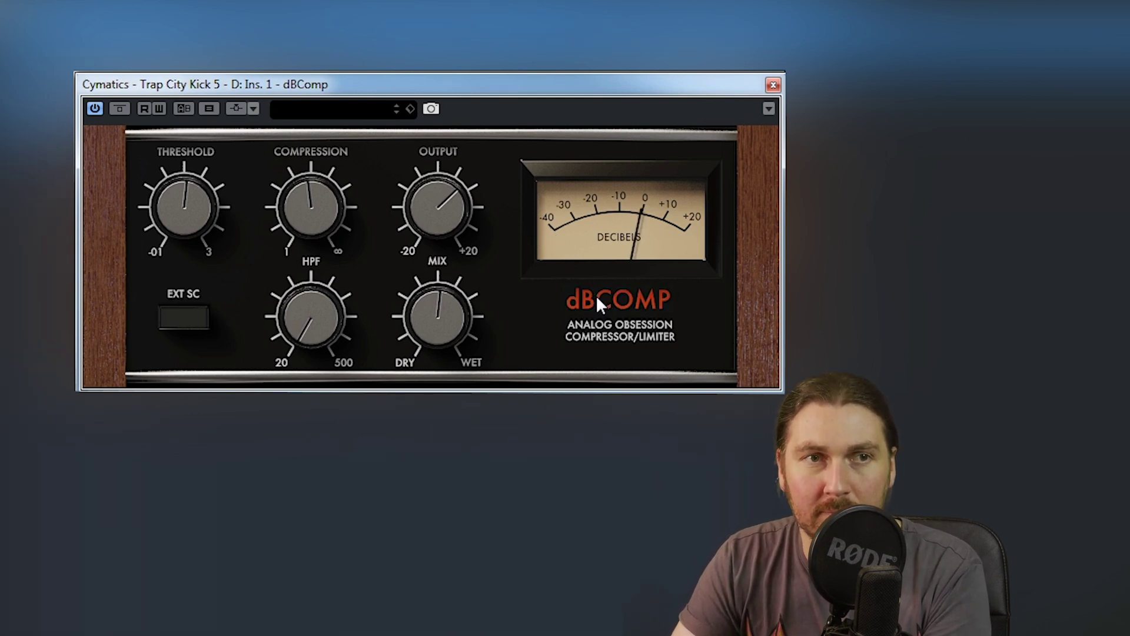
mouse_move(437, 206)
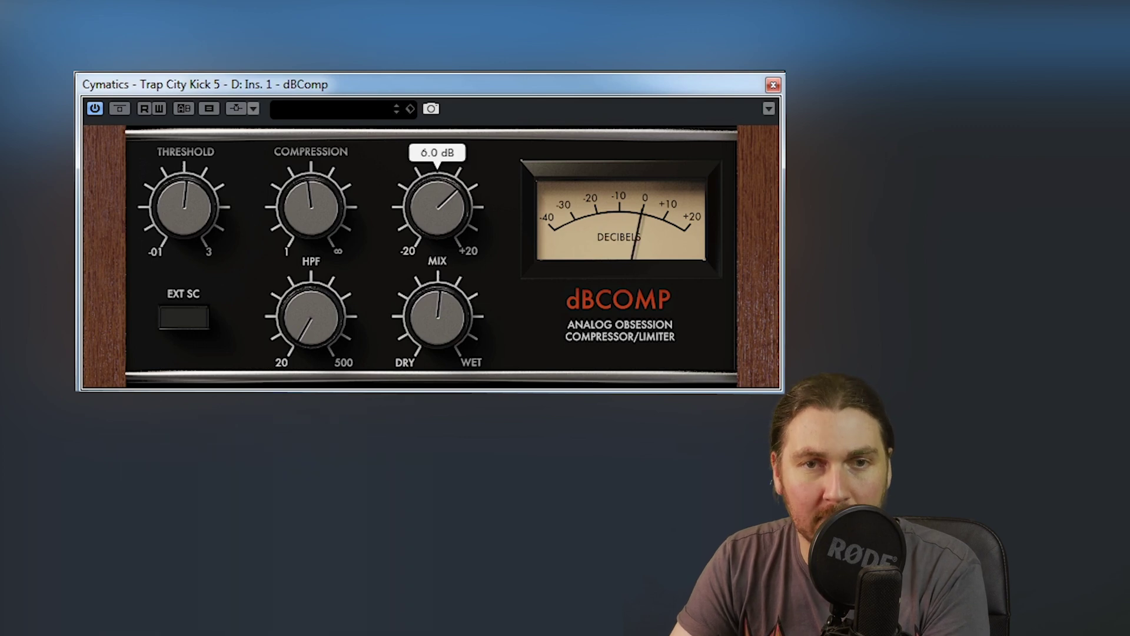
click(619, 294)
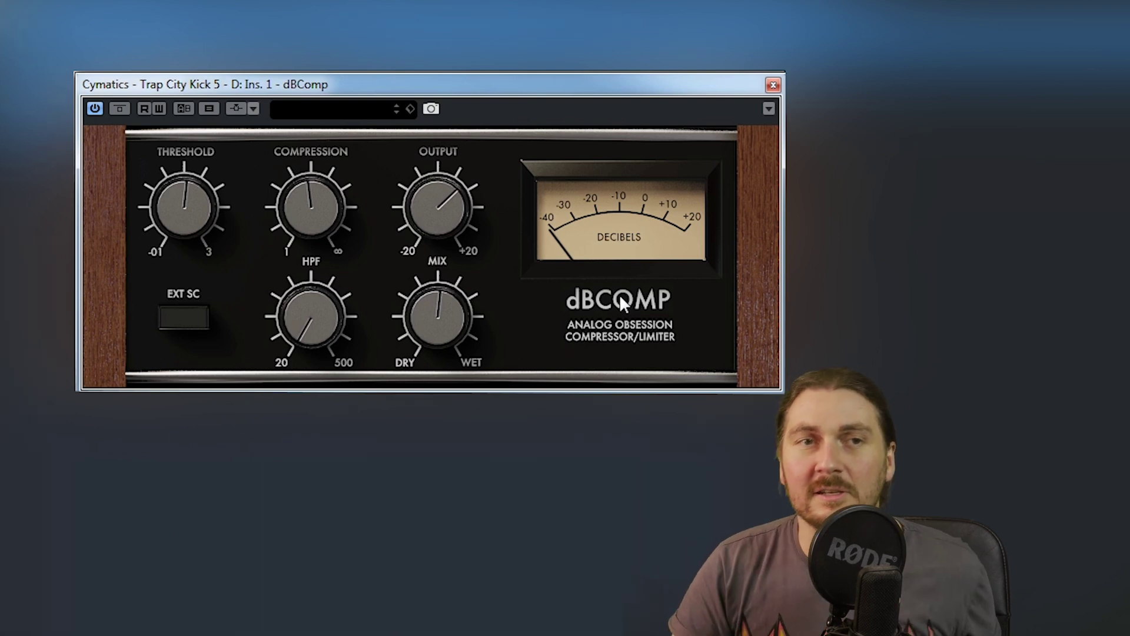
click(619, 294)
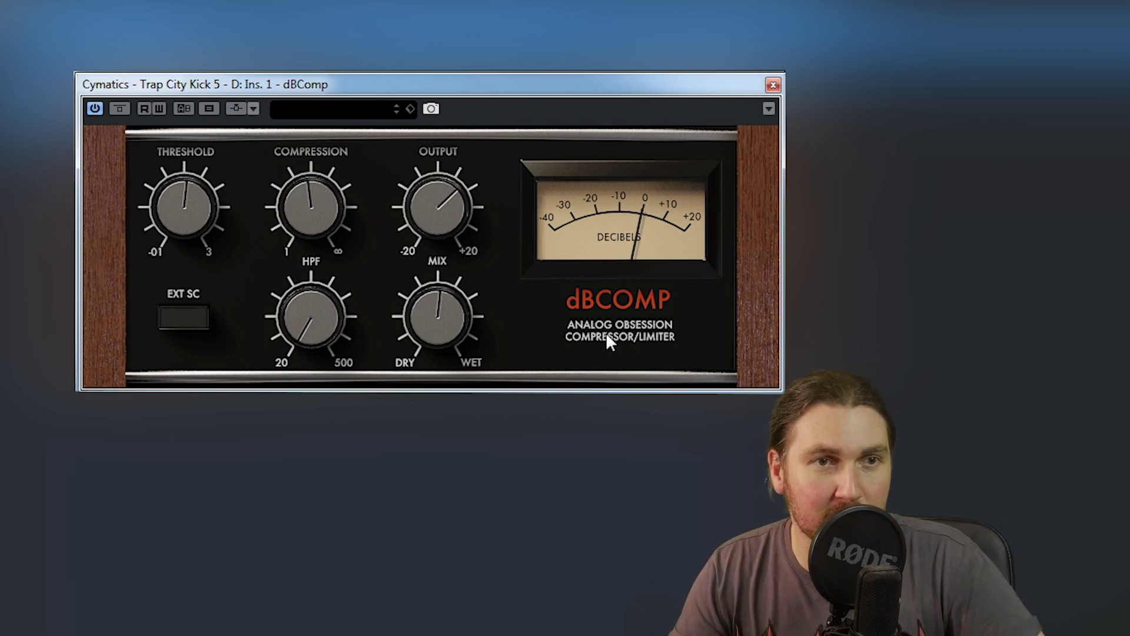
Switch to dBComp on the Boomin 808 12 track and compare the compressed bass with its bypassed sound.
mouse_move(184, 206)
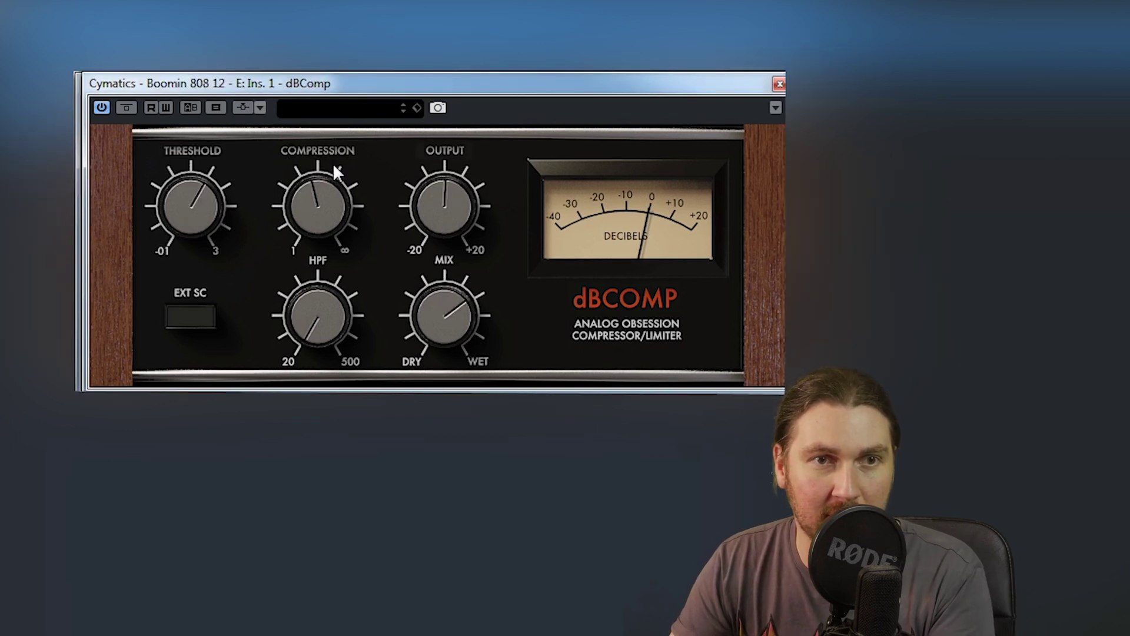
mouse_move(445, 203)
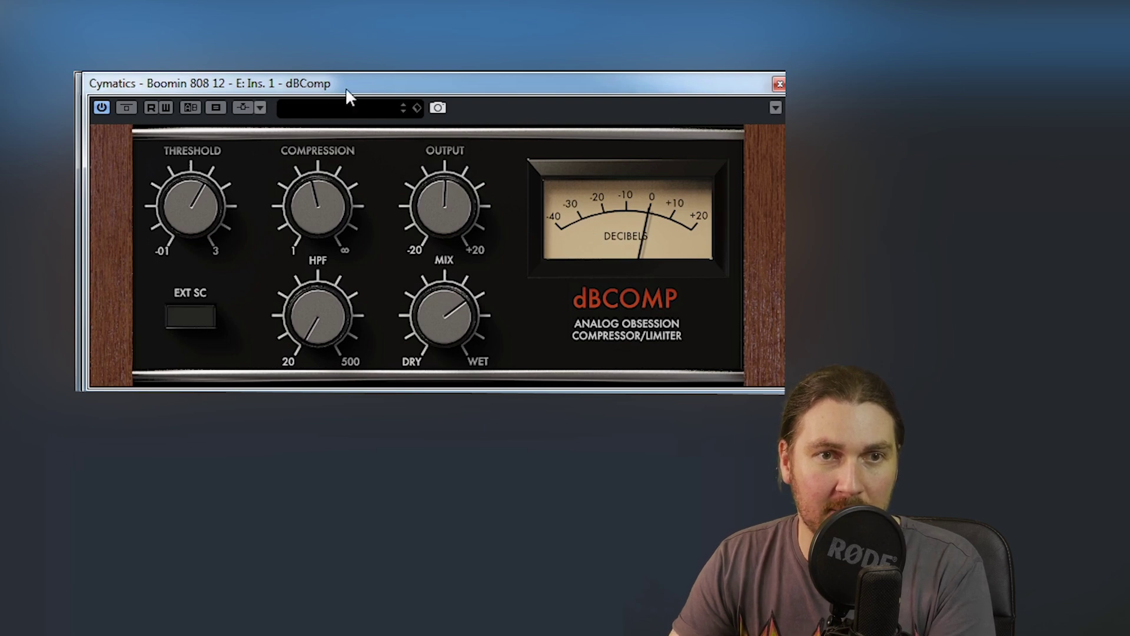
click(613, 304)
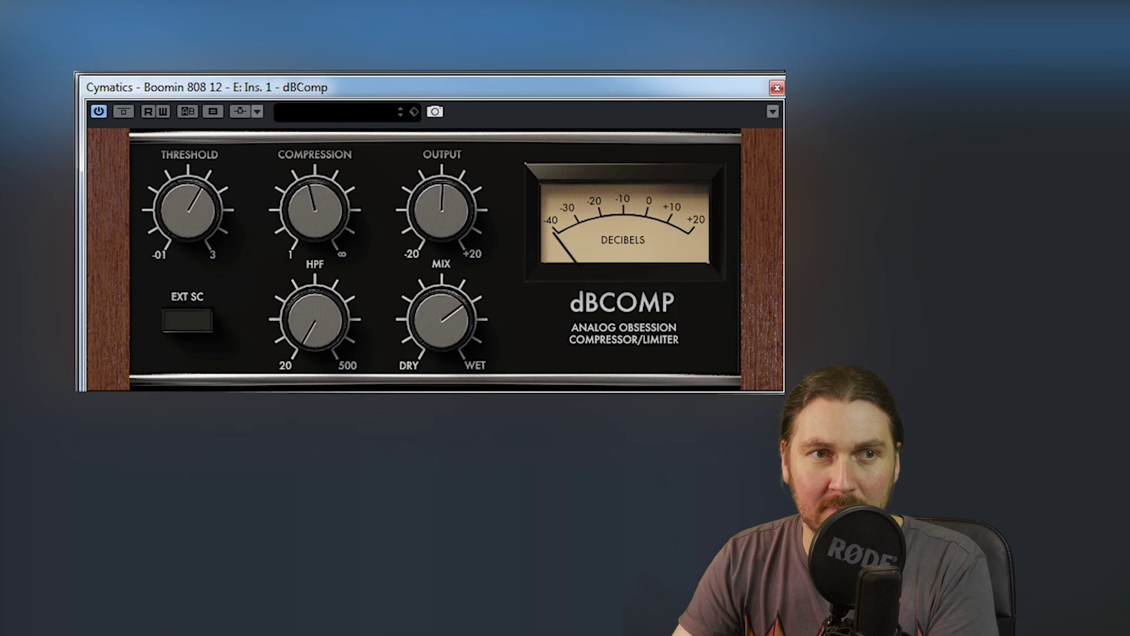
click(628, 302)
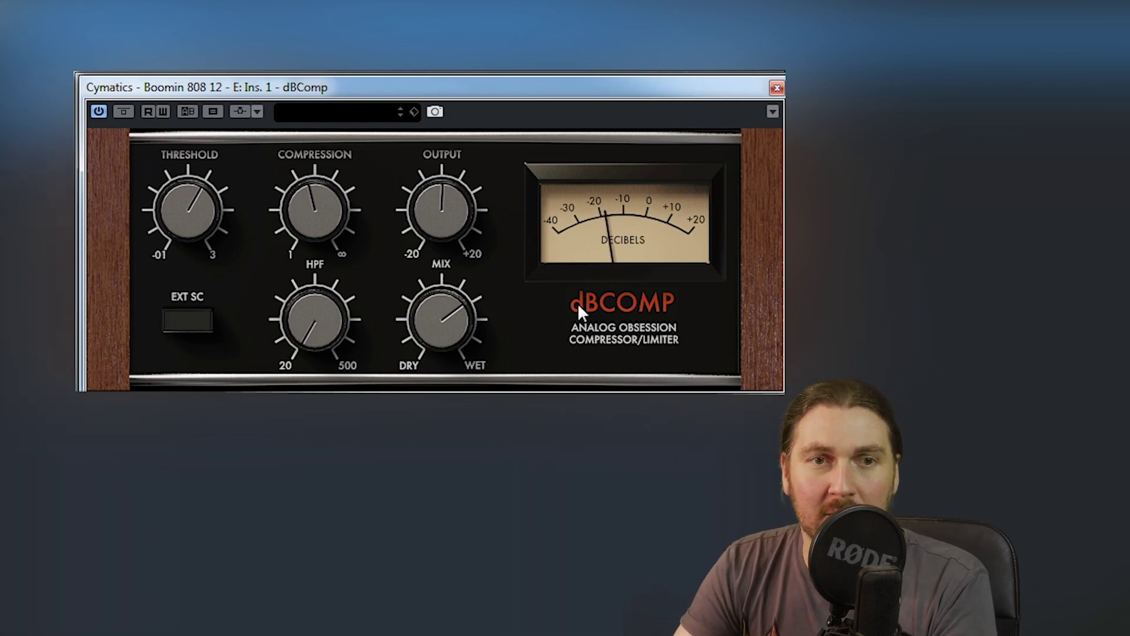
Raise the 808's high-pass filter, lower its threshold and set the output gain to 1.0 dB.
drag(312, 320, 307, 290)
mouse_move(197, 207)
mouse_down()
mouse_move(193, 246)
mouse_move(200, 202)
mouse_up()
drag(324, 287, 318, 305)
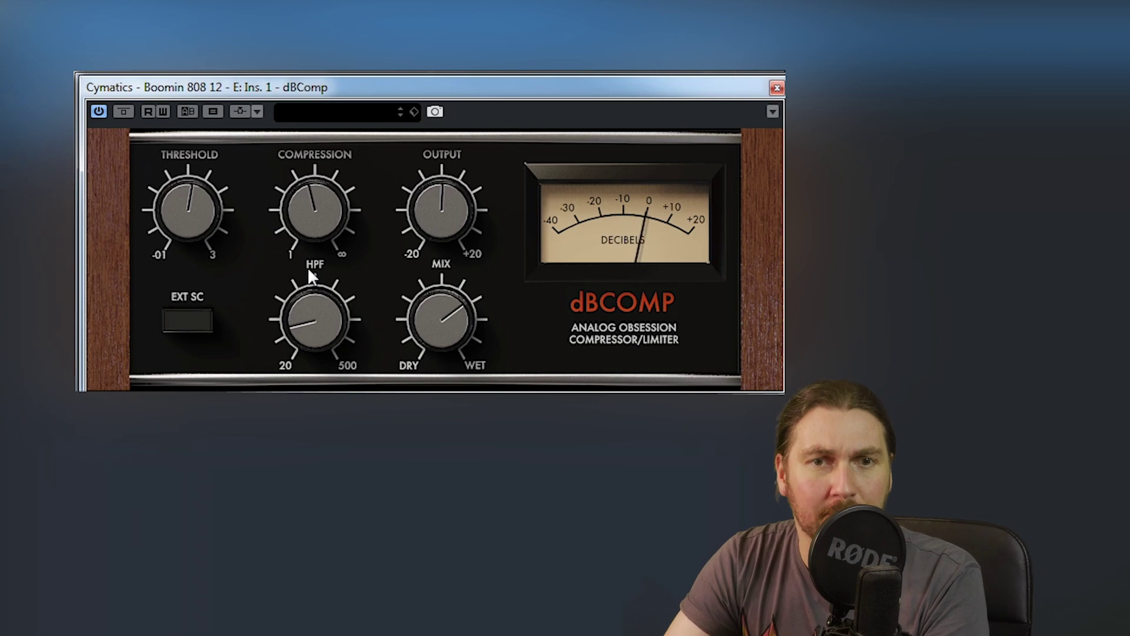
click(652, 299)
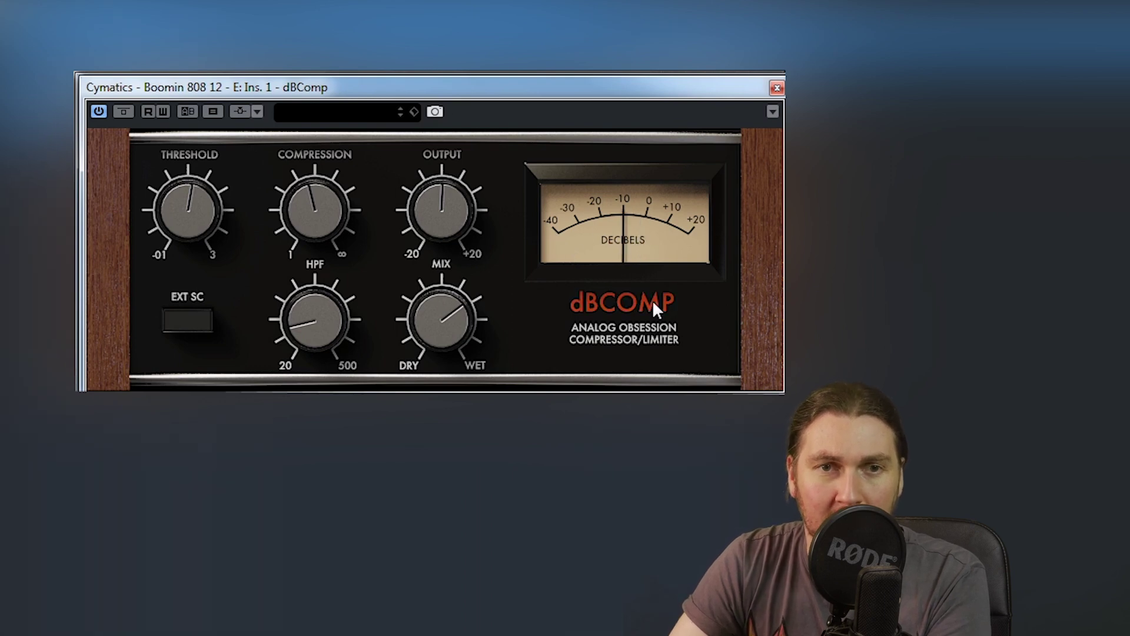
mouse_move(414, 207)
drag(418, 206, 419, 203)
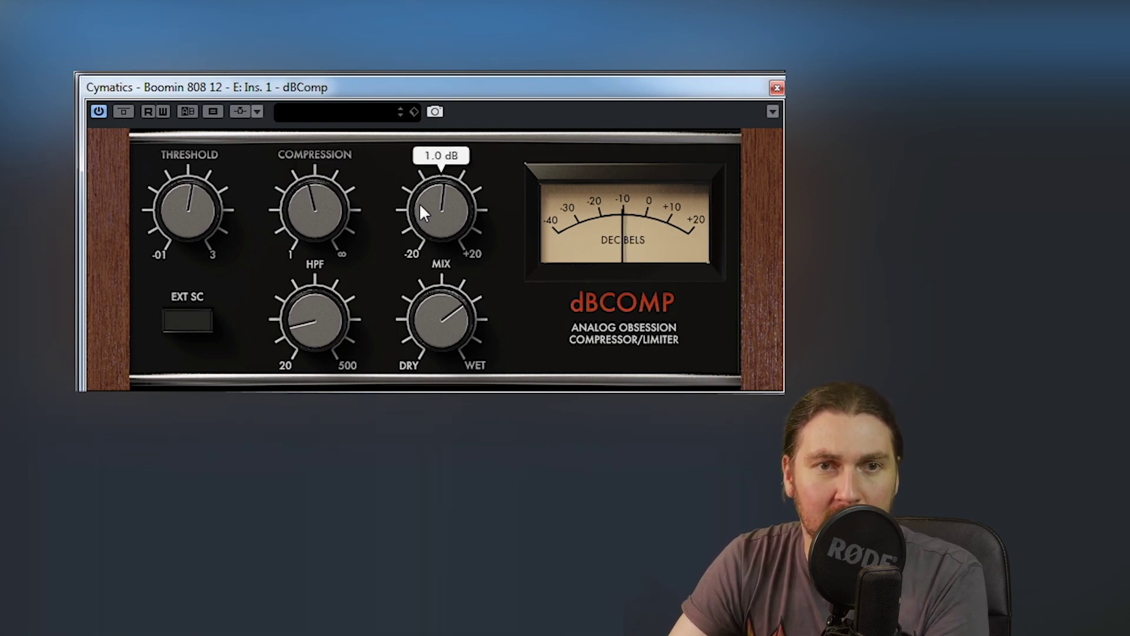
Try the 808 fully wet with compression at 48.9, and settle on mid-range compression with a partly dry mix.
mouse_move(336, 203)
drag(336, 204, 362, 97)
mouse_move(334, 206)
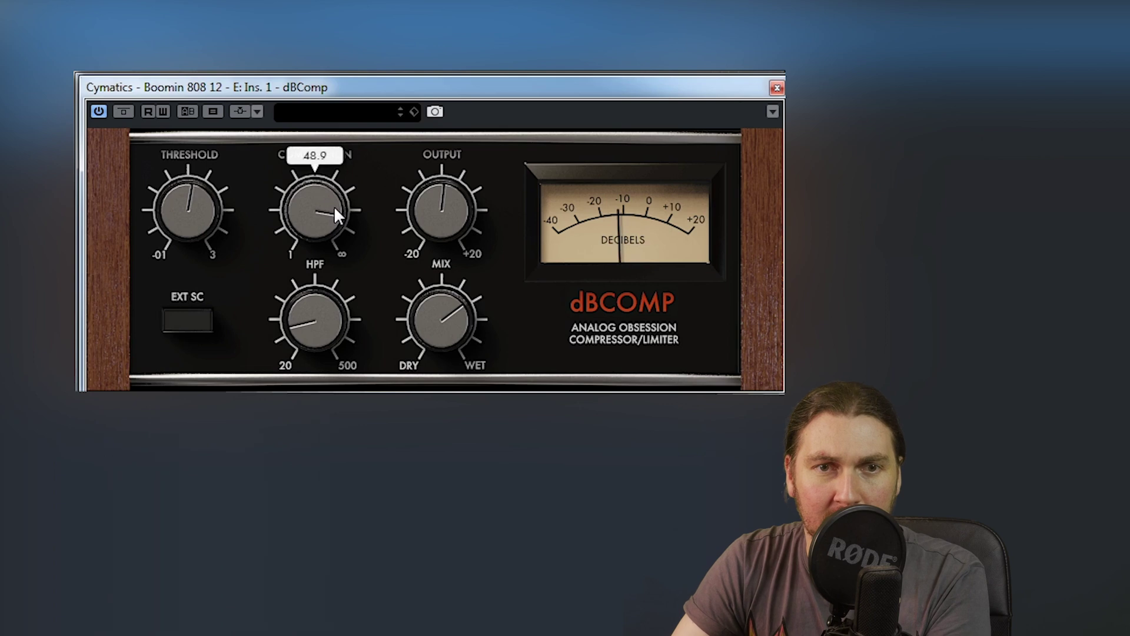
drag(435, 321, 431, 283)
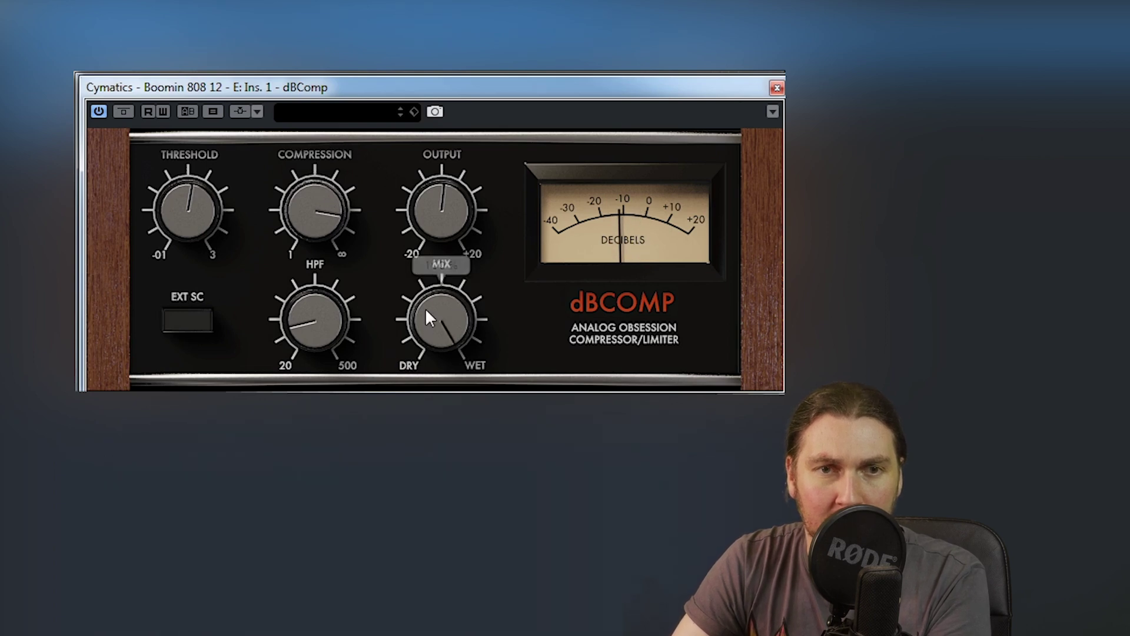
drag(425, 308, 422, 410)
drag(316, 215, 305, 307)
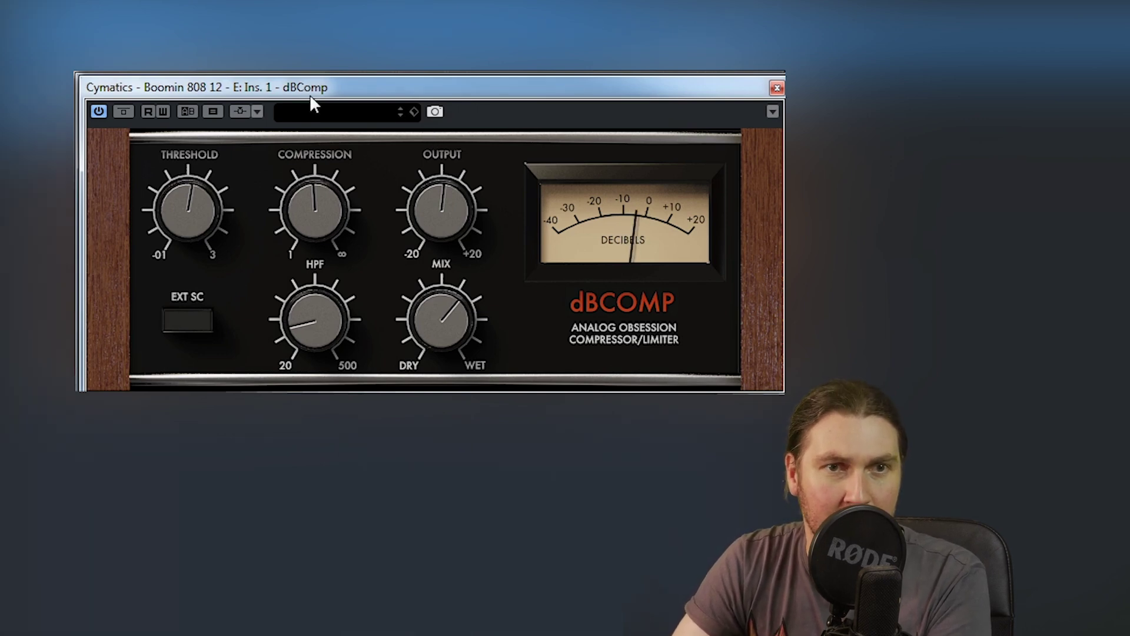
Close the unneeded dBComp windows, including the Stereo Out one, and realign the remaining plug-in windows.
drag(696, 93, 690, 109)
click(776, 85)
click(774, 84)
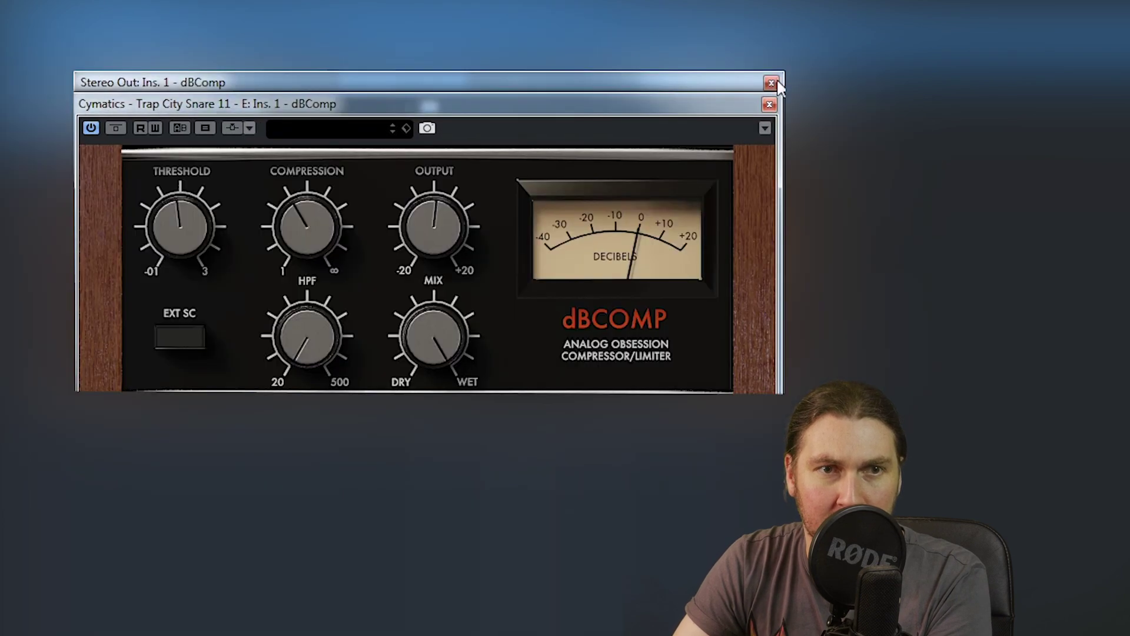
click(771, 83)
drag(655, 101, 662, 95)
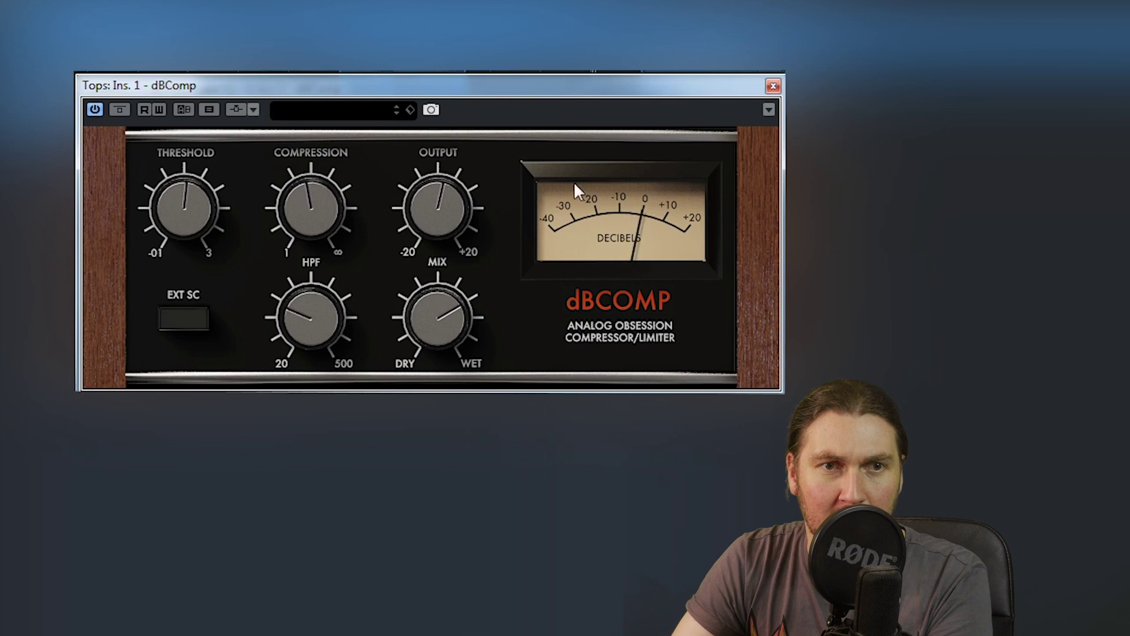
Bypass the dBComp insert on the Tops group and close its window to reach the snare's compressor.
drag(245, 87, 245, 89)
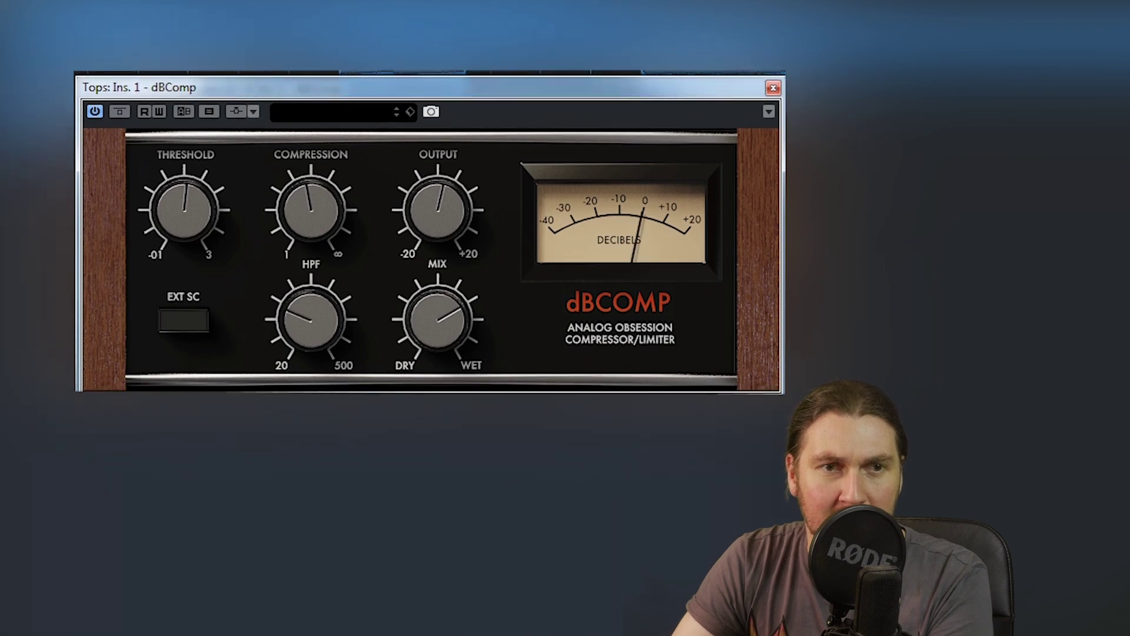
click(118, 112)
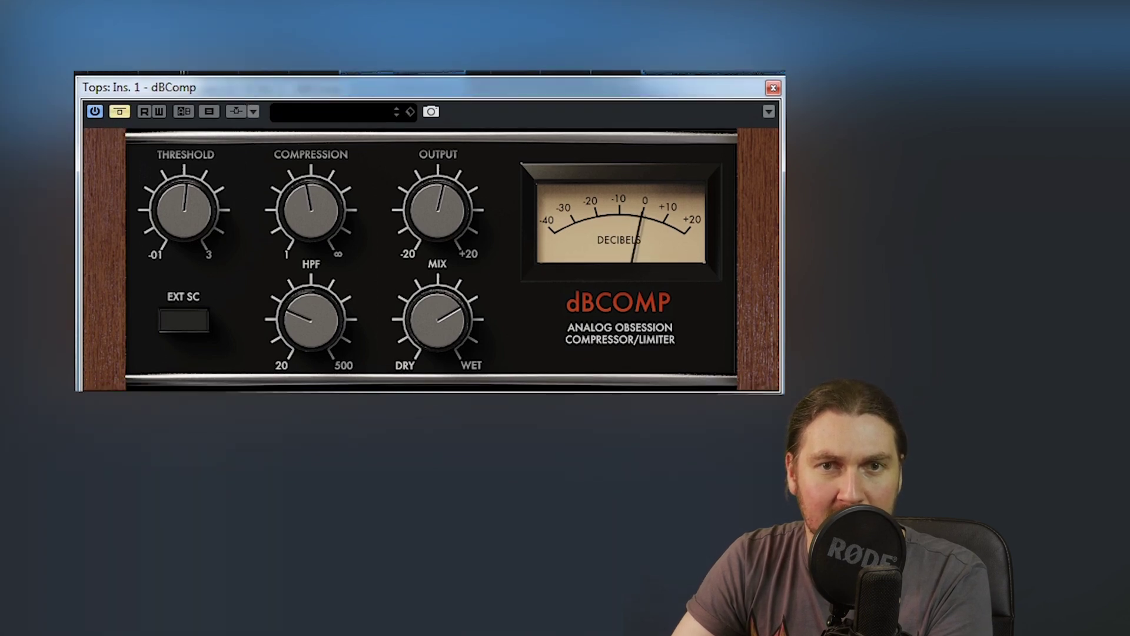
click(773, 88)
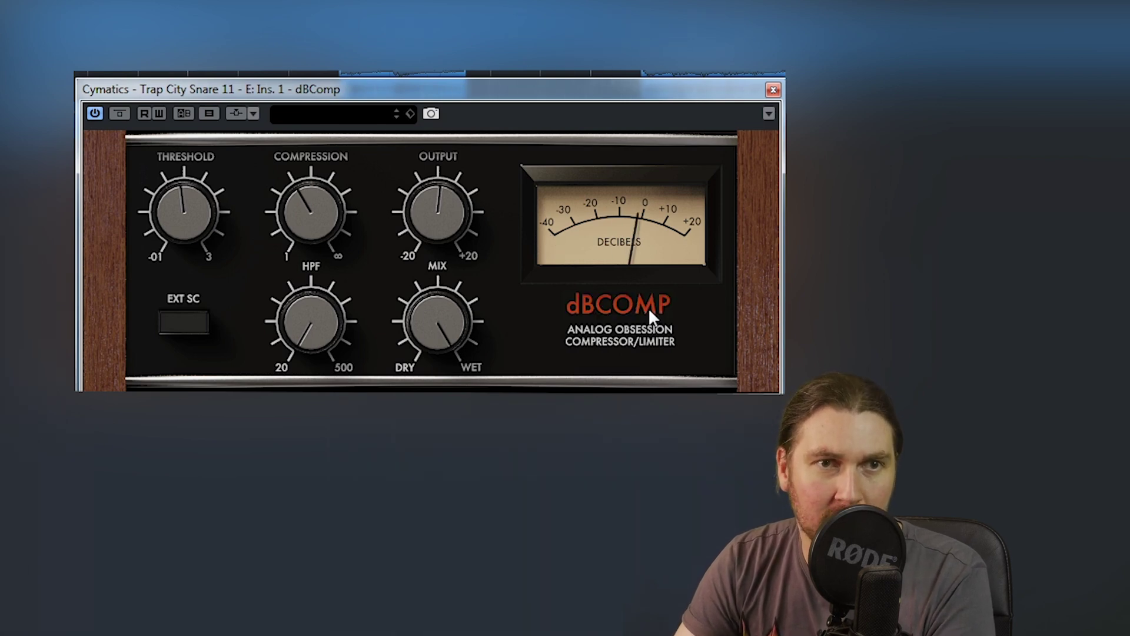
Raise the snare's output gain slightly, blend in some dry signal with the mix, and lower the threshold a little.
mouse_move(393, 207)
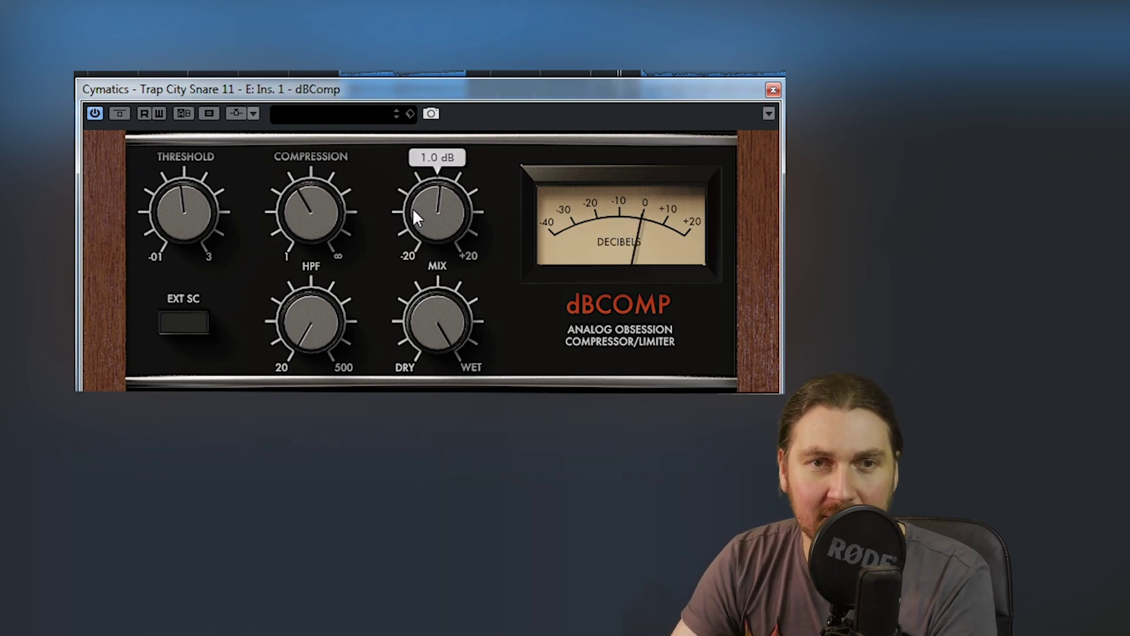
drag(414, 210, 415, 202)
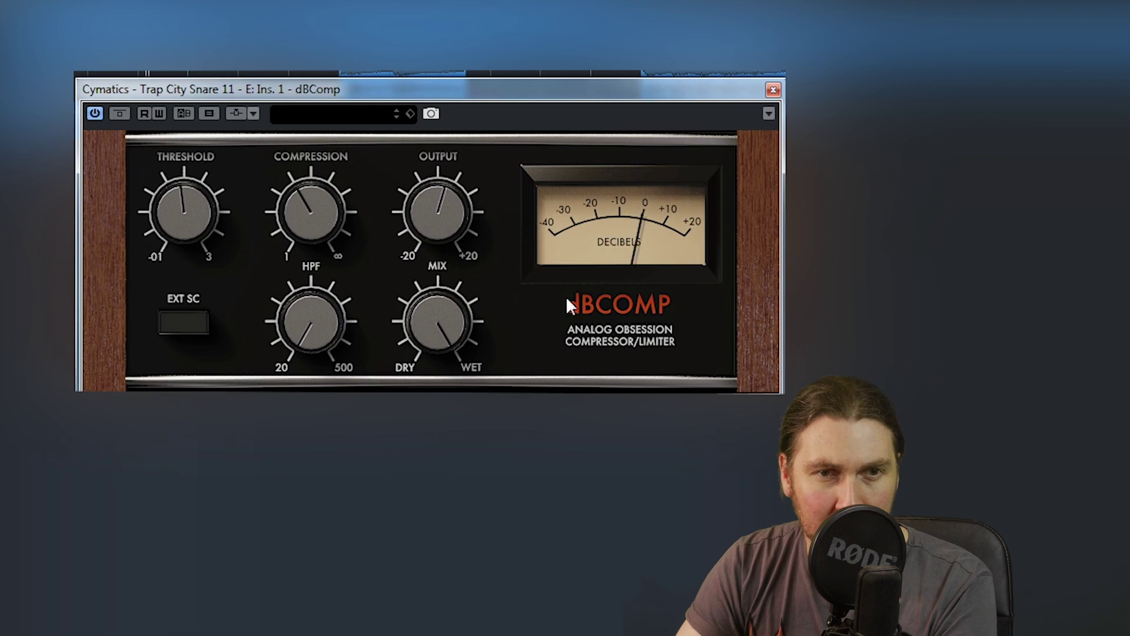
drag(431, 311, 416, 362)
drag(417, 315, 418, 349)
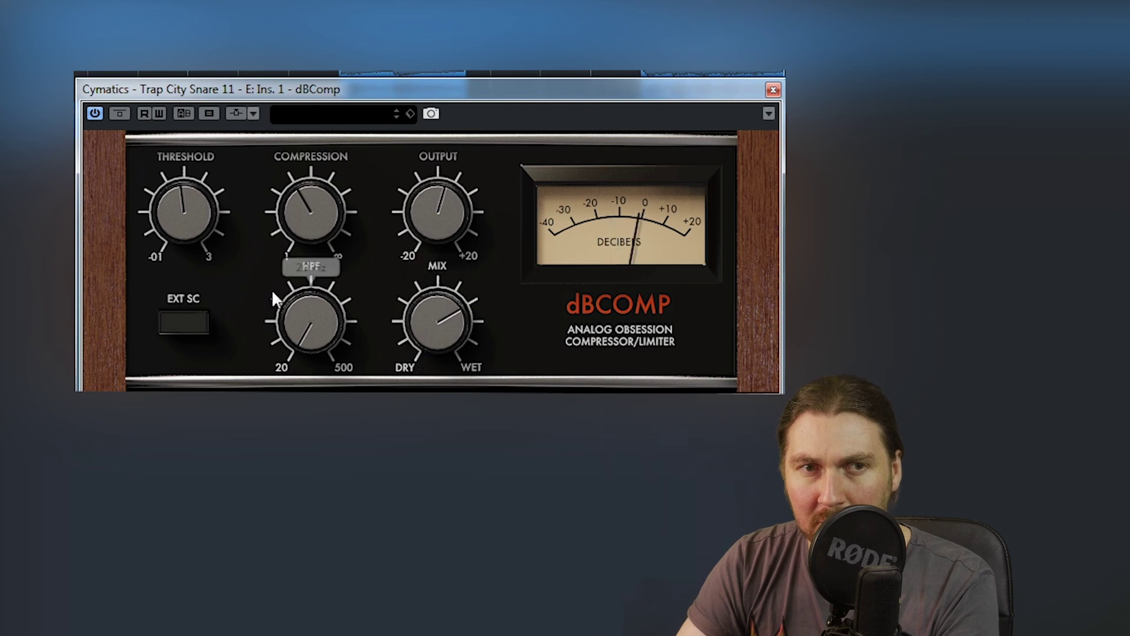
mouse_move(169, 220)
drag(180, 207, 181, 218)
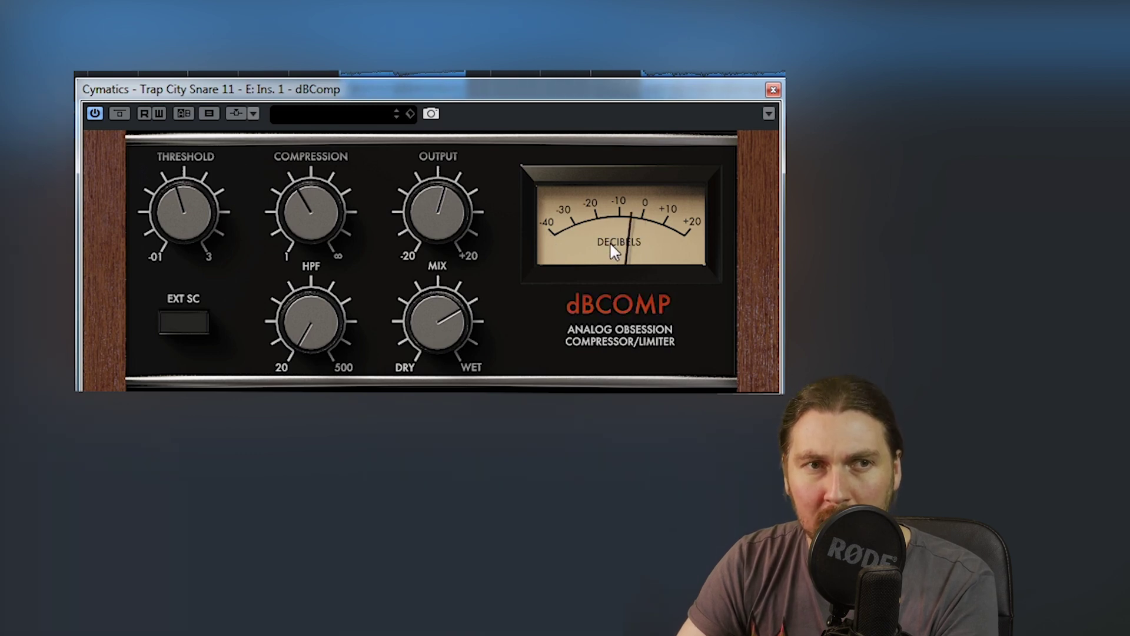
Reactivate the dBComp insert on the Tops group and compare the compressed group with its bypassed sound.
mouse_move(311, 209)
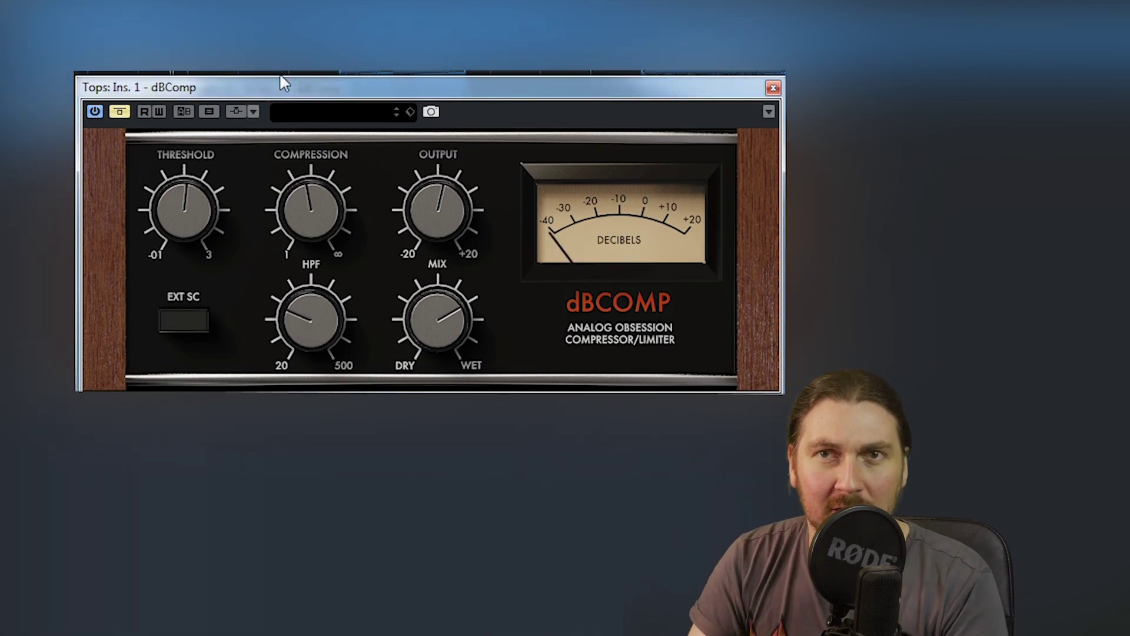
click(124, 108)
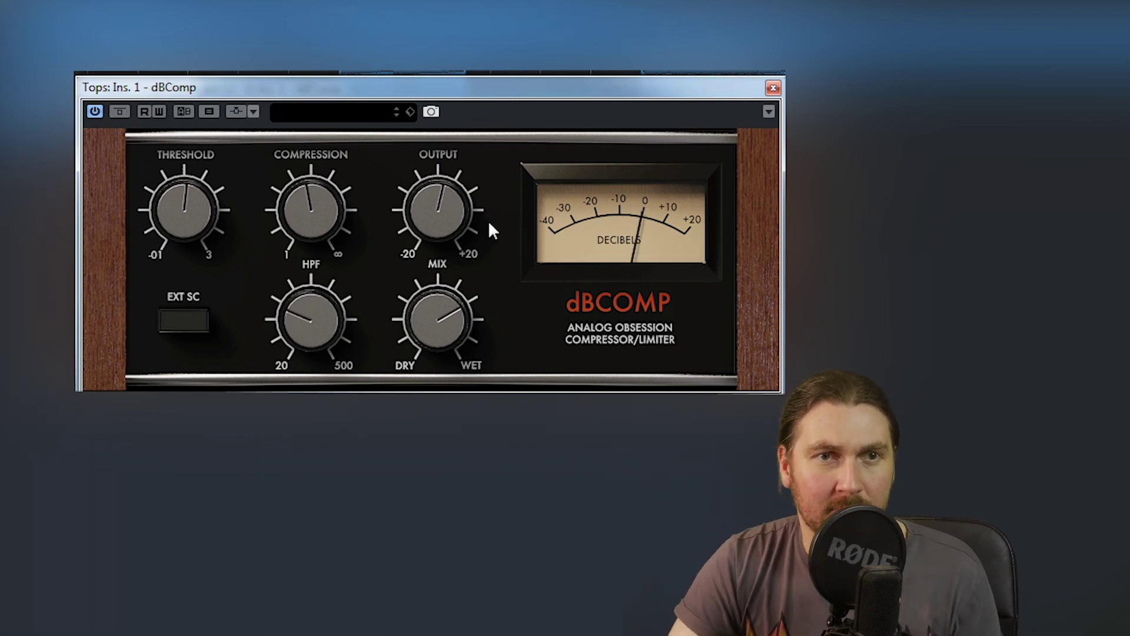
mouse_move(163, 166)
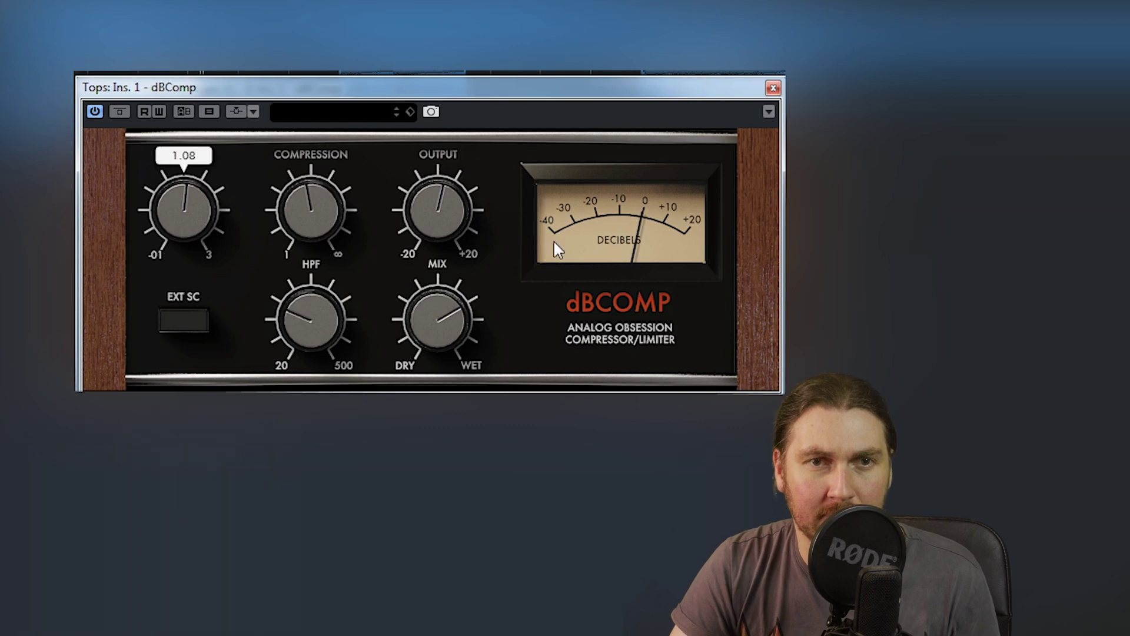
click(650, 304)
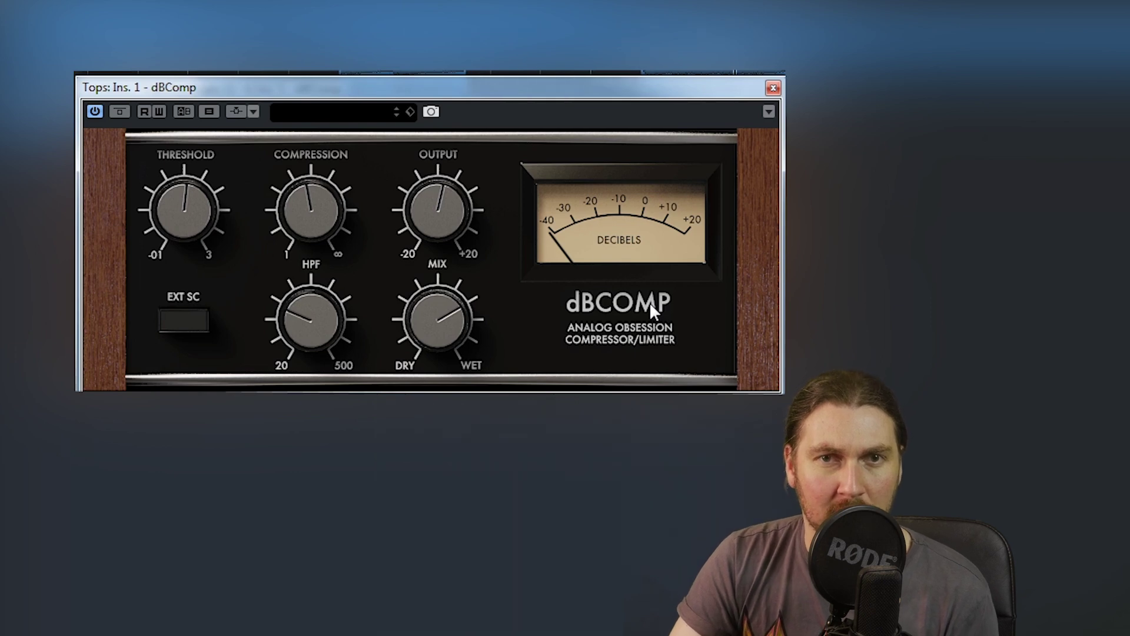
key(space)
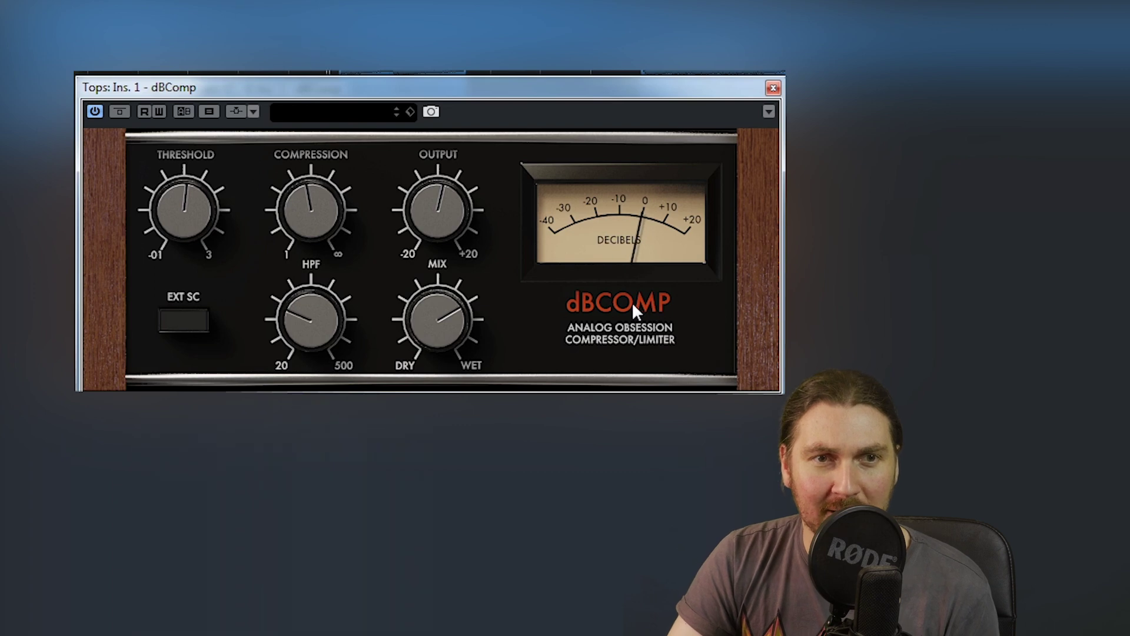
Raise the threshold and reduce the compression on the Tops group, and check its dry/wet mix.
mouse_move(162, 183)
drag(192, 194, 192, 175)
drag(332, 203, 327, 217)
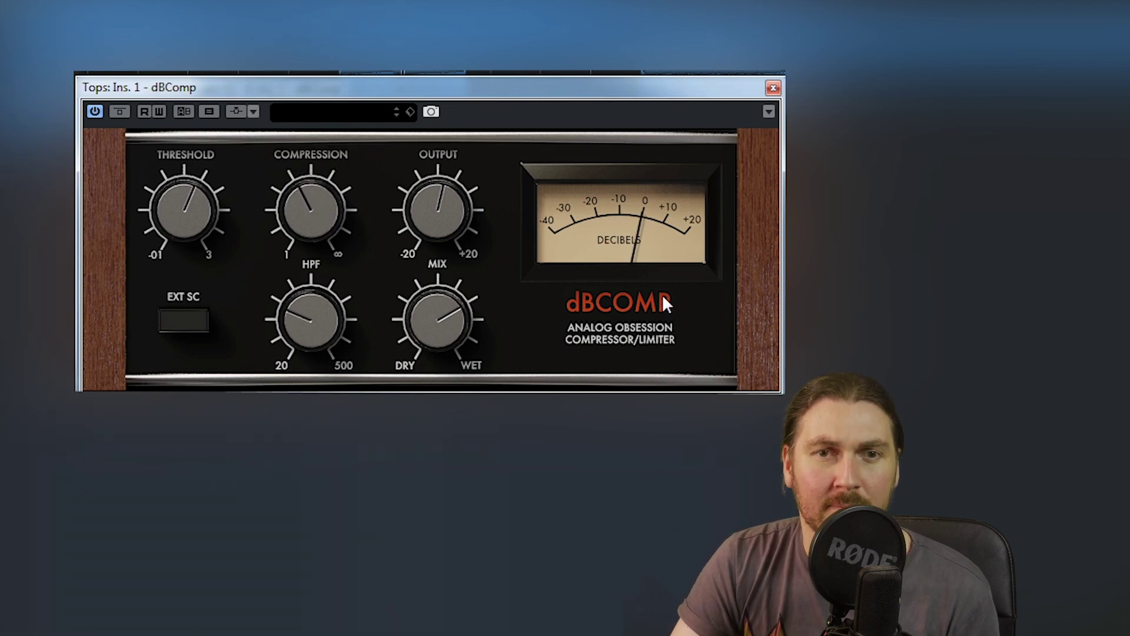
mouse_move(444, 332)
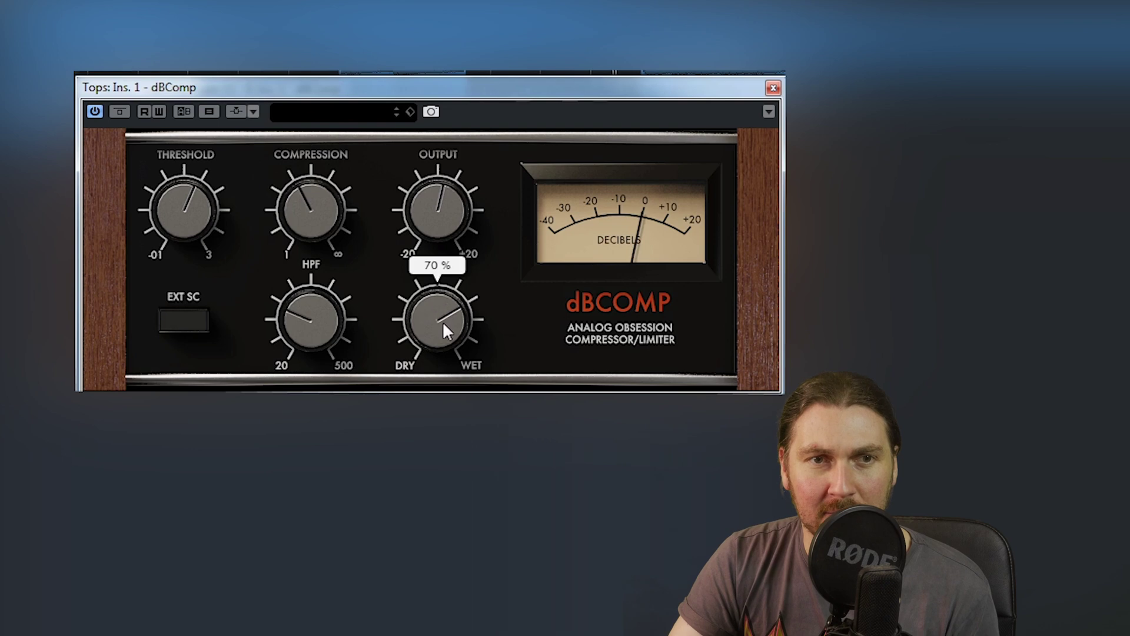
Lower the threshold slightly on the Tops group and compare the compressed sound with the plugin switched off.
mouse_move(206, 215)
mouse_down()
mouse_move(185, 203)
mouse_move(183, 215)
mouse_up()
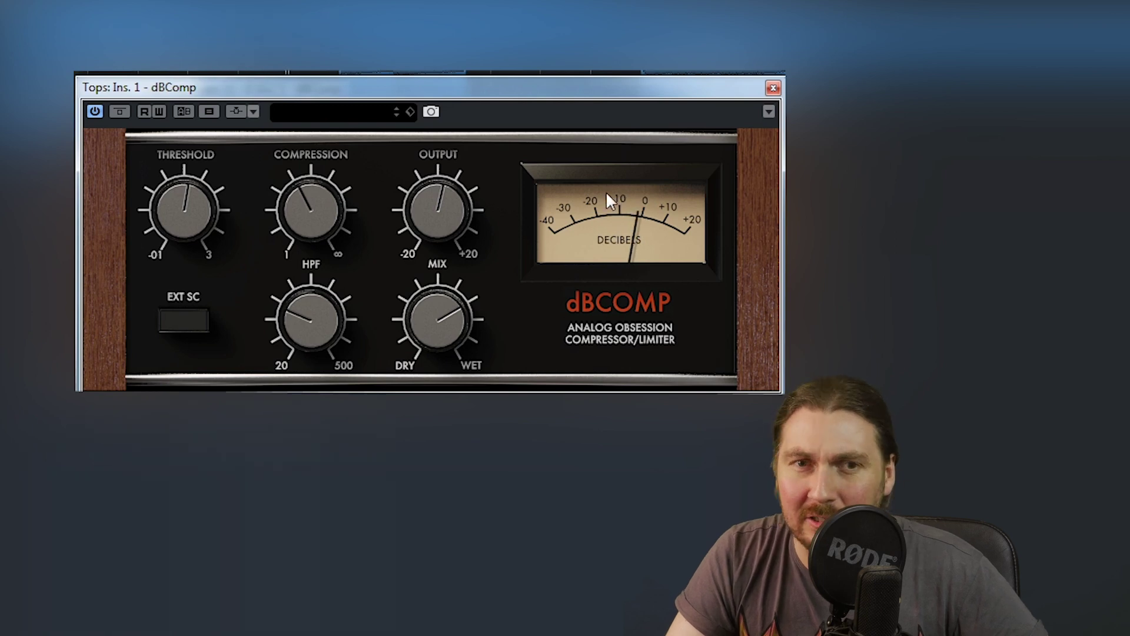
click(647, 294)
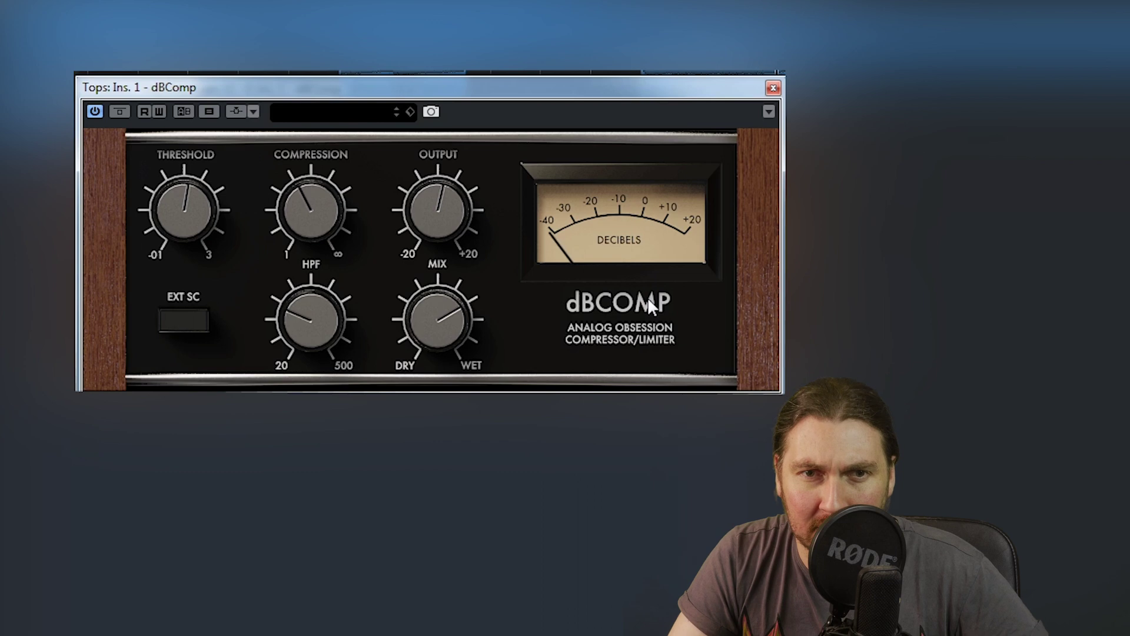
click(648, 301)
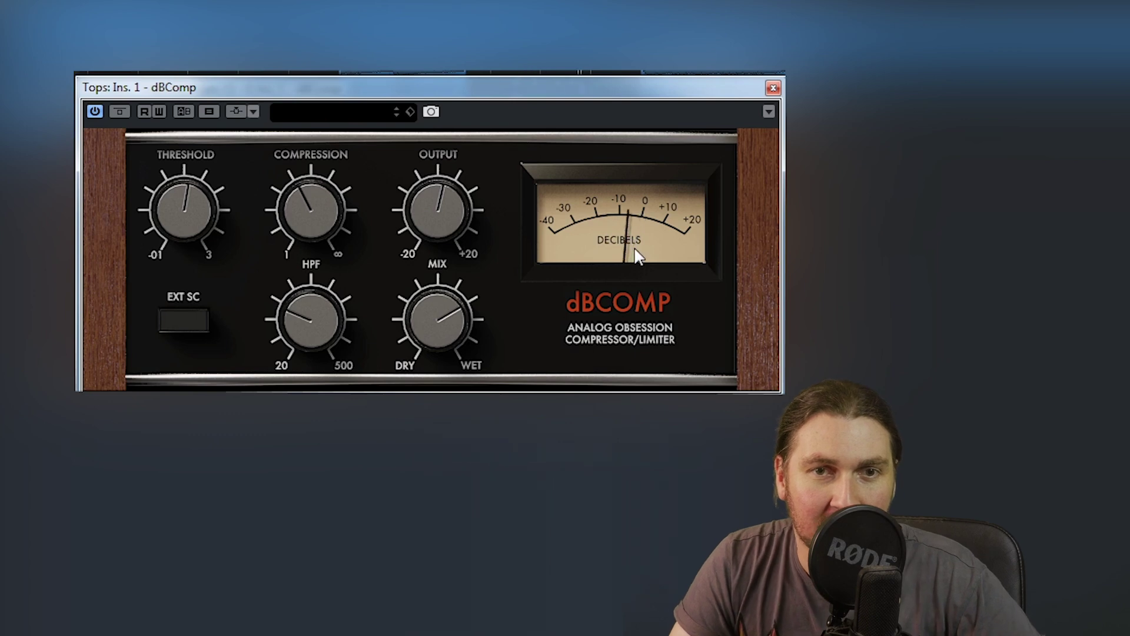
click(636, 294)
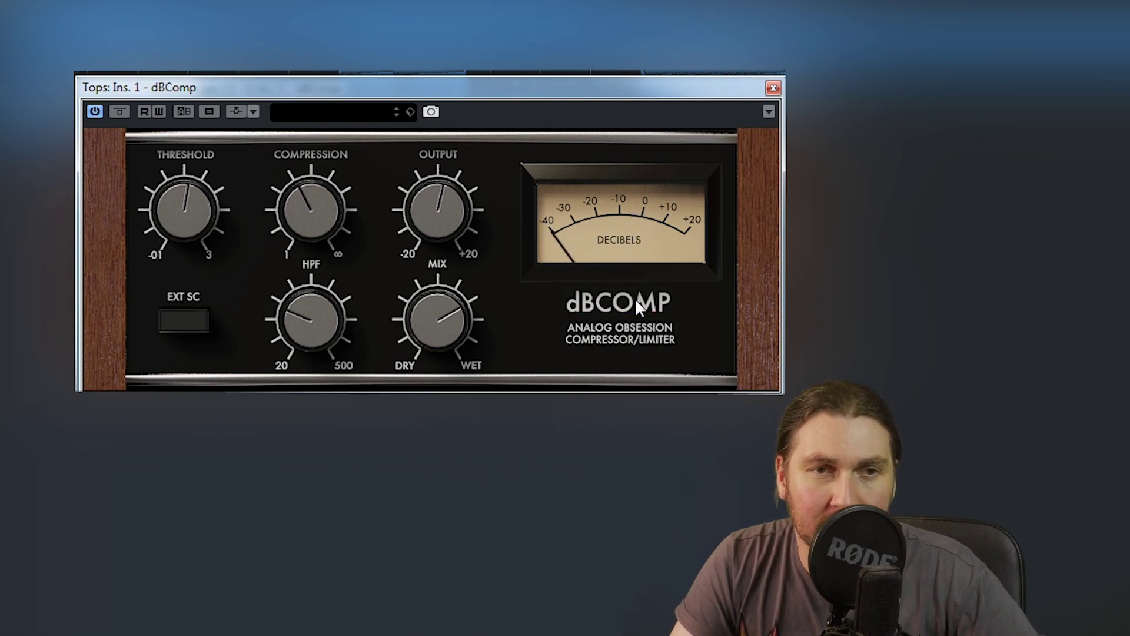
click(634, 298)
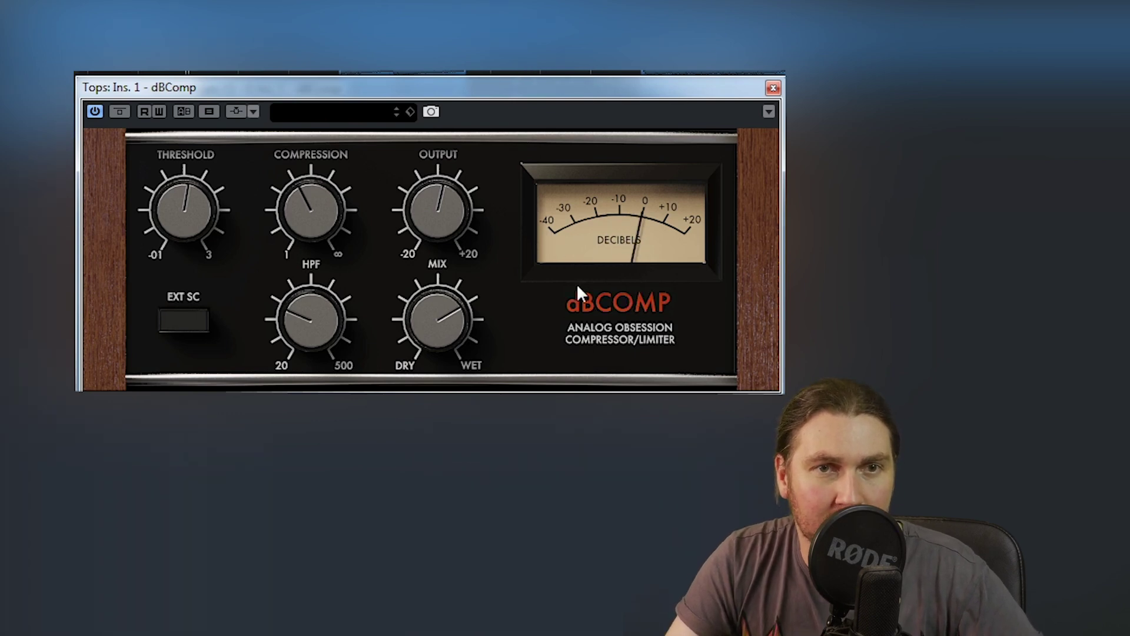
Review the compression, mix and threshold settings of dBComp on the Stereo Out, and make sure the plugin is switched on.
mouse_move(310, 209)
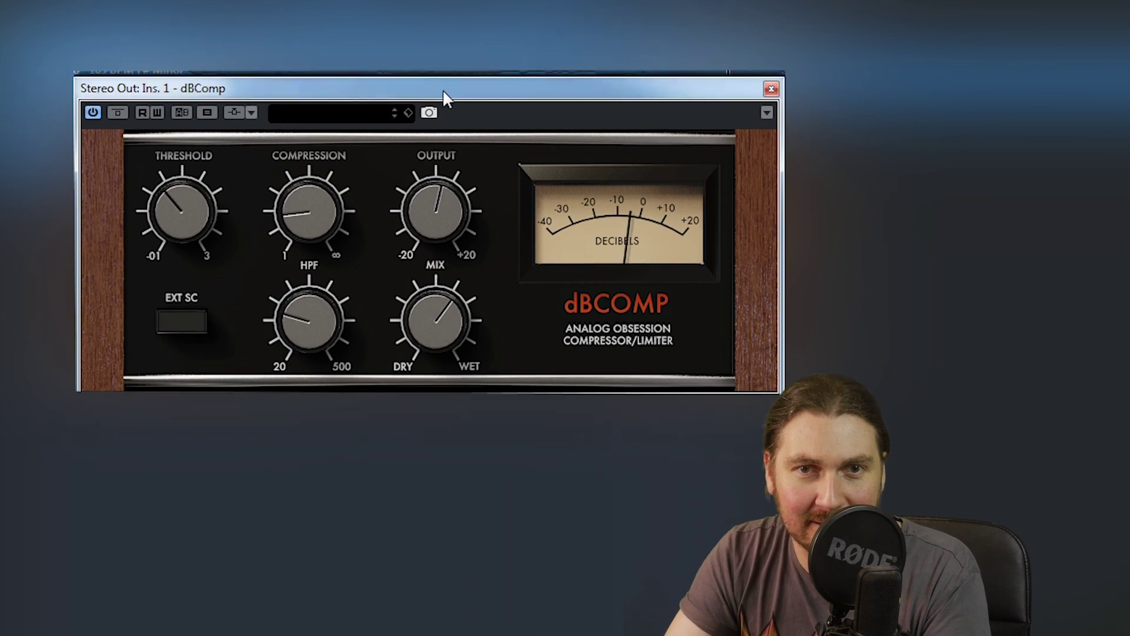
drag(444, 93, 445, 90)
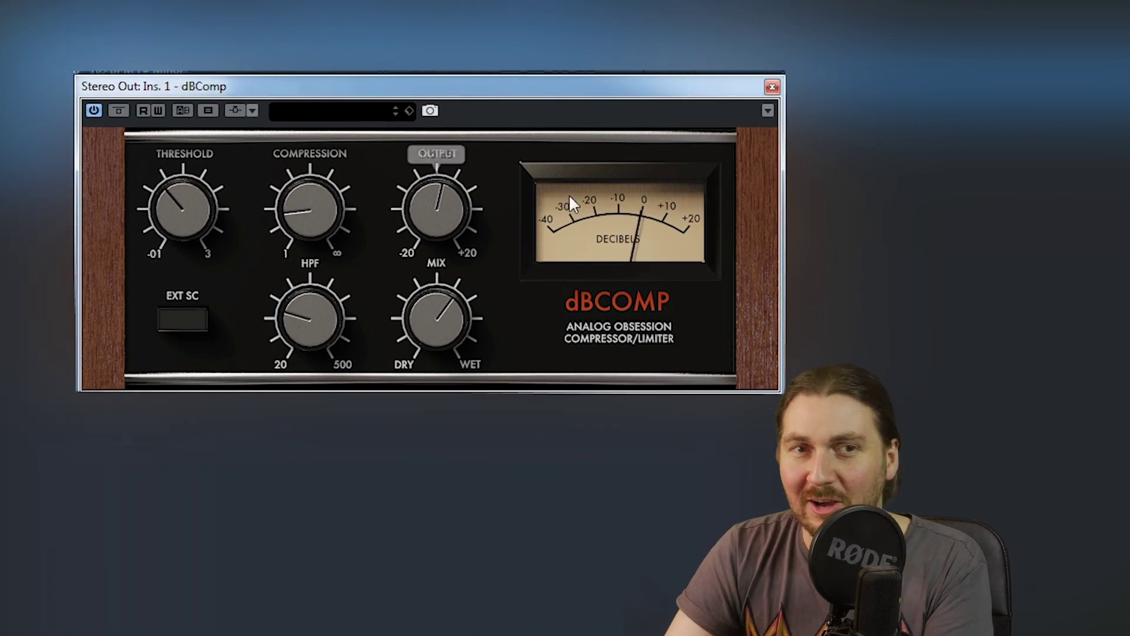
mouse_move(320, 238)
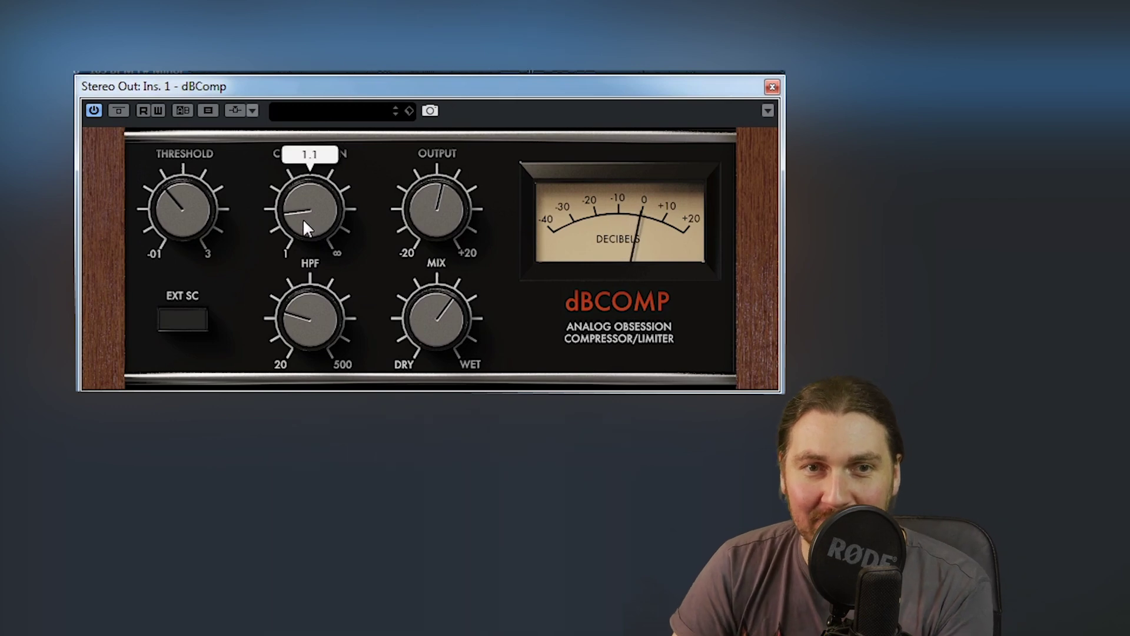
mouse_move(458, 361)
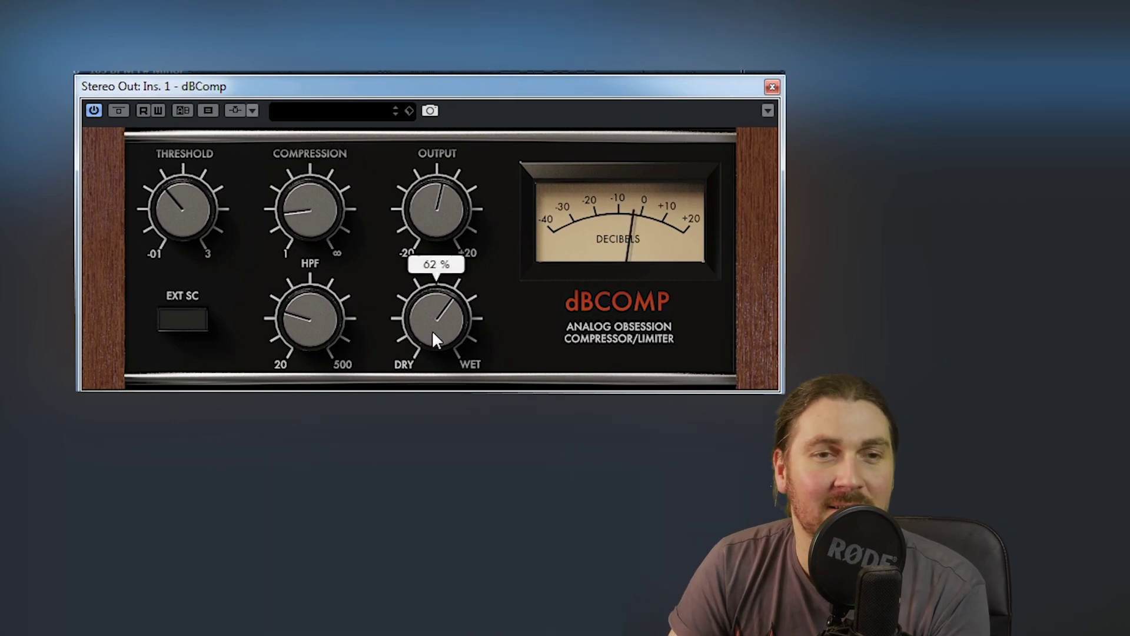
mouse_move(178, 165)
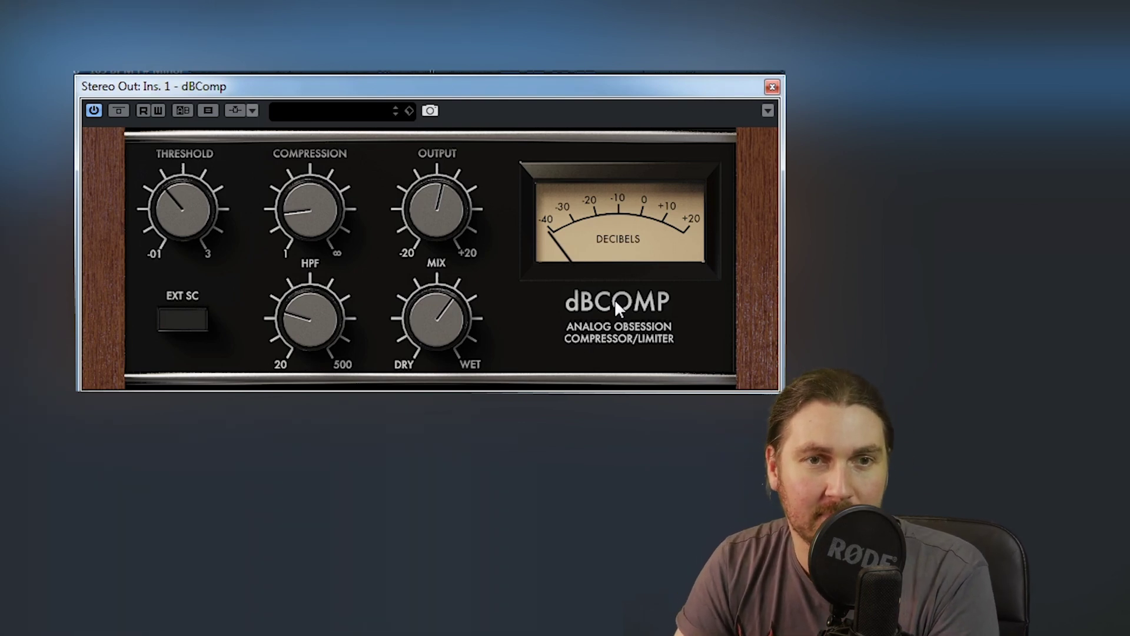
click(596, 299)
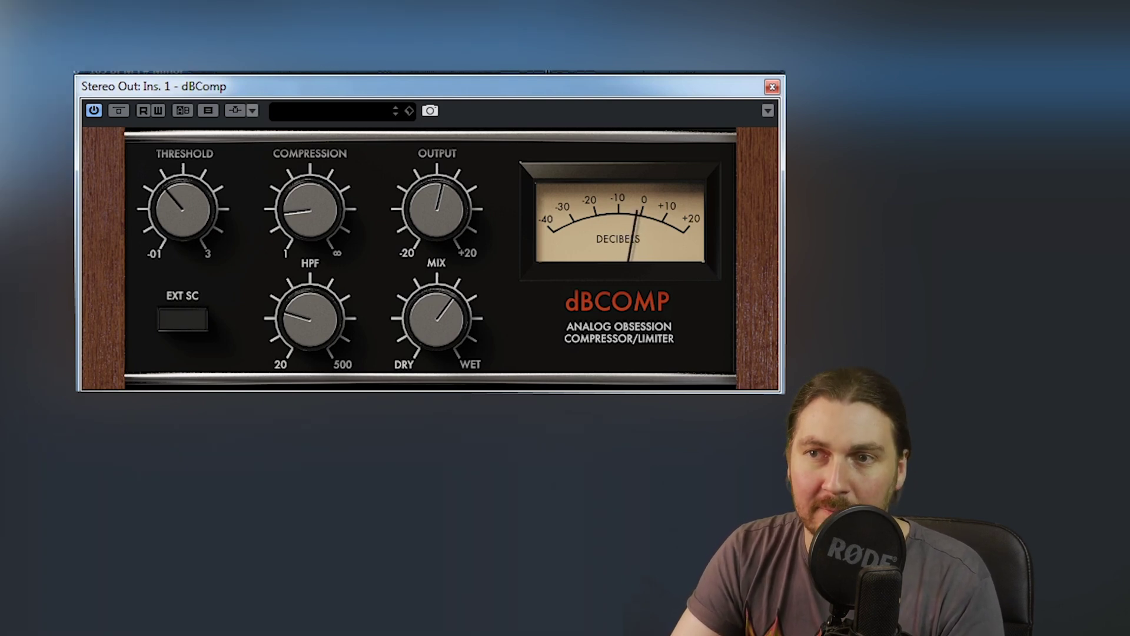
Compare the full mix with and without the Stereo Out compressor using the insert bypass, and close the plugin window.
click(118, 110)
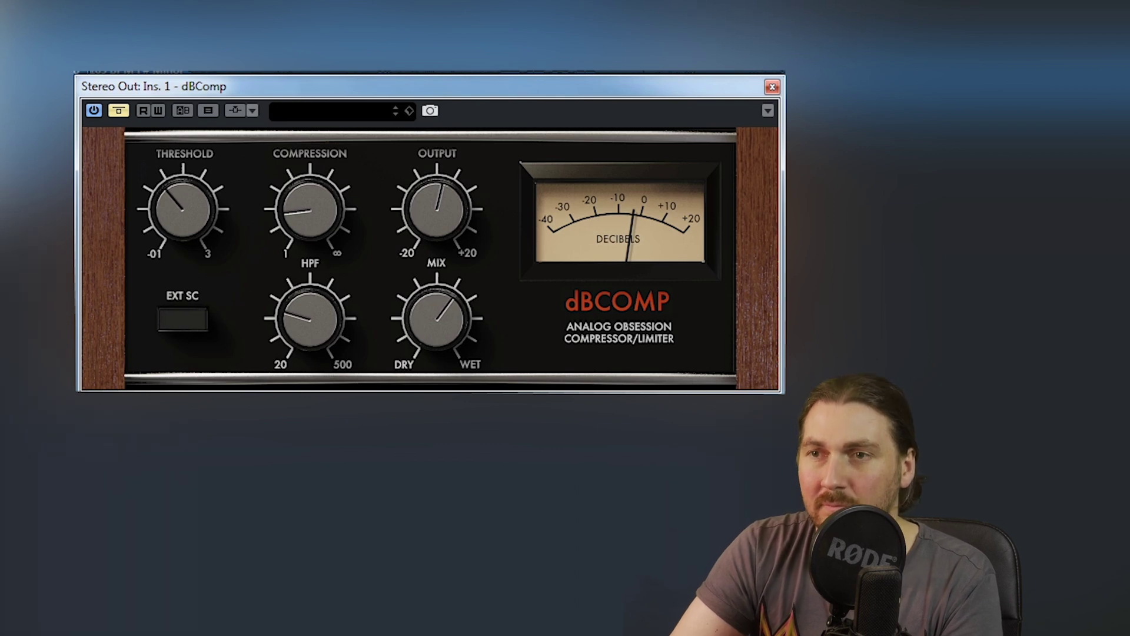
click(119, 110)
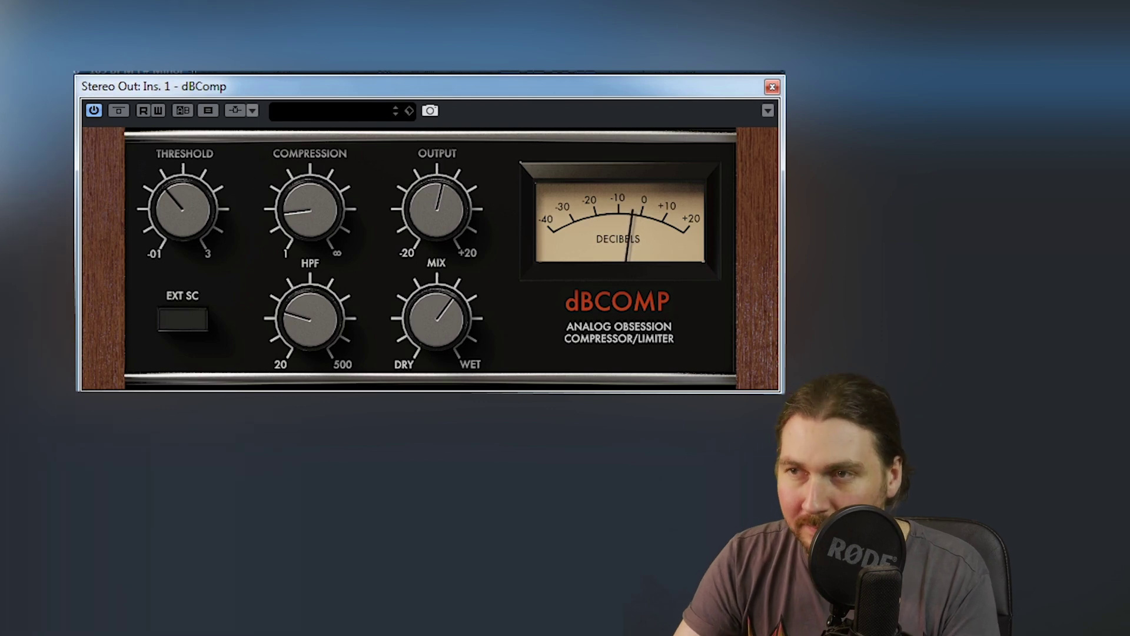
click(118, 110)
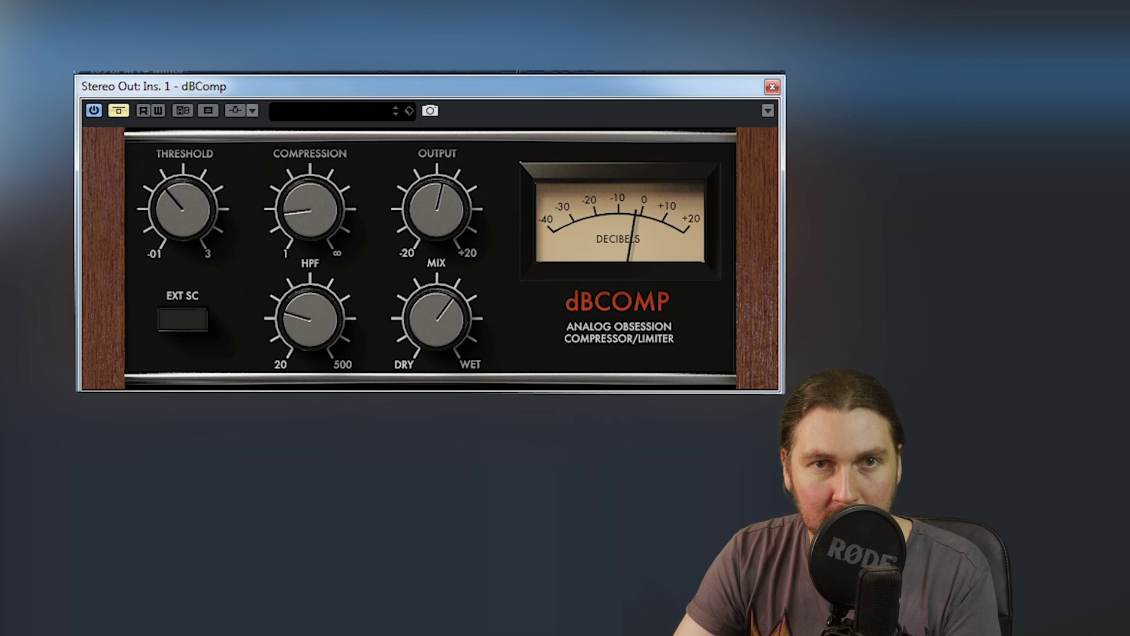
click(118, 110)
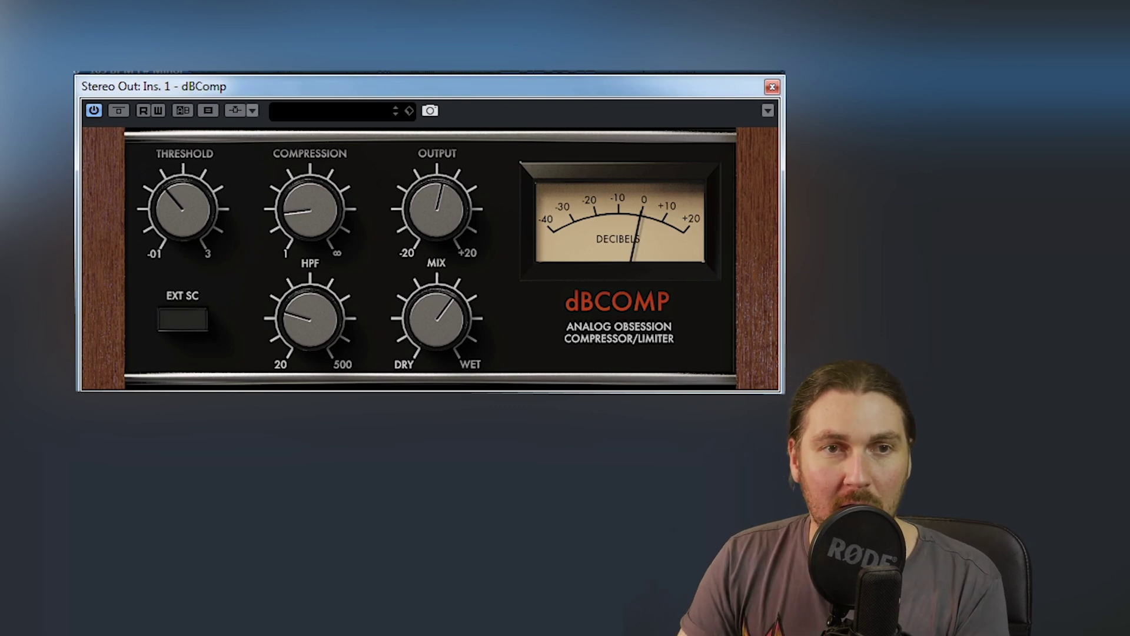
click(772, 88)
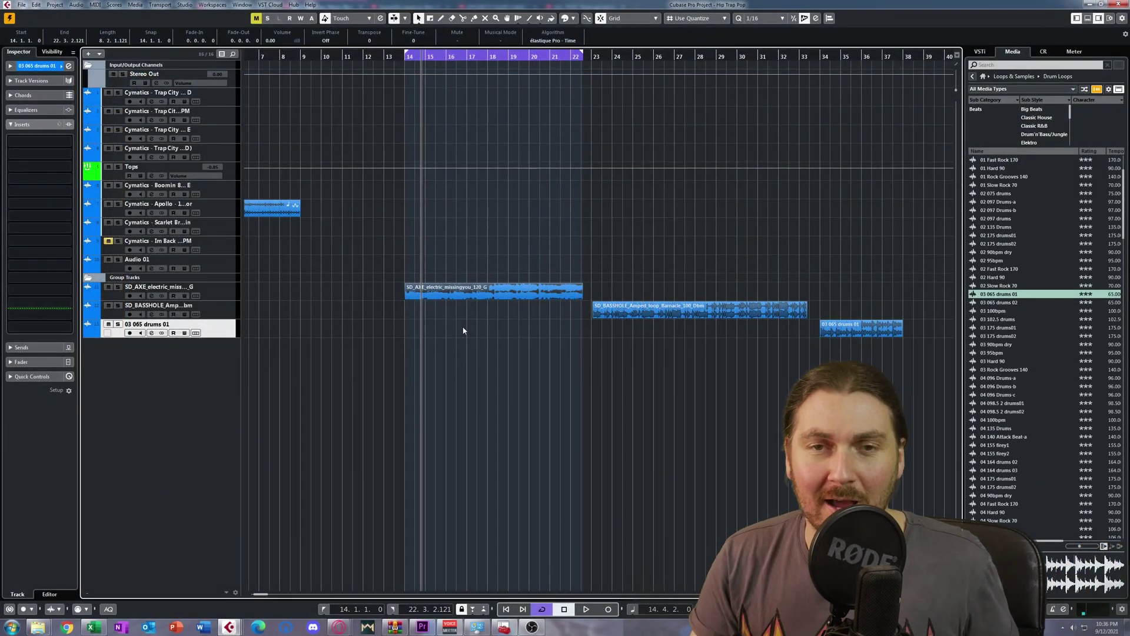
Set the loop range to the 03 065 drums 01 clip and insert dBComp on its track.
drag(830, 230, 889, 330)
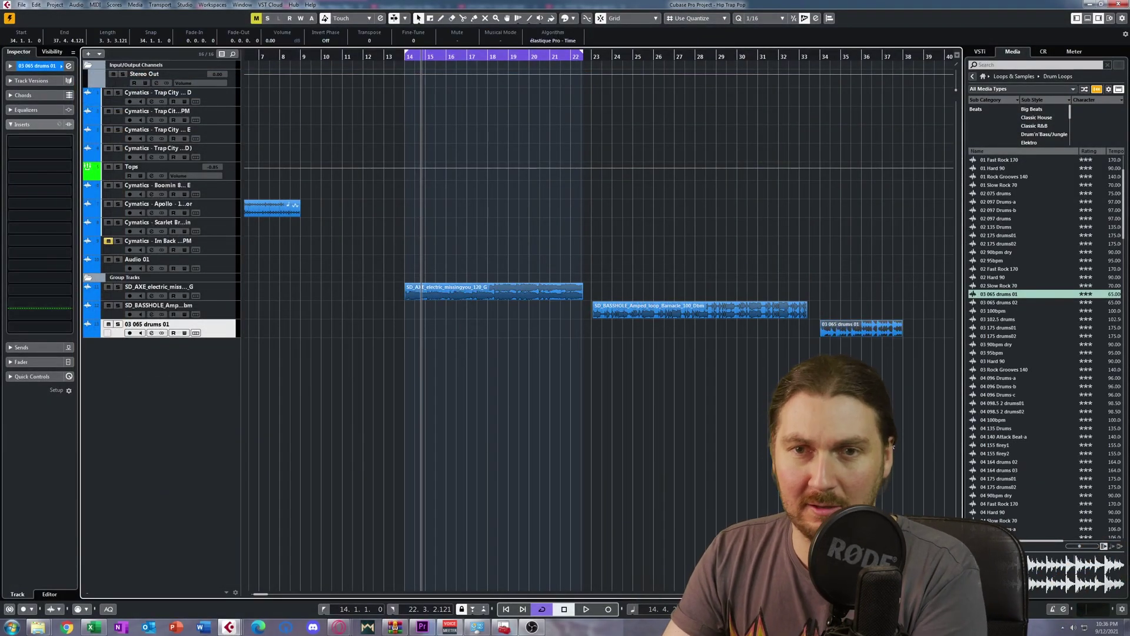
key(p)
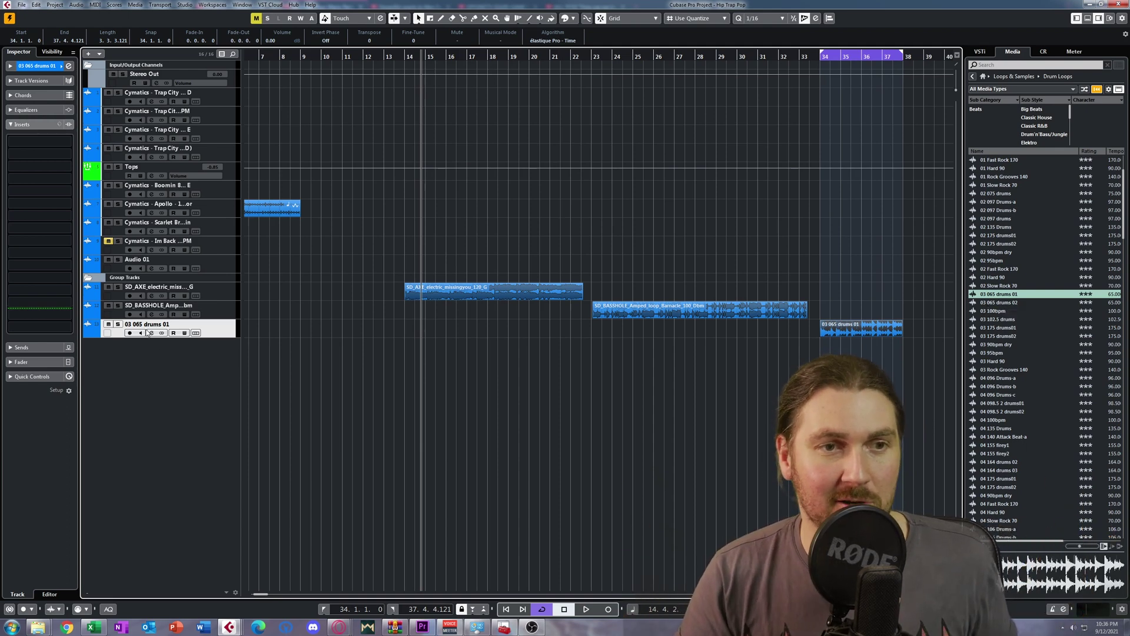
click(66, 154)
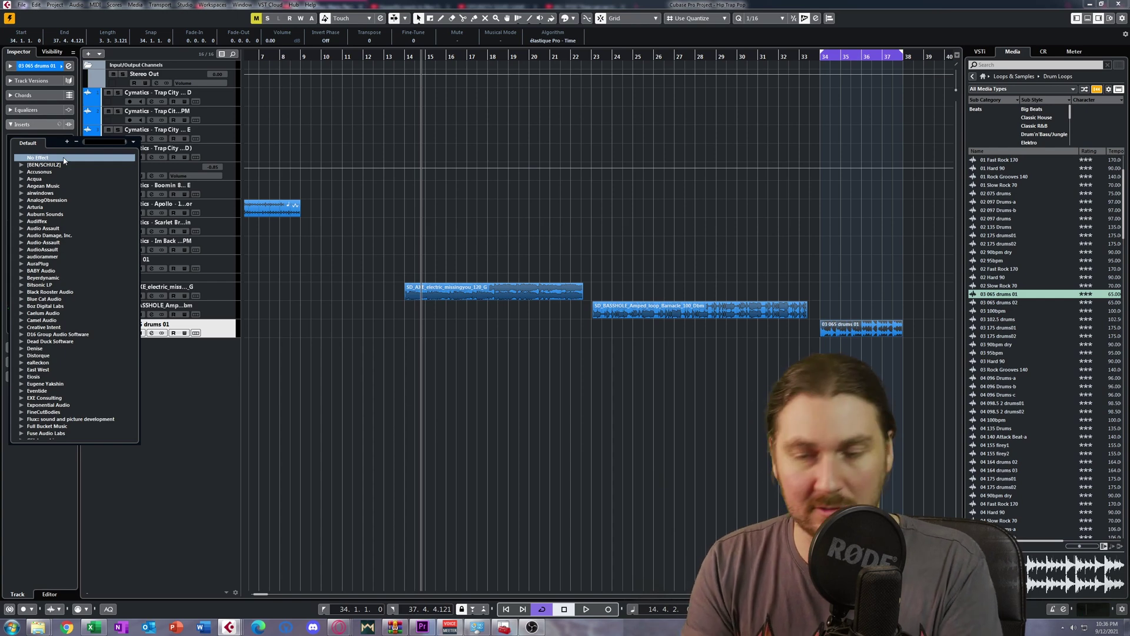
text(bc)
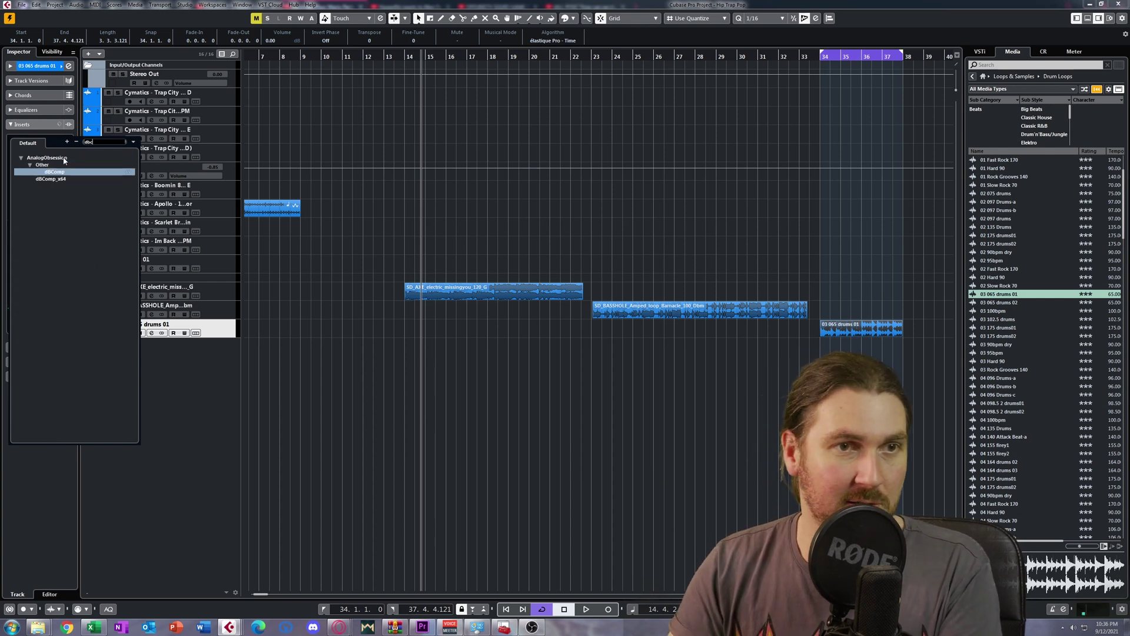
click(59, 171)
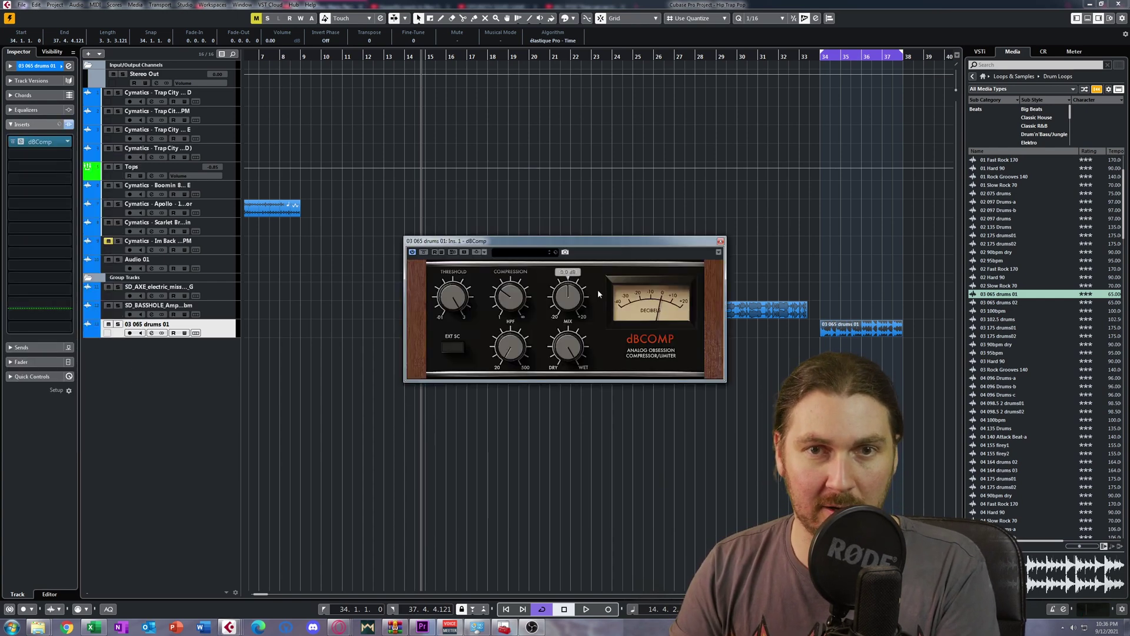
drag(608, 244, 557, 165)
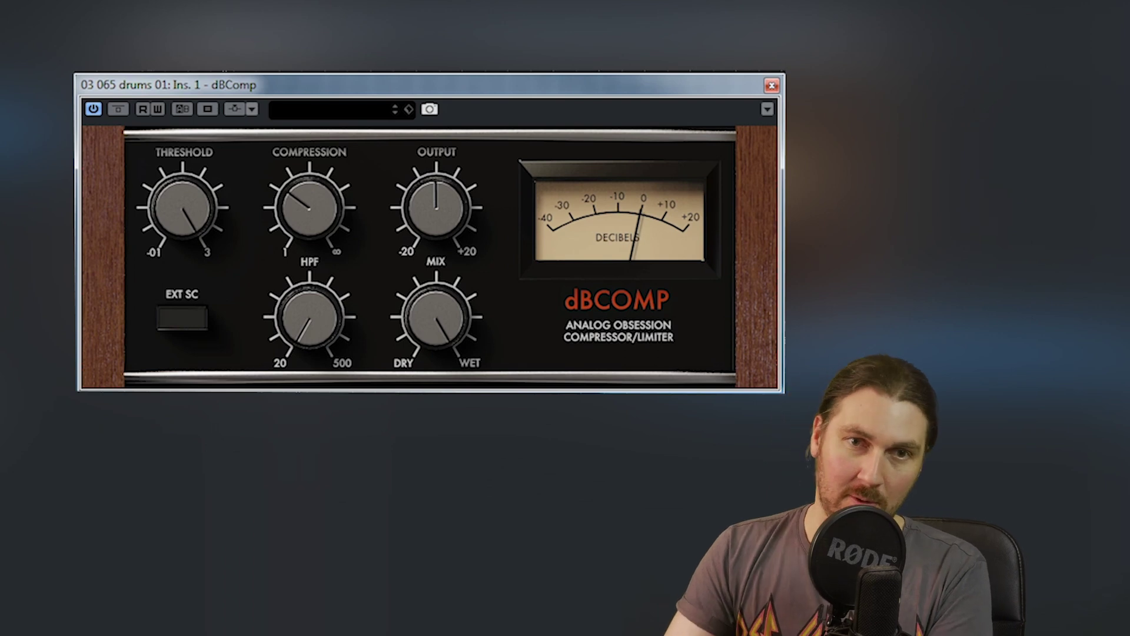
Lower the threshold on the drum loop, raise the output gain, ease the compression and raise the high-pass filter.
mouse_move(442, 339)
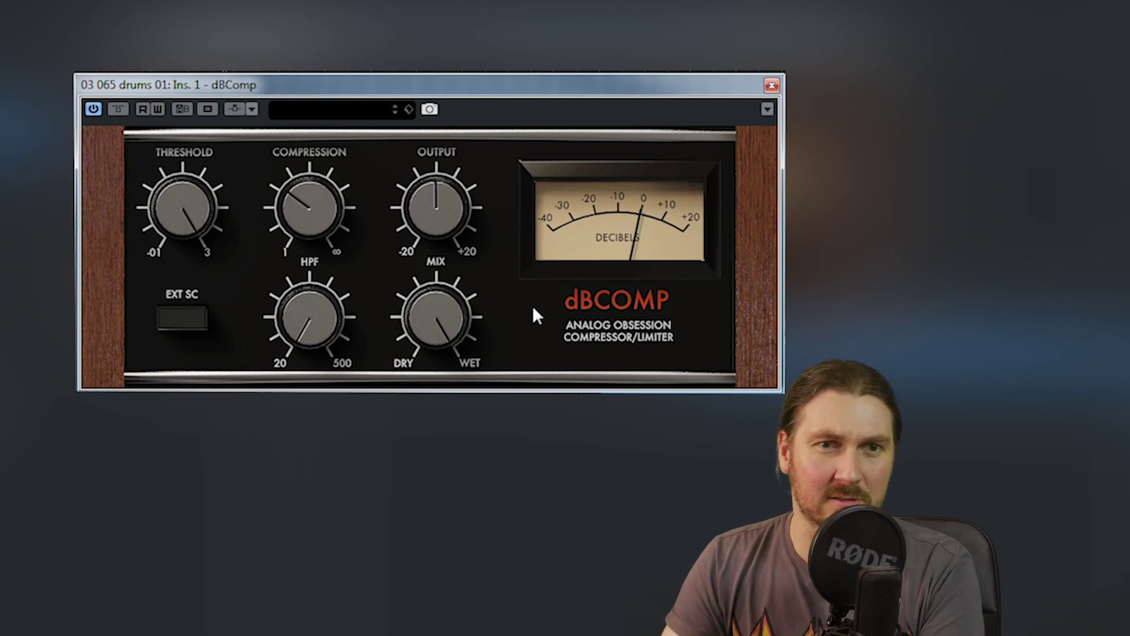
mouse_move(190, 226)
click(186, 218)
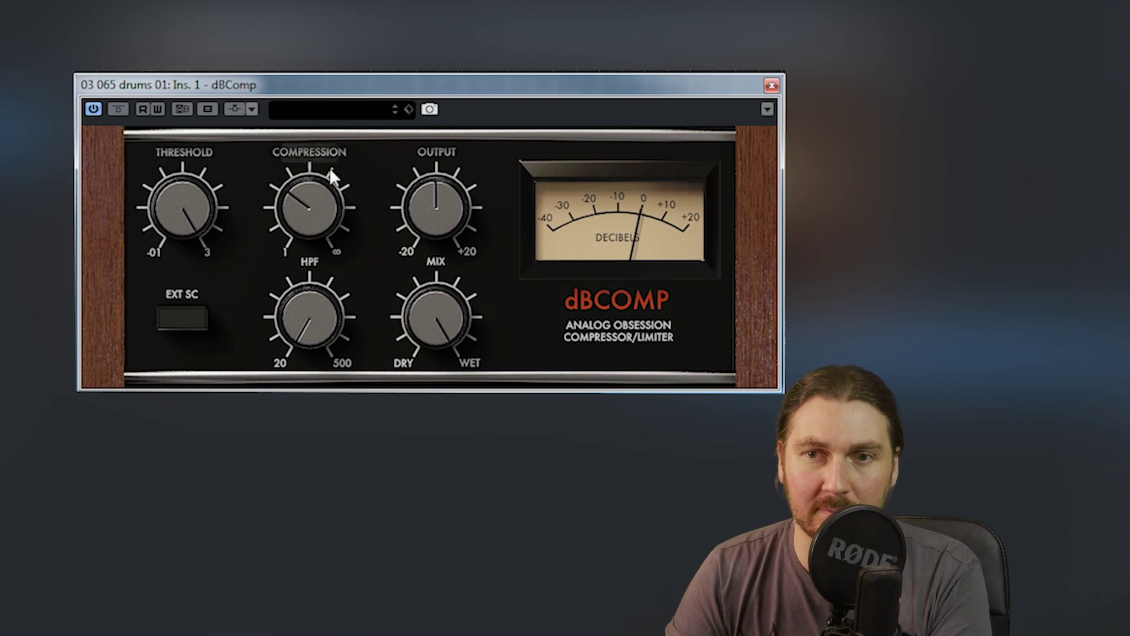
mouse_move(196, 203)
drag(215, 255, 166, 348)
drag(443, 219, 461, 186)
drag(340, 197, 337, 216)
drag(317, 309, 314, 224)
Readjust the threshold on the drum loop, raise the output gain further, and blend in some dry signal with the mix.
drag(208, 231, 189, 219)
drag(445, 197, 442, 182)
drag(206, 202, 205, 184)
drag(438, 318, 438, 339)
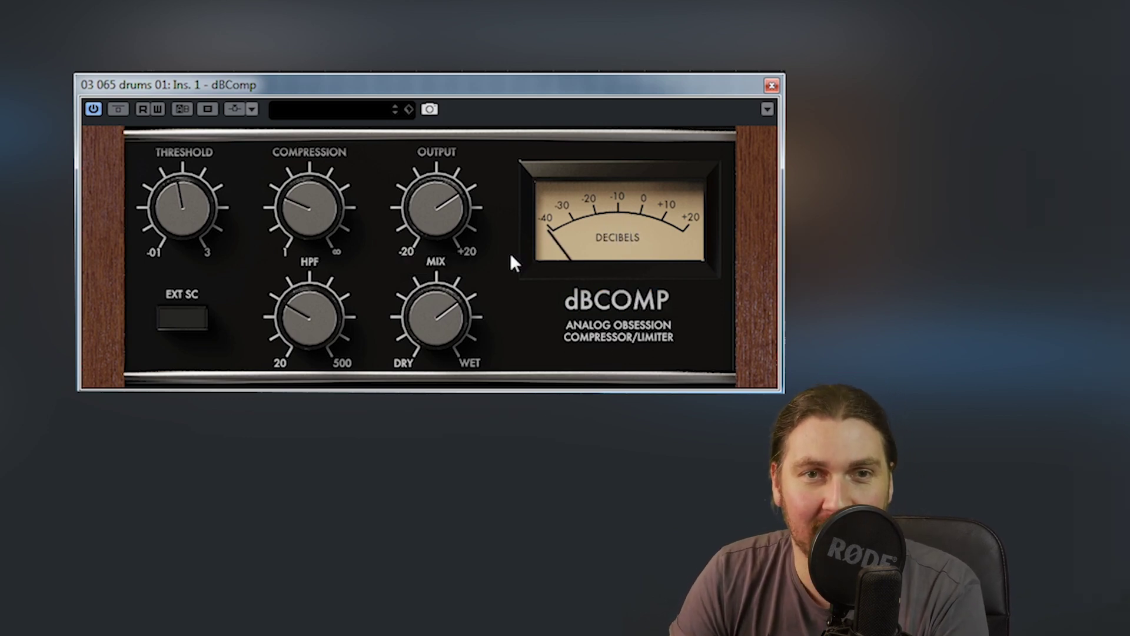
Increase the compression slightly, reduce the output gain, and nudge the threshold up while the drum loop plays.
mouse_move(321, 200)
drag(318, 206, 321, 181)
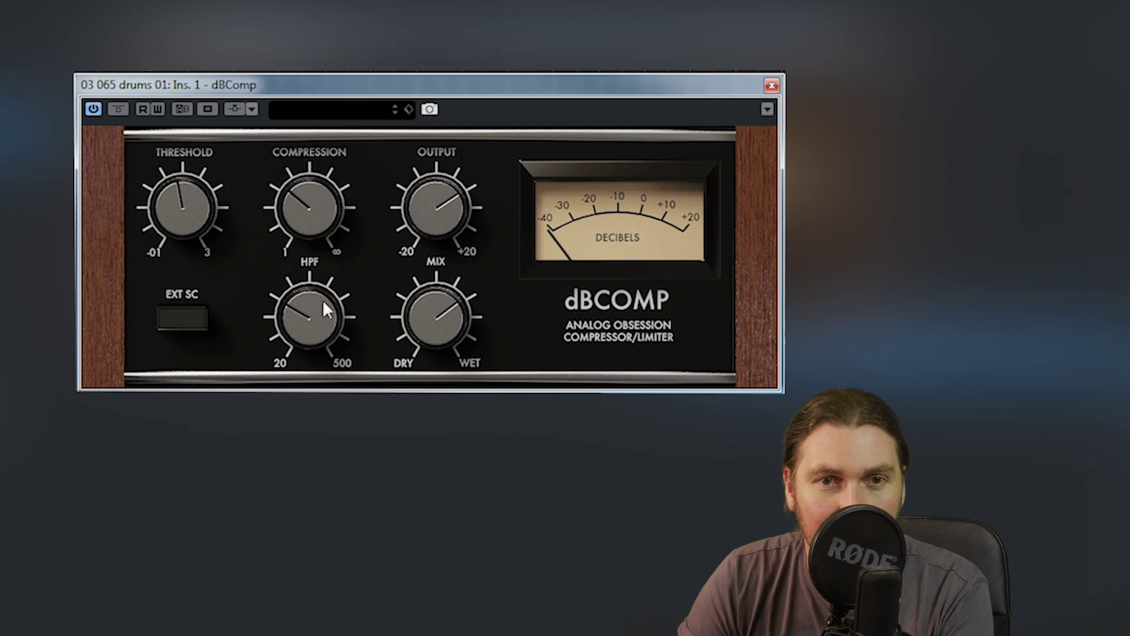
drag(437, 209, 435, 216)
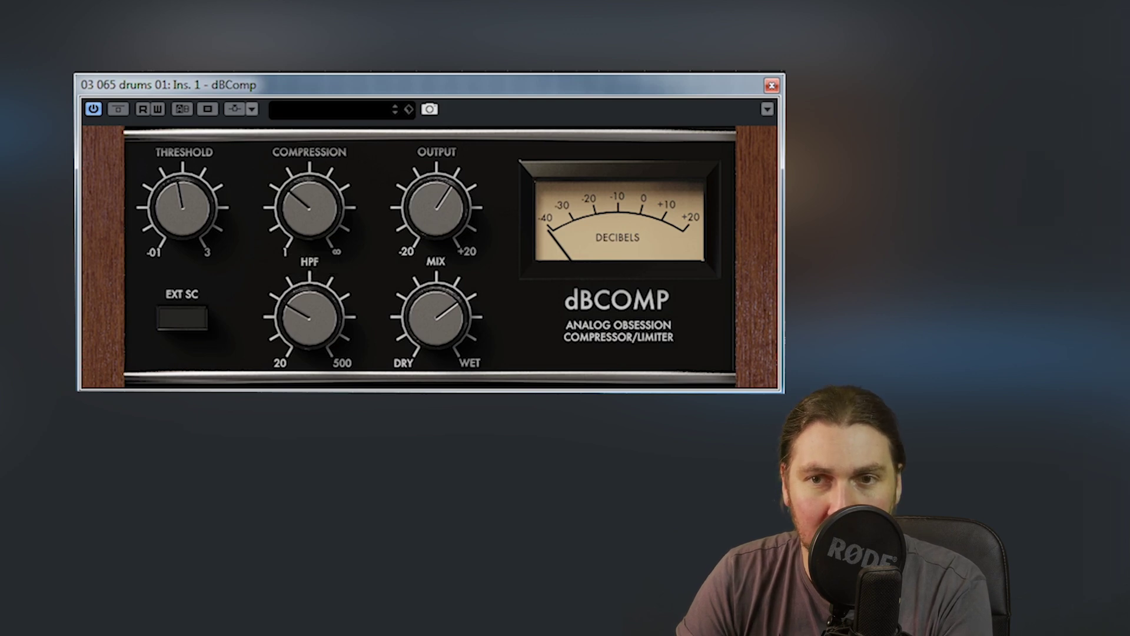
mouse_move(182, 207)
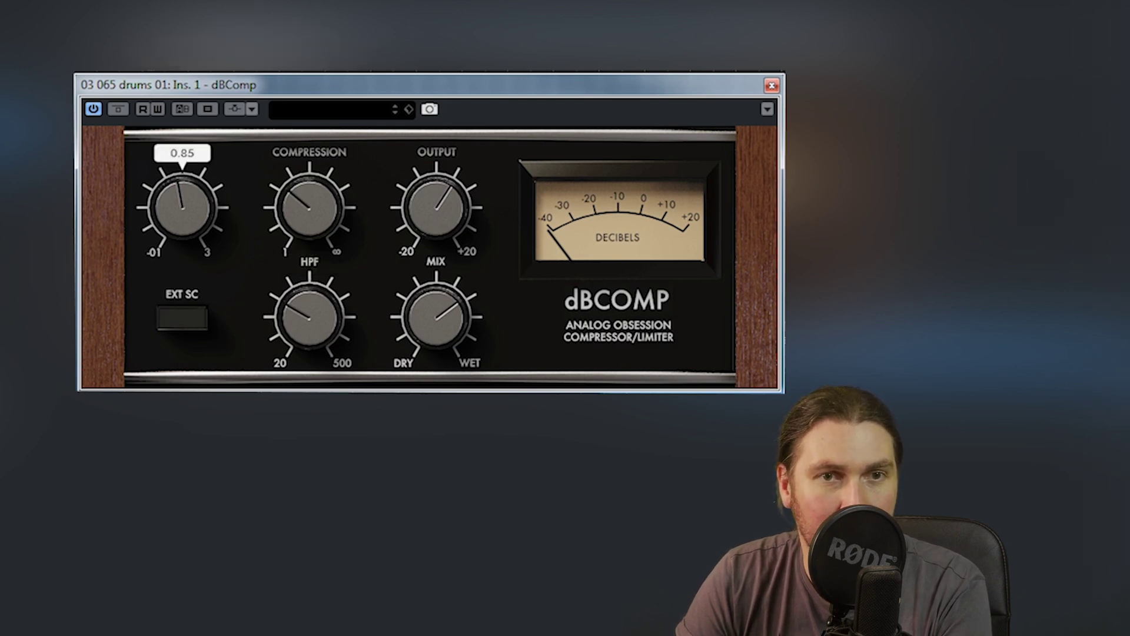
key(space)
mouse_move(145, 187)
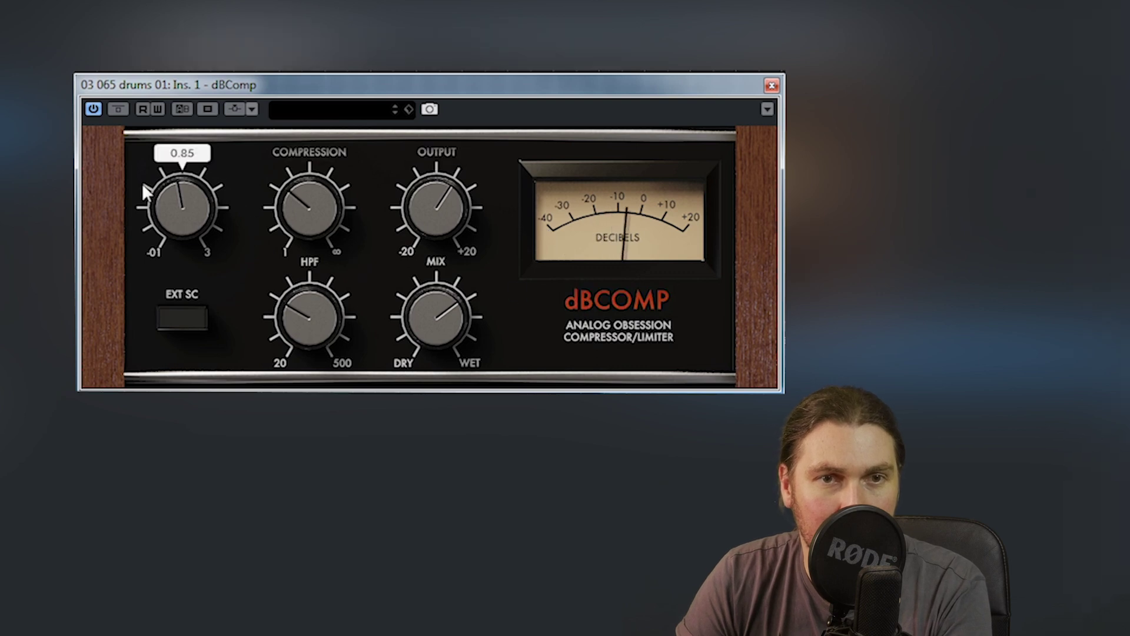
mouse_move(177, 194)
mouse_down()
mouse_move(177, 207)
mouse_move(179, 194)
mouse_up()
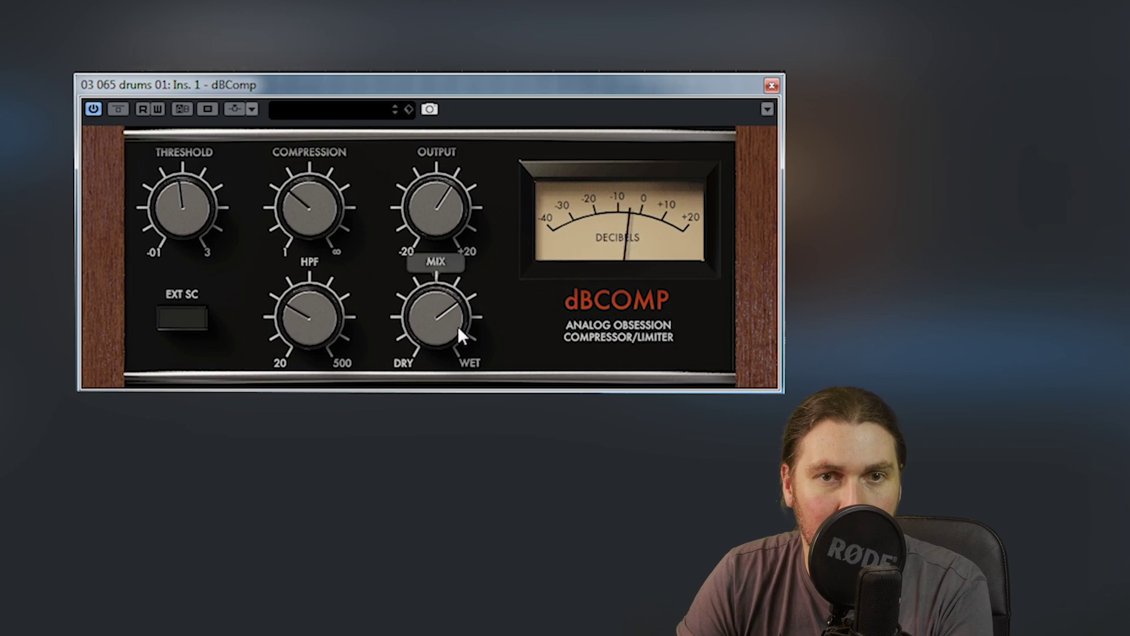
Trim the drum loop's output gain and audition the mix at 100 %.
mouse_move(427, 226)
drag(427, 225, 424, 220)
drag(433, 323, 432, 119)
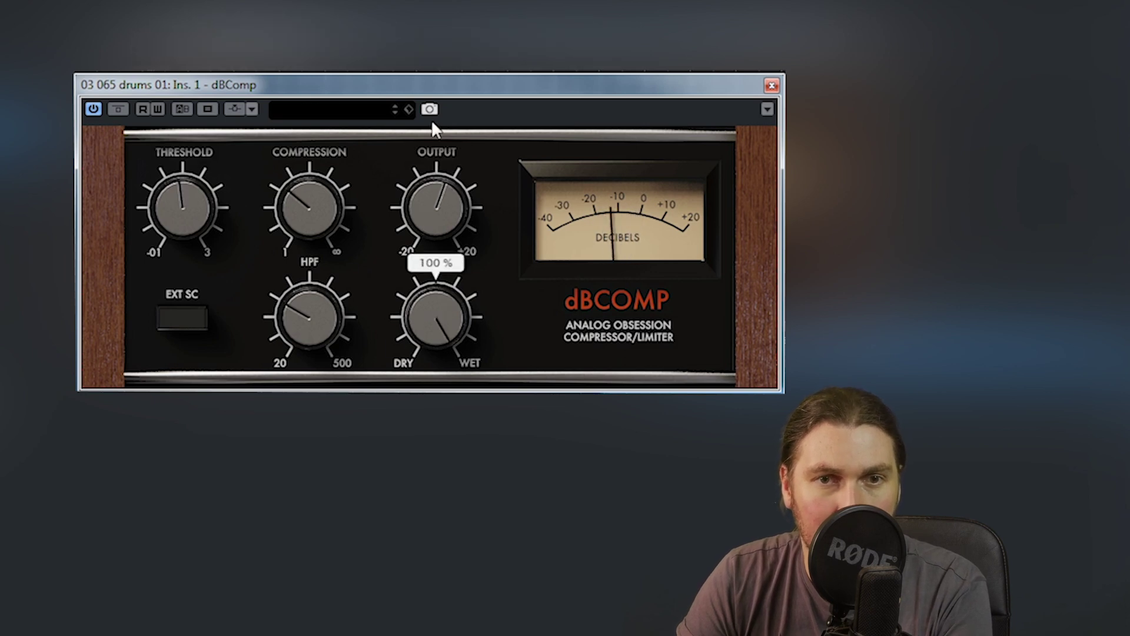
Blend the drum loop's mix back toward dry, set the high-pass filter to 186 Hz, and ease the compression.
drag(427, 310, 428, 386)
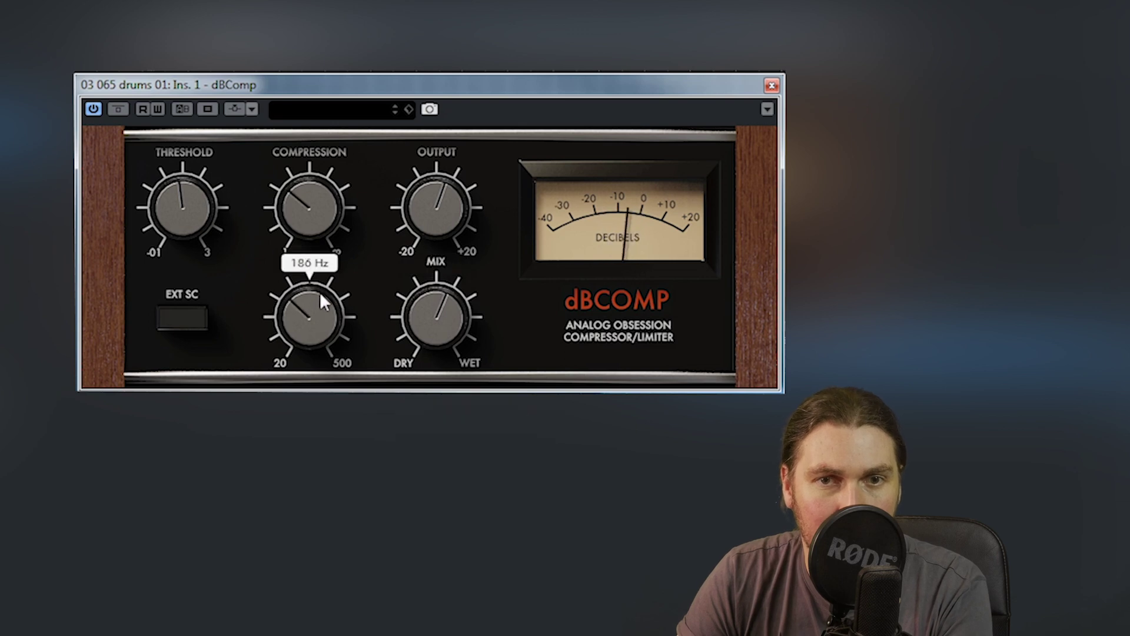
drag(319, 196, 317, 208)
key(space)
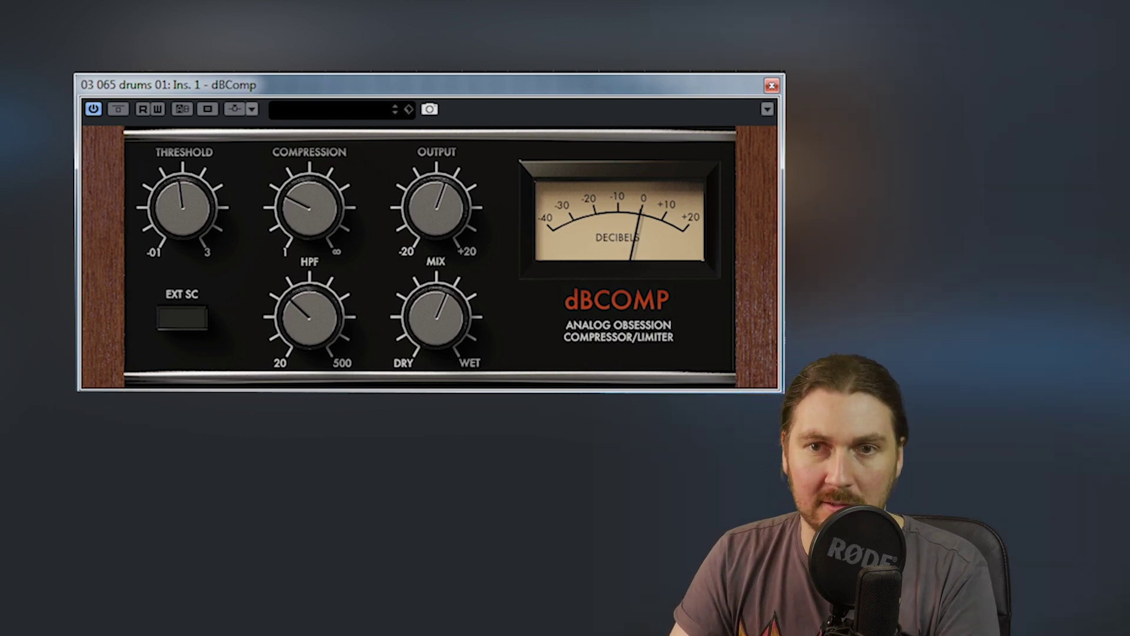
Lower the threshold to 1.45 and set the compression to 5.1 on the bass loop.
mouse_move(435, 315)
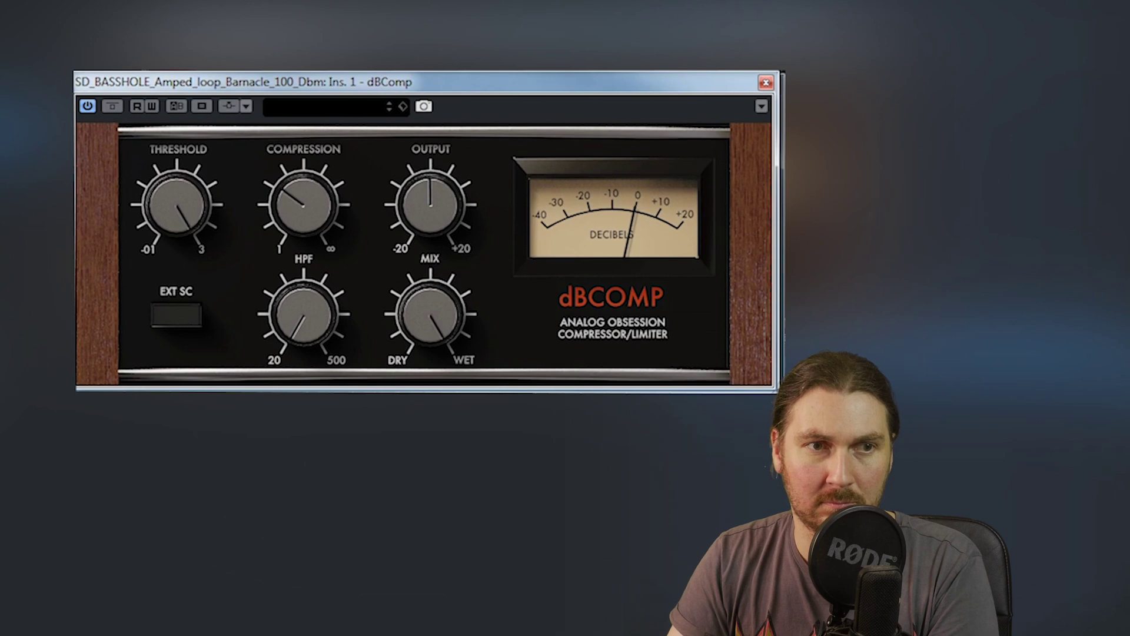
mouse_move(430, 203)
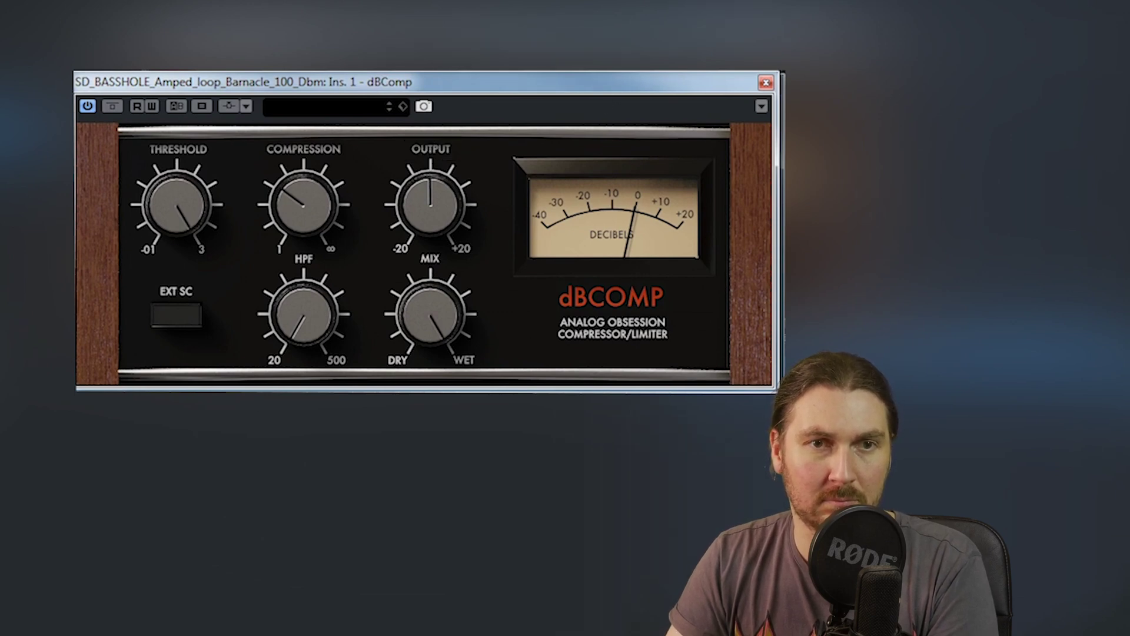
mouse_move(215, 231)
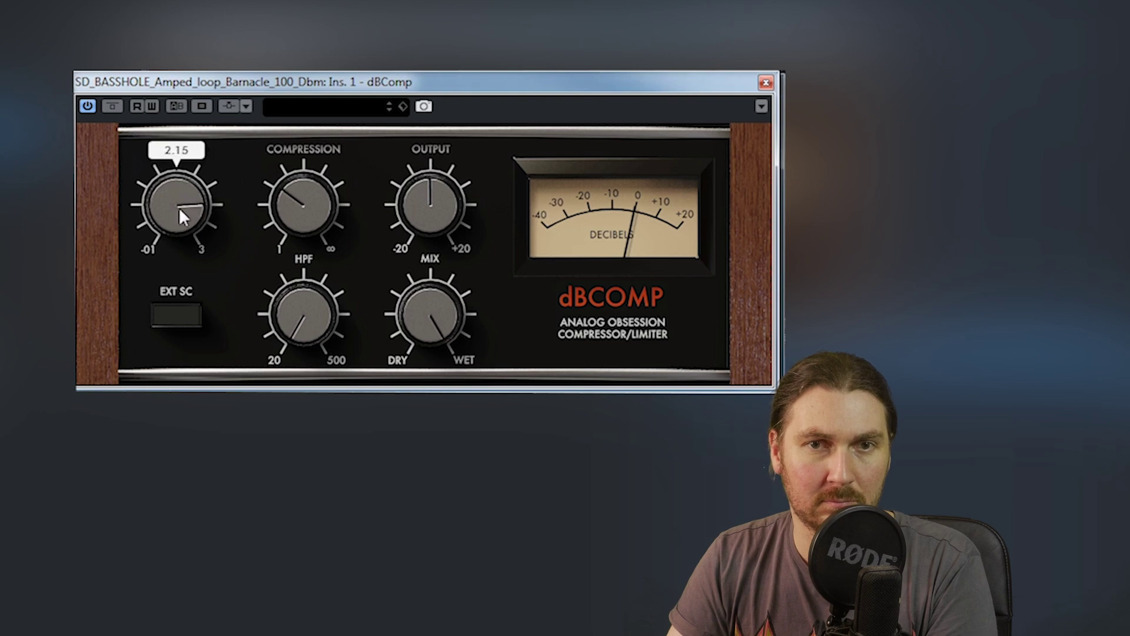
drag(175, 239, 172, 259)
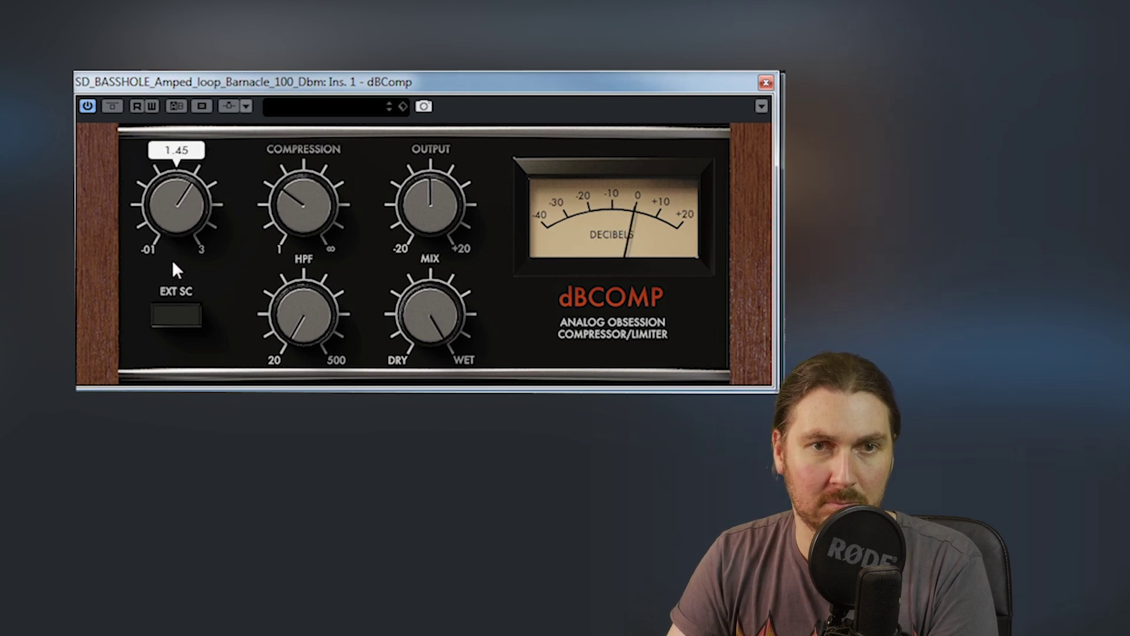
mouse_move(313, 204)
drag(314, 204, 319, 171)
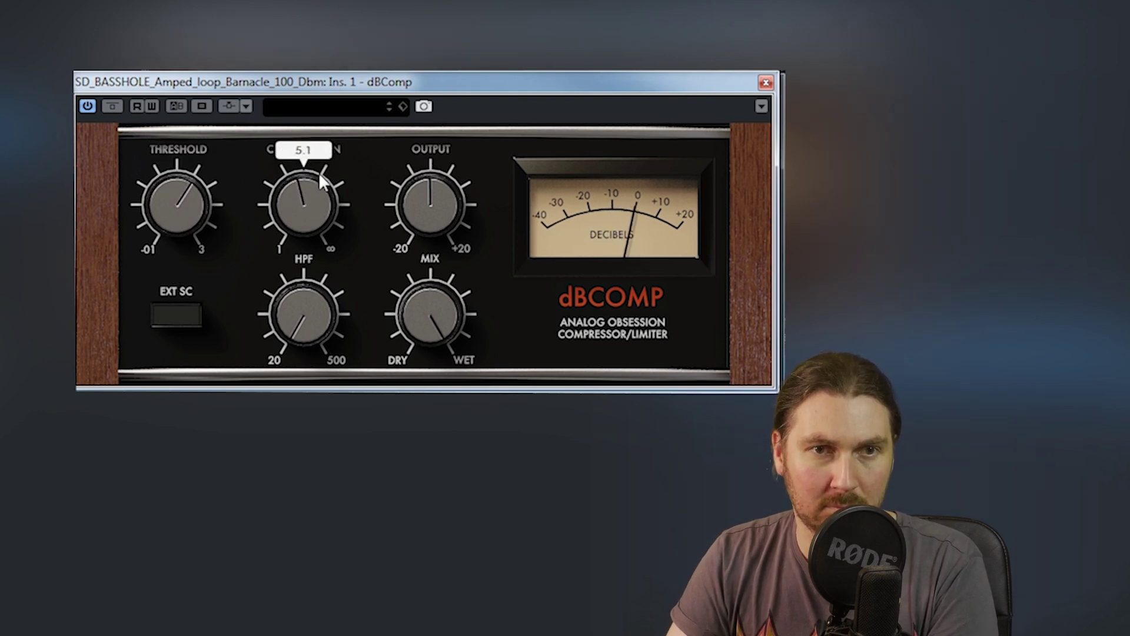
Raise the bass loop's output gain slightly and readjust the threshold to 1.33.
drag(441, 206, 440, 185)
drag(199, 215, 205, 204)
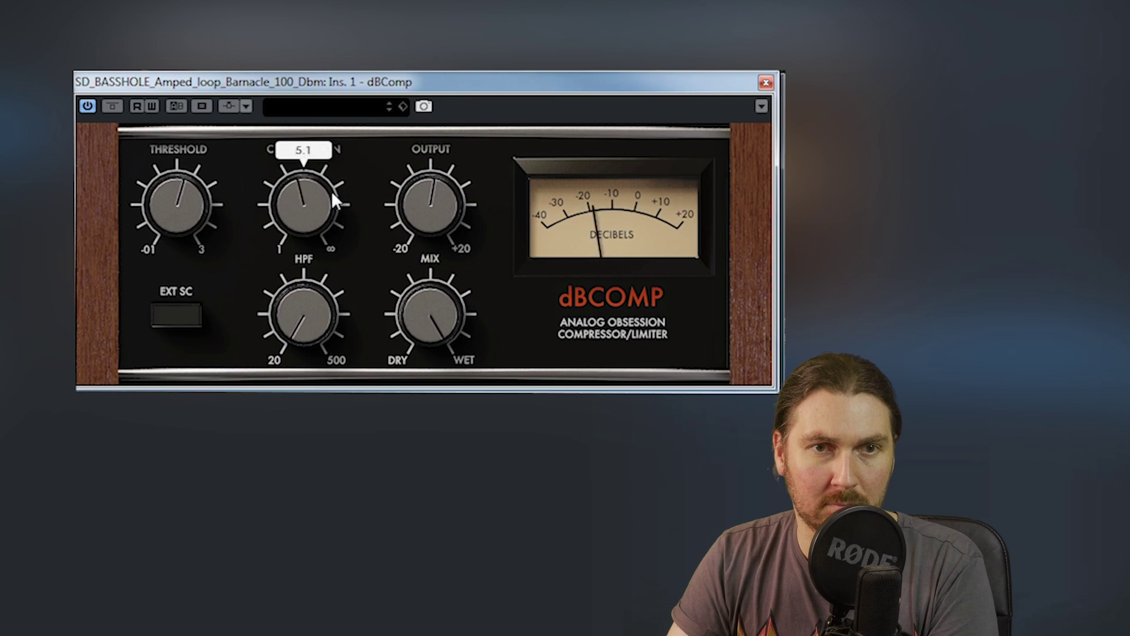
drag(170, 202, 178, 186)
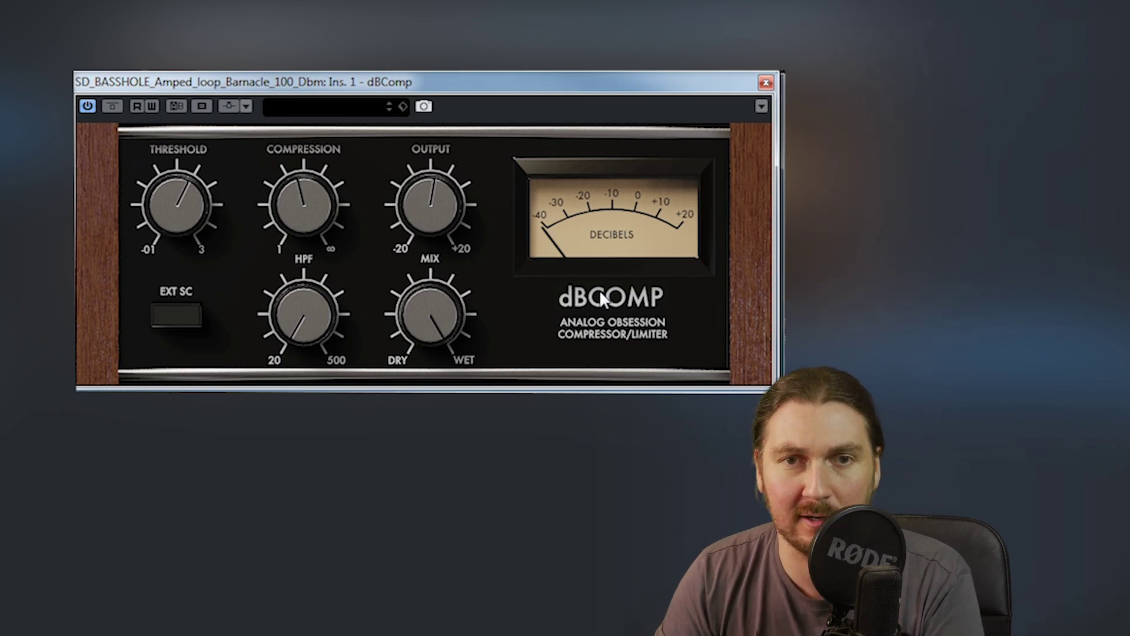
Nudge the bass loop's compression up and compare the processed sound with the bypassed one.
key(space)
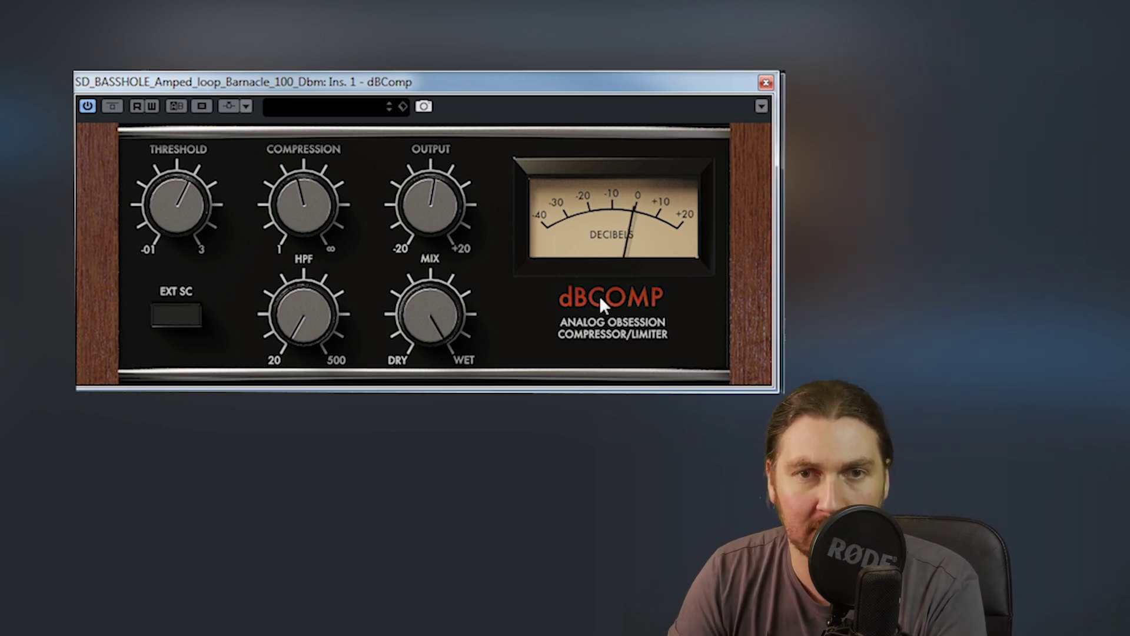
mouse_move(192, 186)
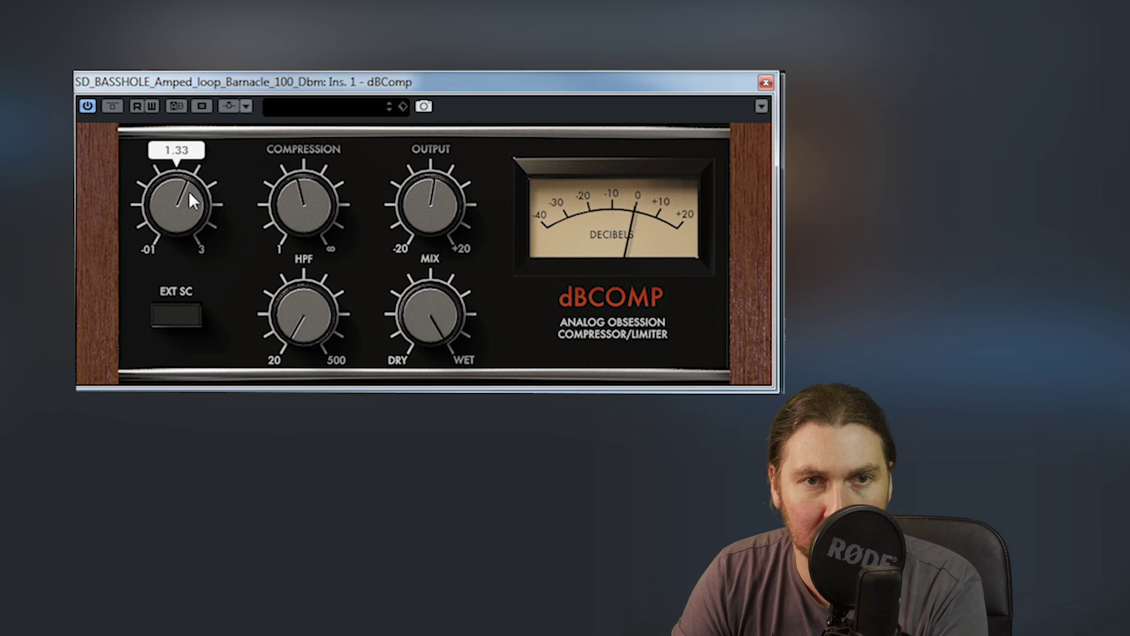
mouse_move(289, 206)
drag(289, 206, 287, 199)
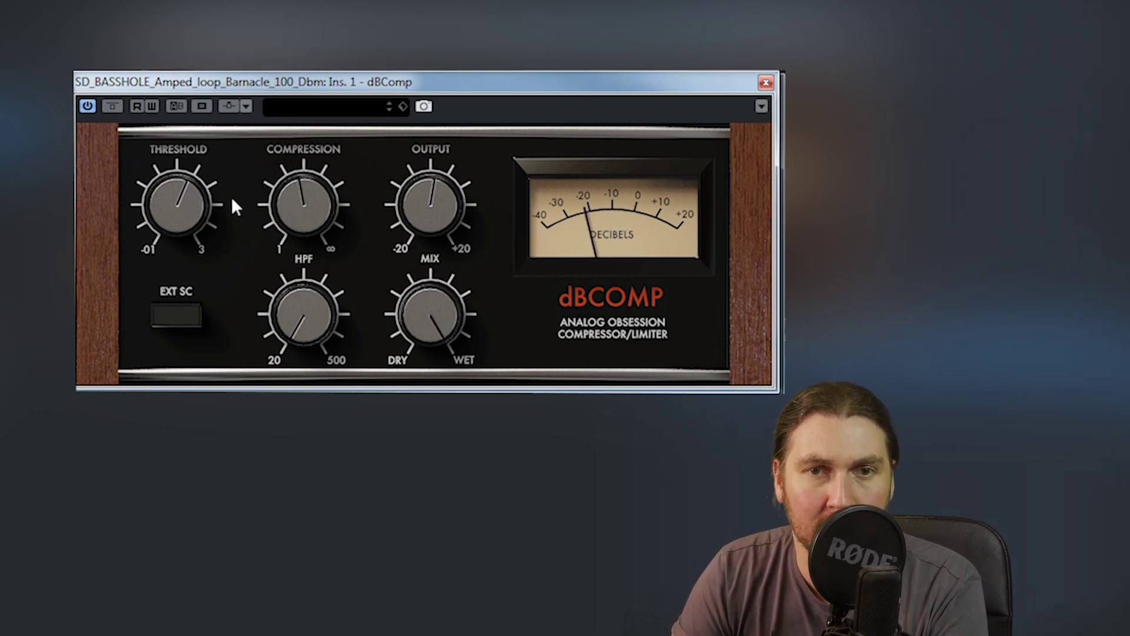
click(606, 291)
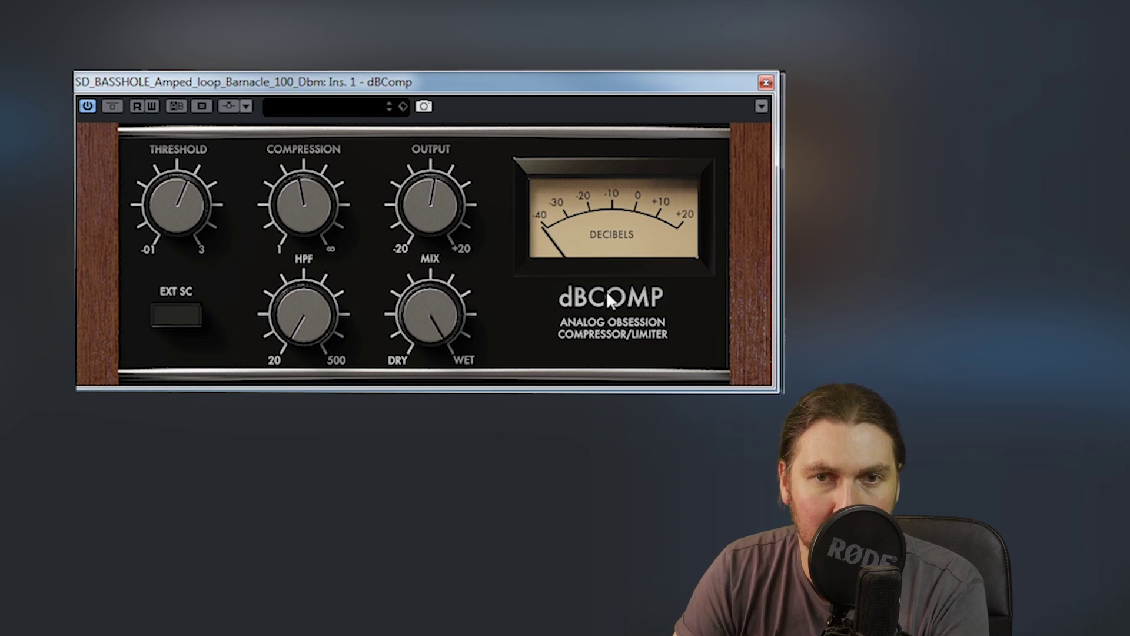
click(608, 296)
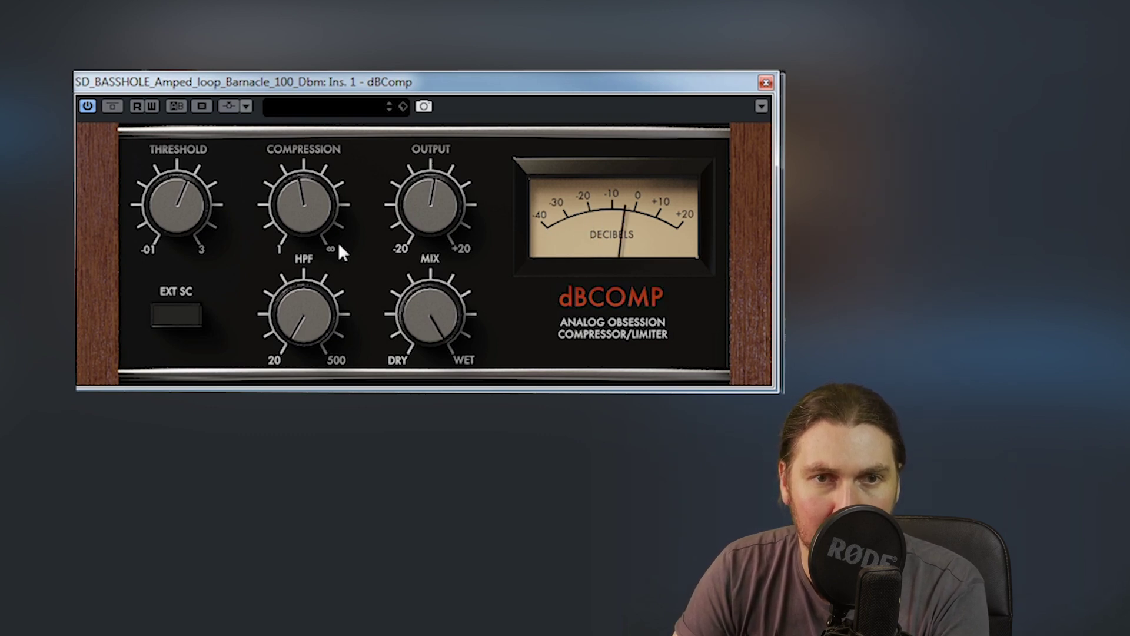
Audition the bass loop with the mix turned toward dry and reset it to fully wet.
mouse_move(309, 215)
mouse_move(185, 210)
drag(444, 315, 429, 370)
double_click(422, 327)
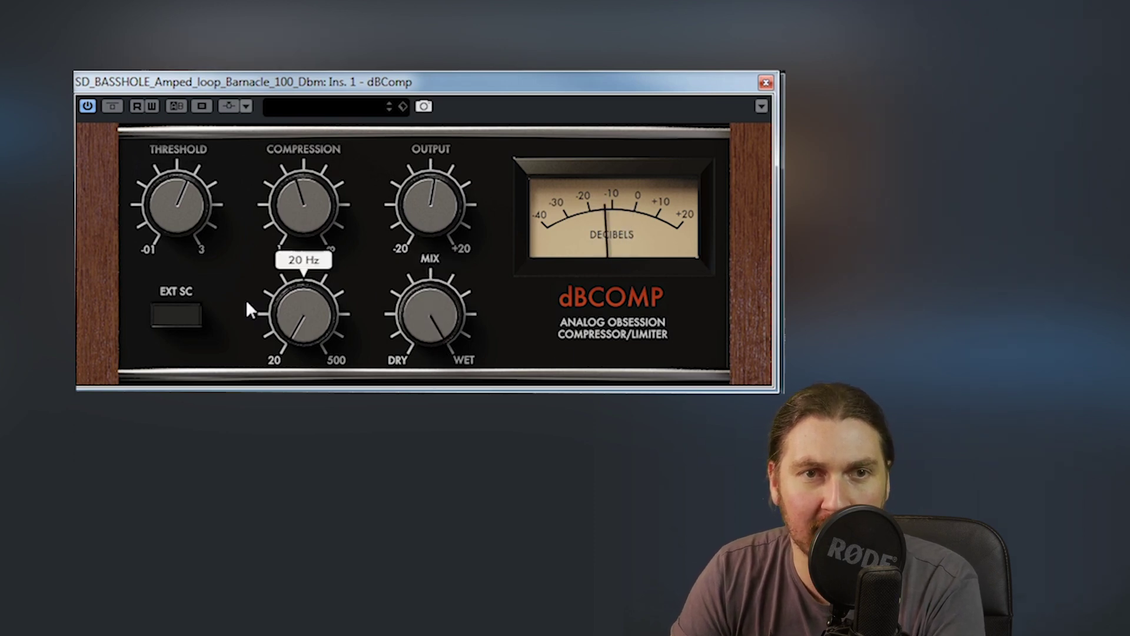
Lower the bass loop's threshold to 0.86 and raise the compression to 13.1.
mouse_move(198, 207)
drag(198, 209, 186, 240)
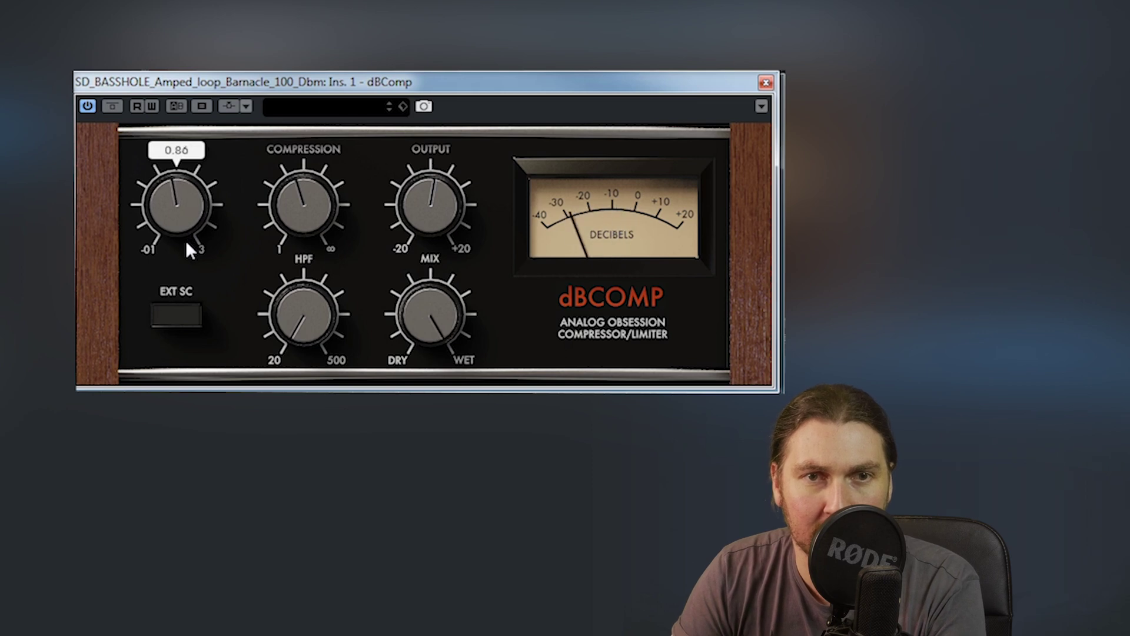
mouse_move(293, 181)
drag(293, 180, 295, 150)
Raise the bass loop's output gain to 4.8 dB, engage the high-pass filter slightly, and nudge the threshold up.
drag(445, 208, 457, 228)
drag(327, 273, 330, 265)
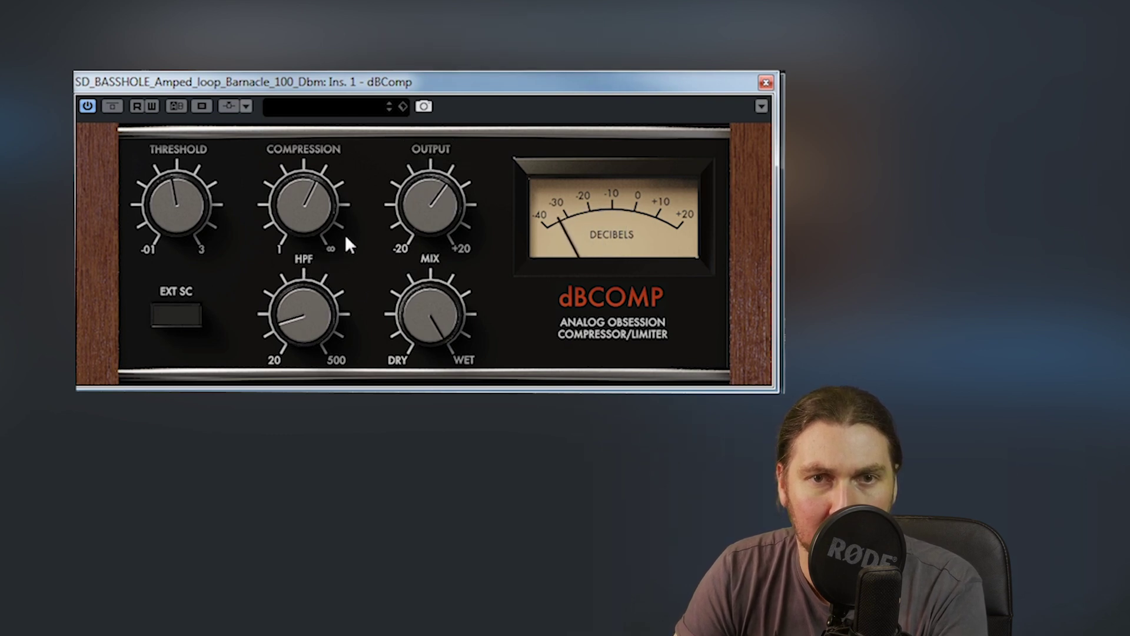
mouse_move(203, 158)
mouse_down()
mouse_move(192, 183)
mouse_move(188, 165)
mouse_up()
mouse_move(452, 288)
mouse_move(426, 235)
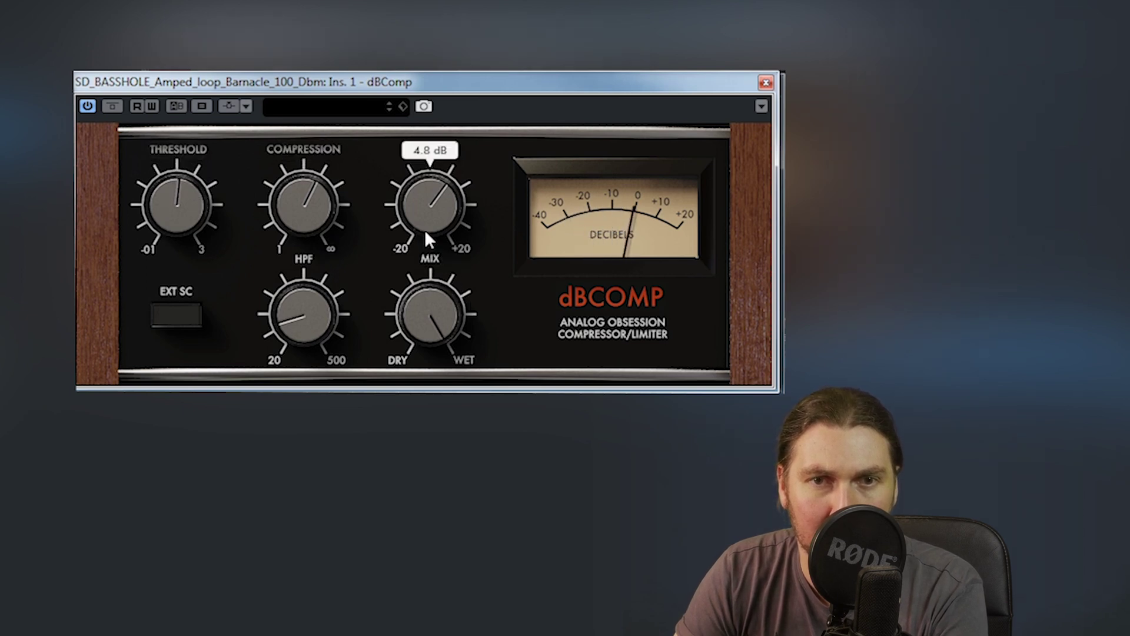
Blend some dry signal into the bass loop with the mix and compare it with the bypassed sound.
drag(440, 295, 412, 415)
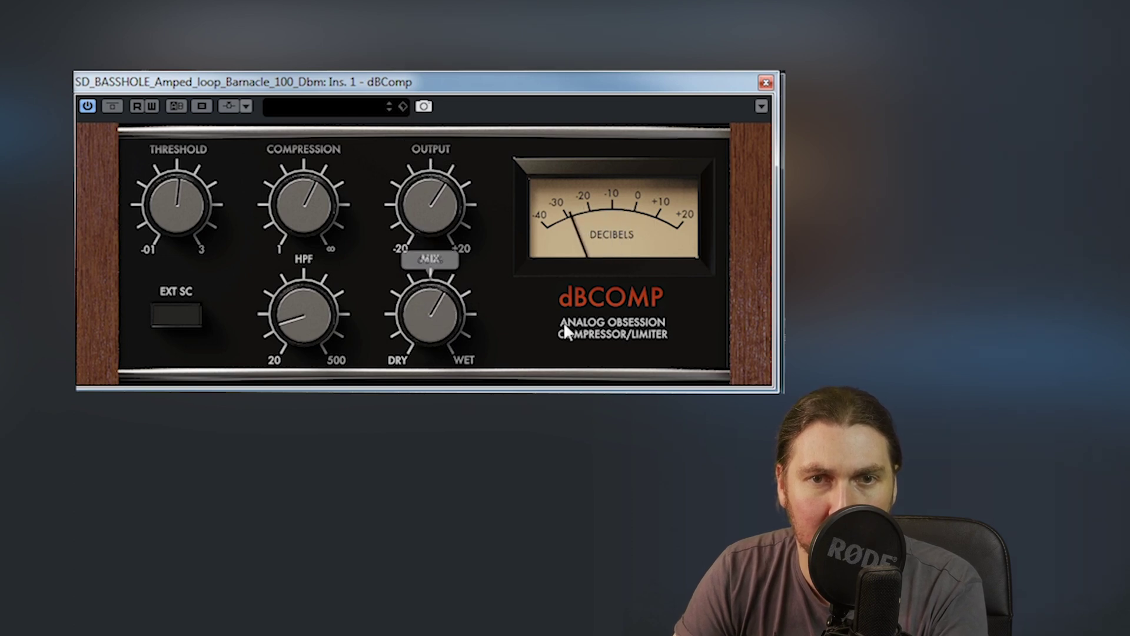
click(596, 298)
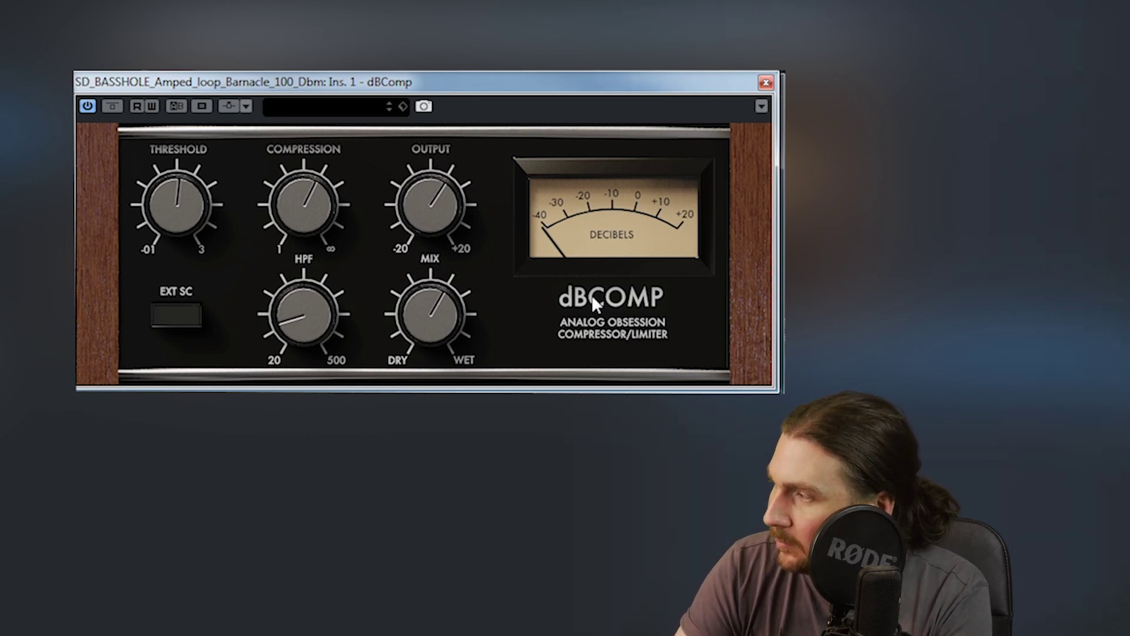
click(594, 300)
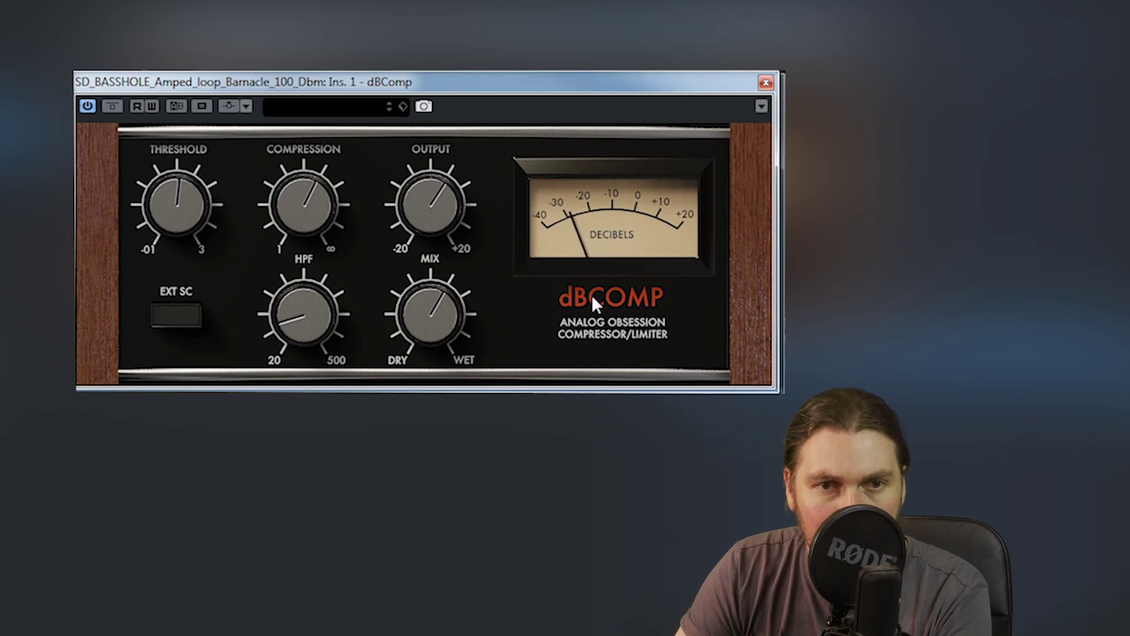
Set the bass loop's high-pass filter to 132 Hz and compare the result with the bypassed sound.
scroll(320, 285, up, 3)
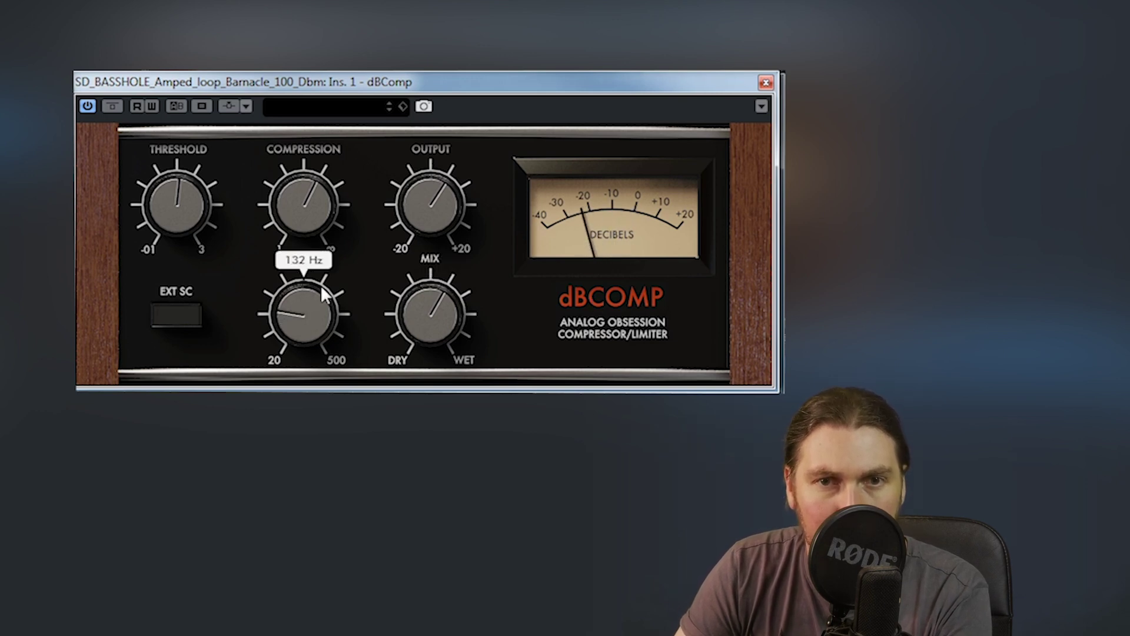
click(575, 296)
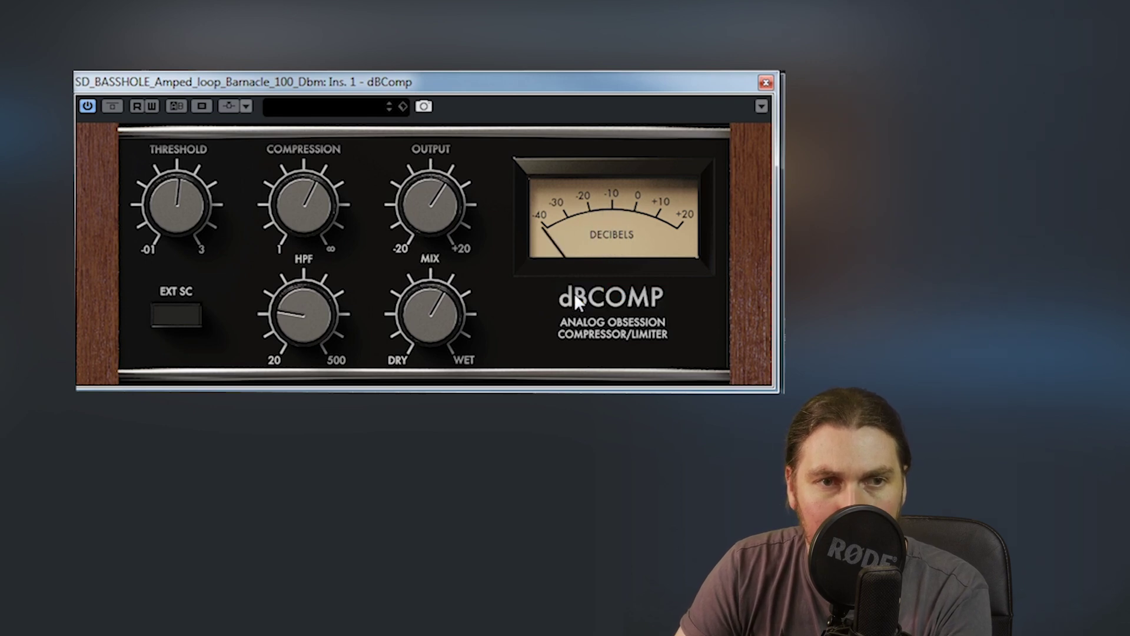
click(574, 292)
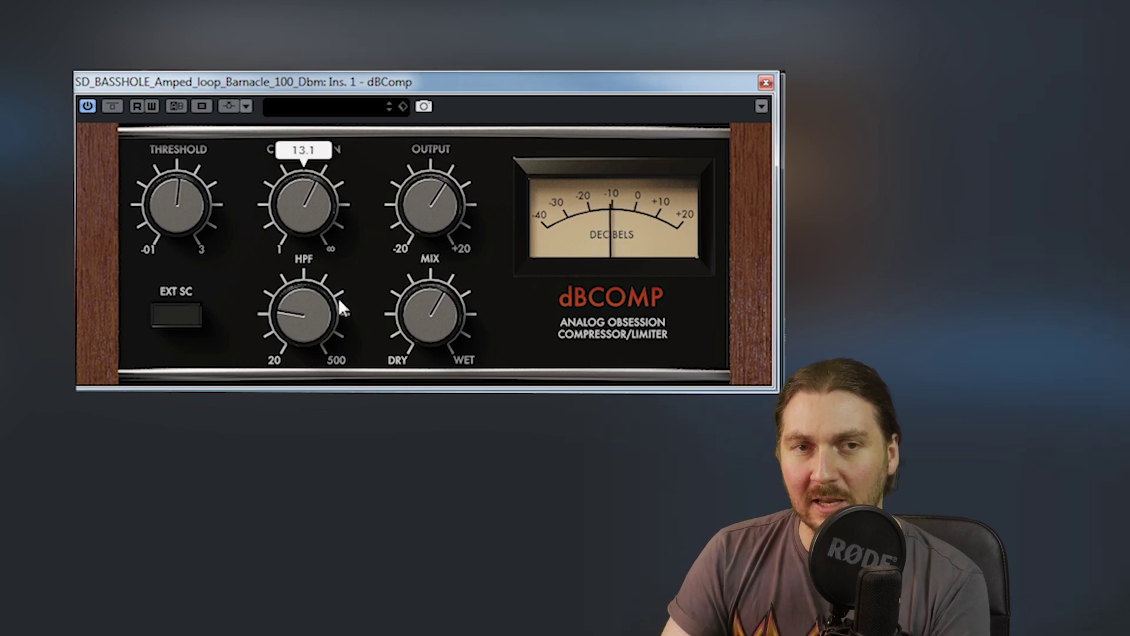
Return the bass loop's high-pass filter to 20 Hz and the mix to fully wet, with less compression and a lower threshold.
mouse_move(308, 307)
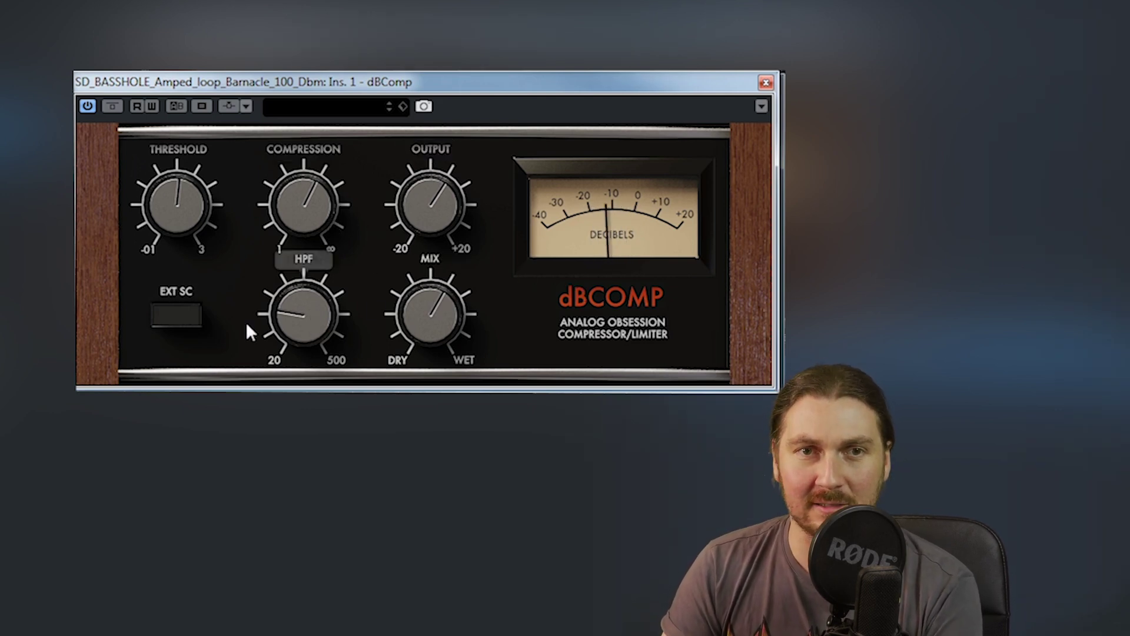
mouse_move(283, 170)
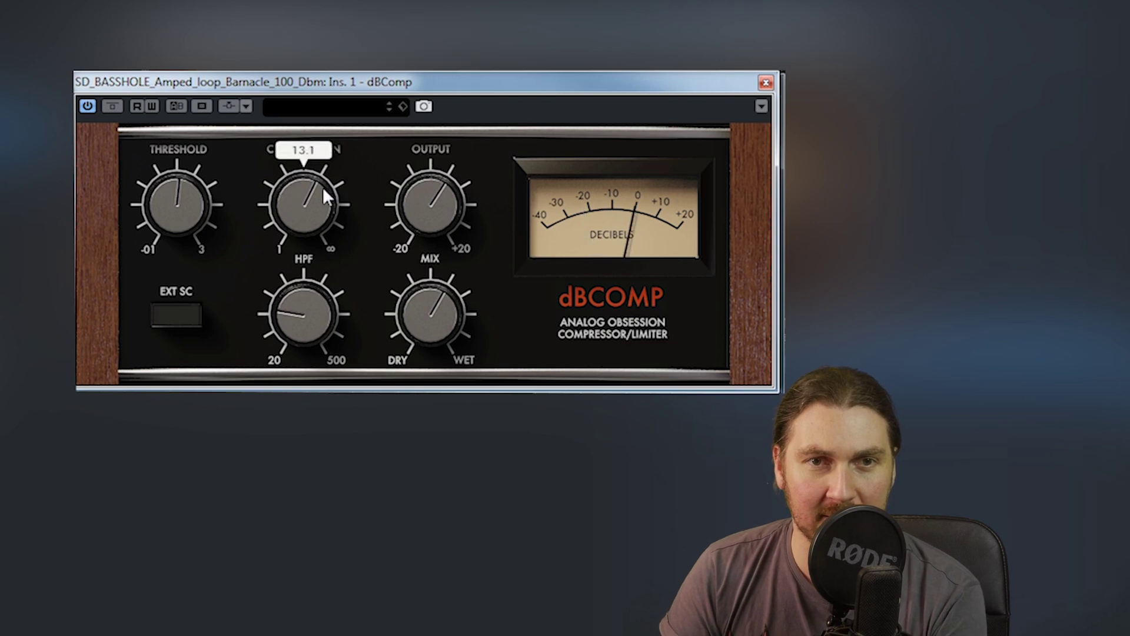
drag(306, 195, 316, 341)
drag(436, 336, 462, 303)
drag(196, 206, 195, 223)
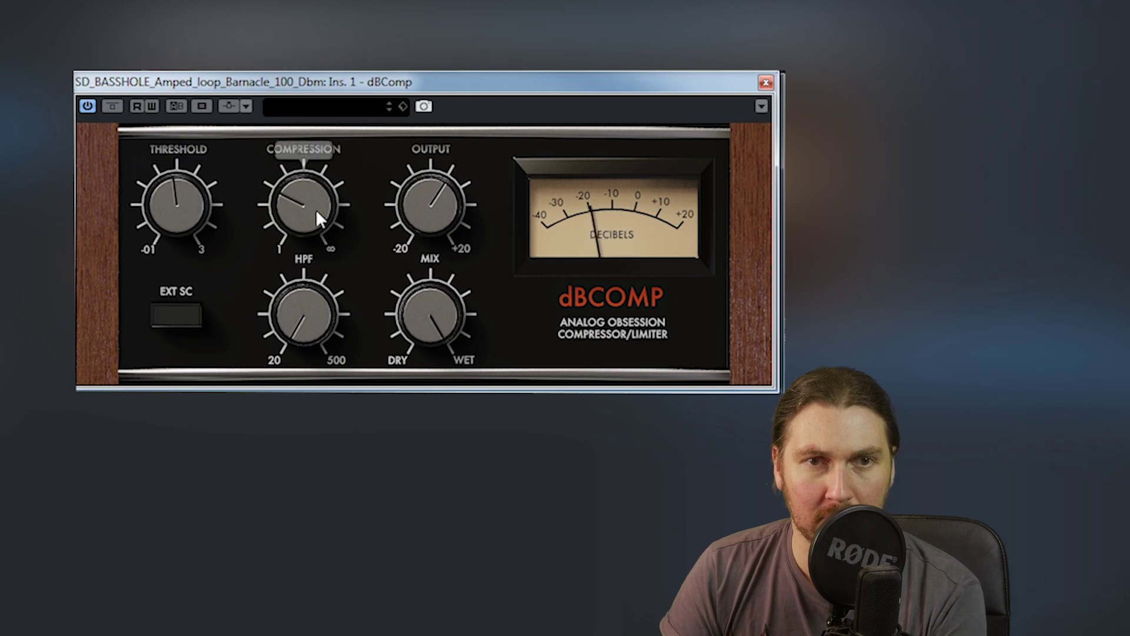
Raise the bass loop's threshold, trim the output gain to 2.3 dB, and check against the bypassed sound.
mouse_move(315, 212)
drag(207, 184, 206, 174)
mouse_move(417, 221)
drag(417, 221, 413, 219)
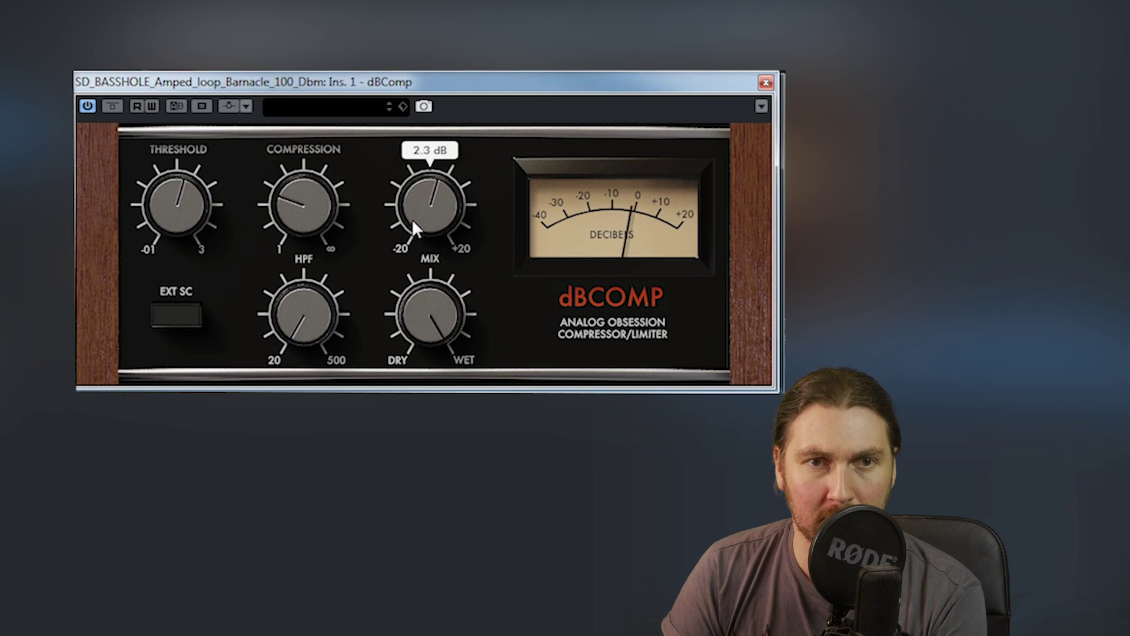
click(582, 294)
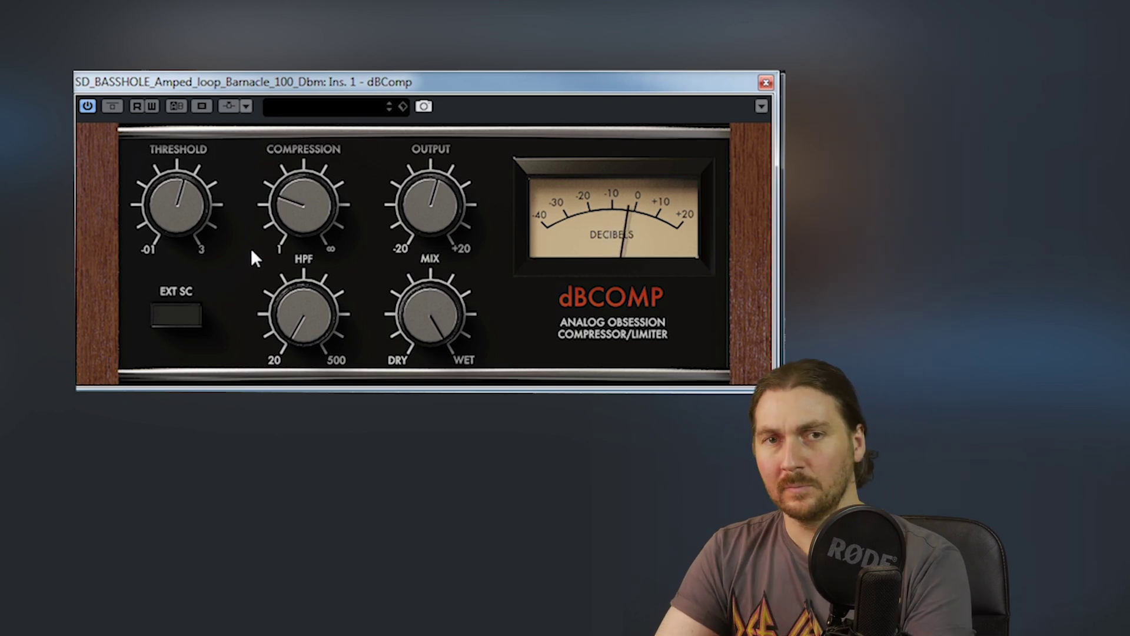
Close the bass and drum loop compressors, and open the dBComp on the SD_AXE_electric_missingyou_120_G guitar track for playback.
mouse_move(430, 203)
click(766, 83)
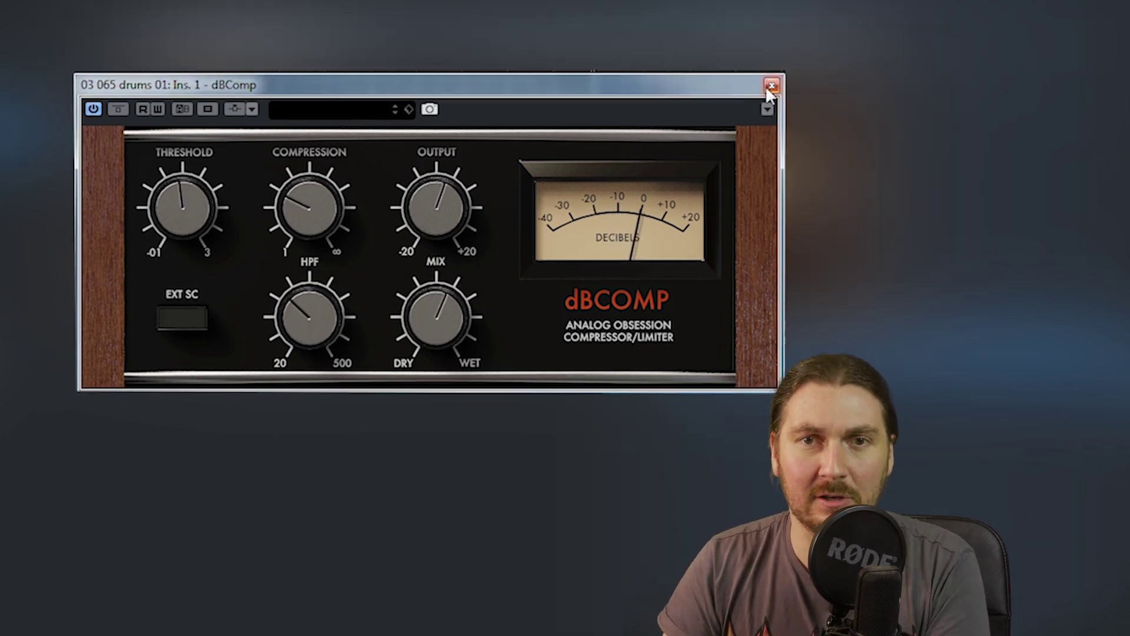
click(772, 85)
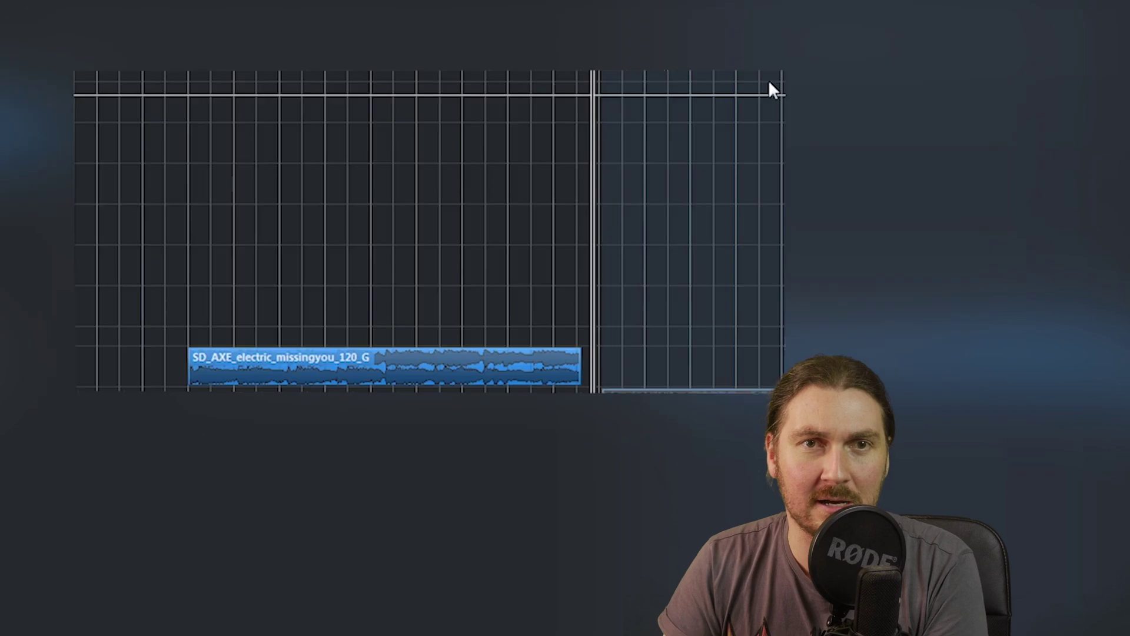
key(space)
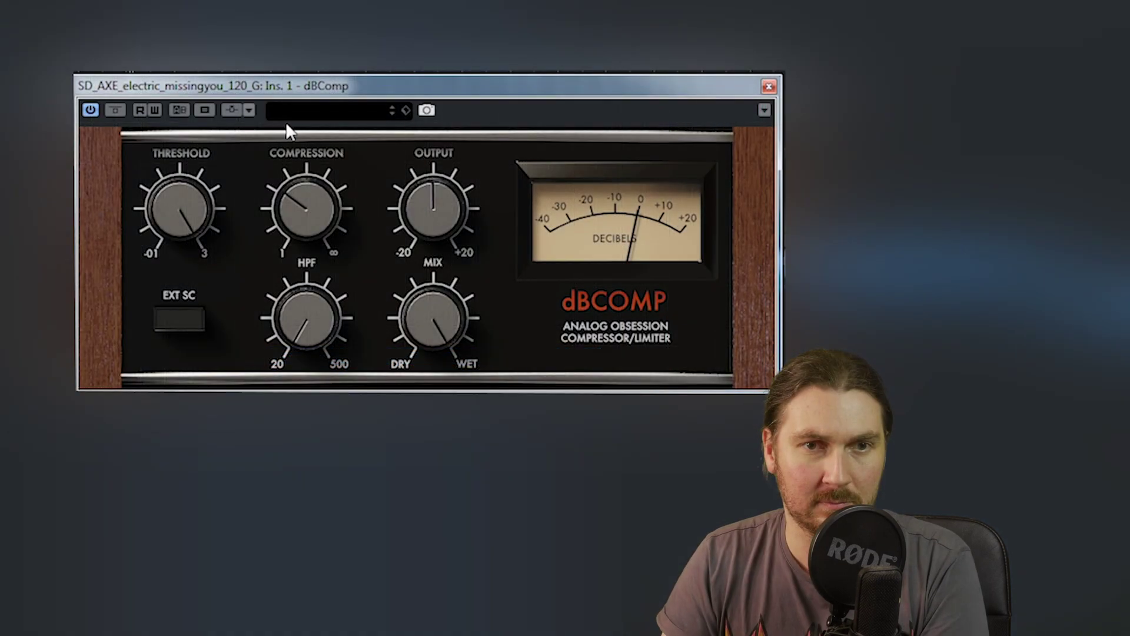
Reposition the compressor window and lower the guitar loop's threshold to slightly above the middle of its range.
drag(238, 90, 235, 83)
mouse_move(206, 221)
mouse_move(206, 192)
drag(205, 191, 200, 194)
drag(175, 265, 176, 294)
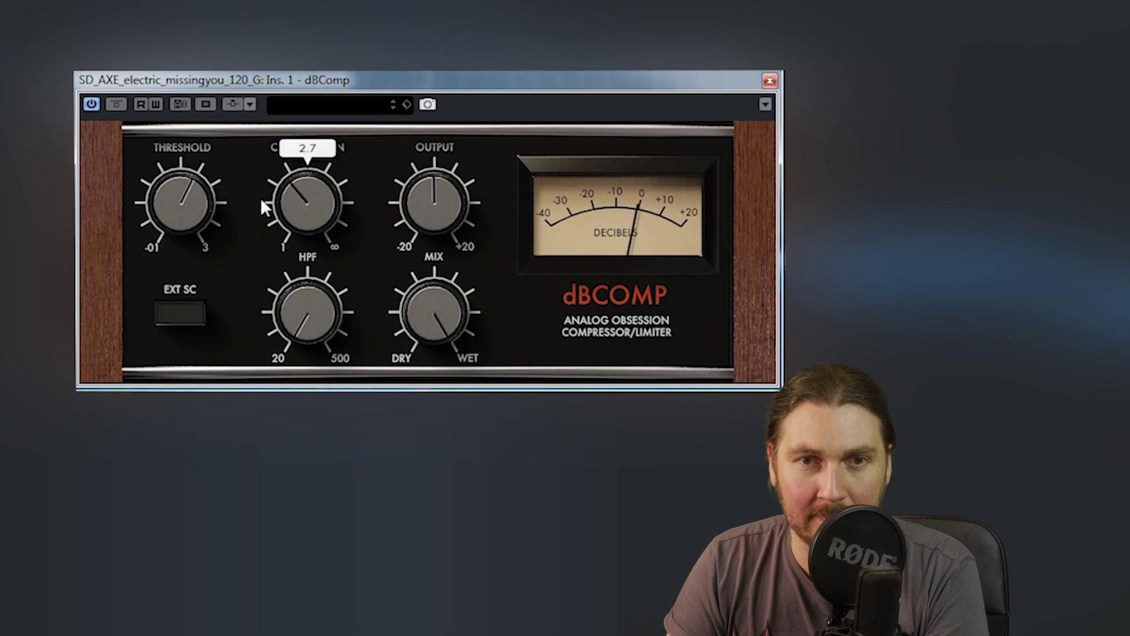
Raise the guitar loop's compression and output gain, and compare the result with the bypassed sound.
drag(422, 192, 420, 178)
drag(315, 213, 314, 171)
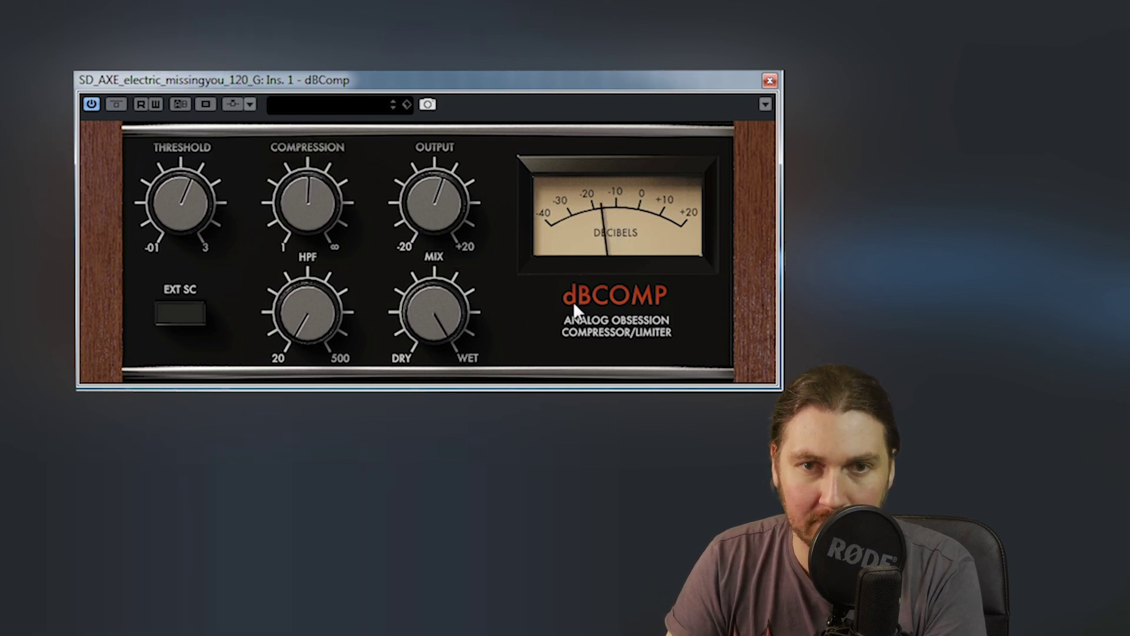
drag(408, 198, 408, 193)
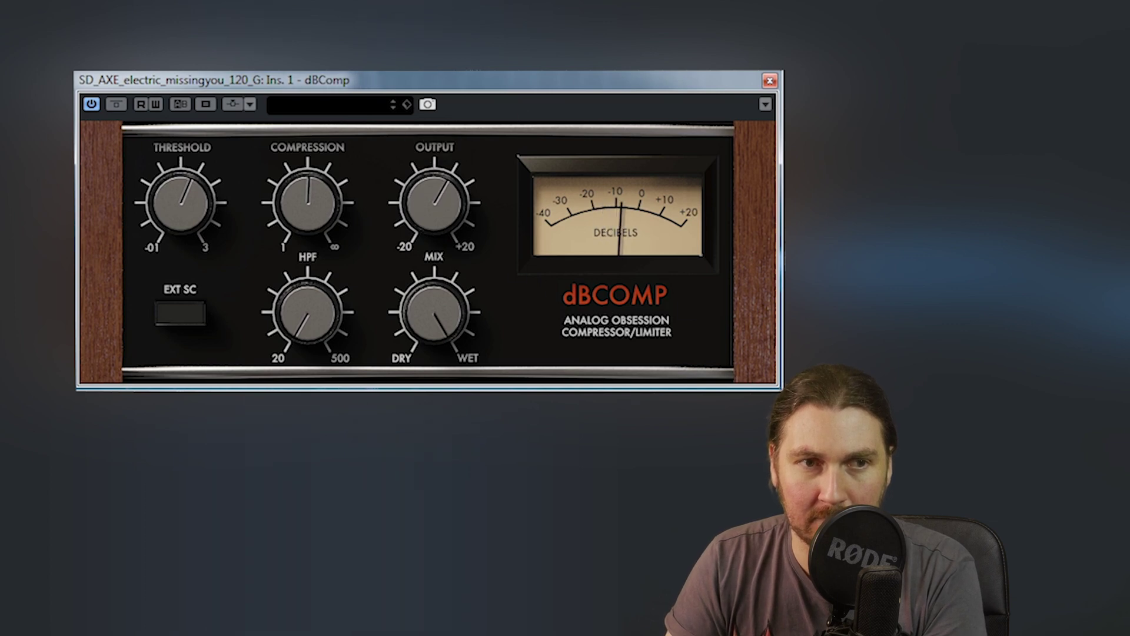
click(591, 295)
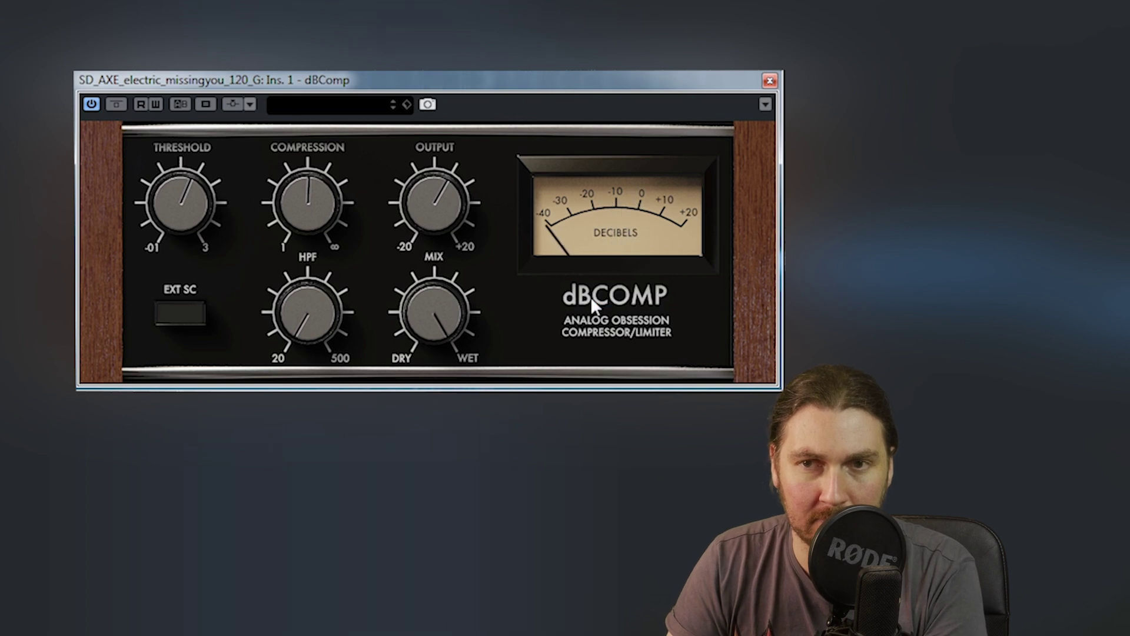
click(591, 296)
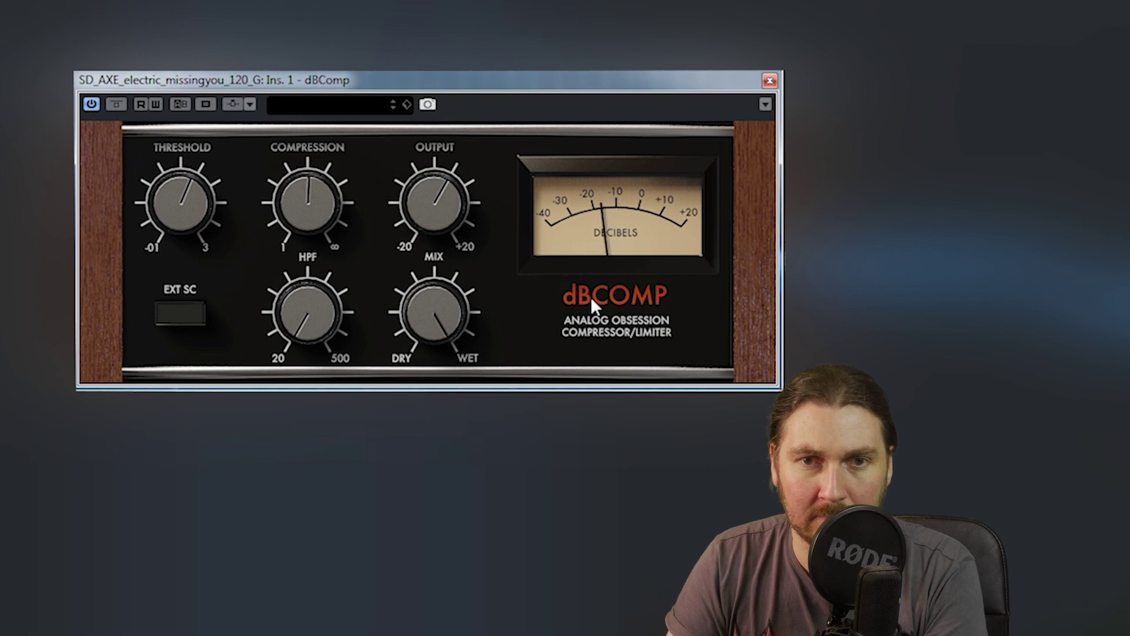
Bypass and re-enable the guitar loop's compressor to compare the processed and unprocessed sound.
click(591, 296)
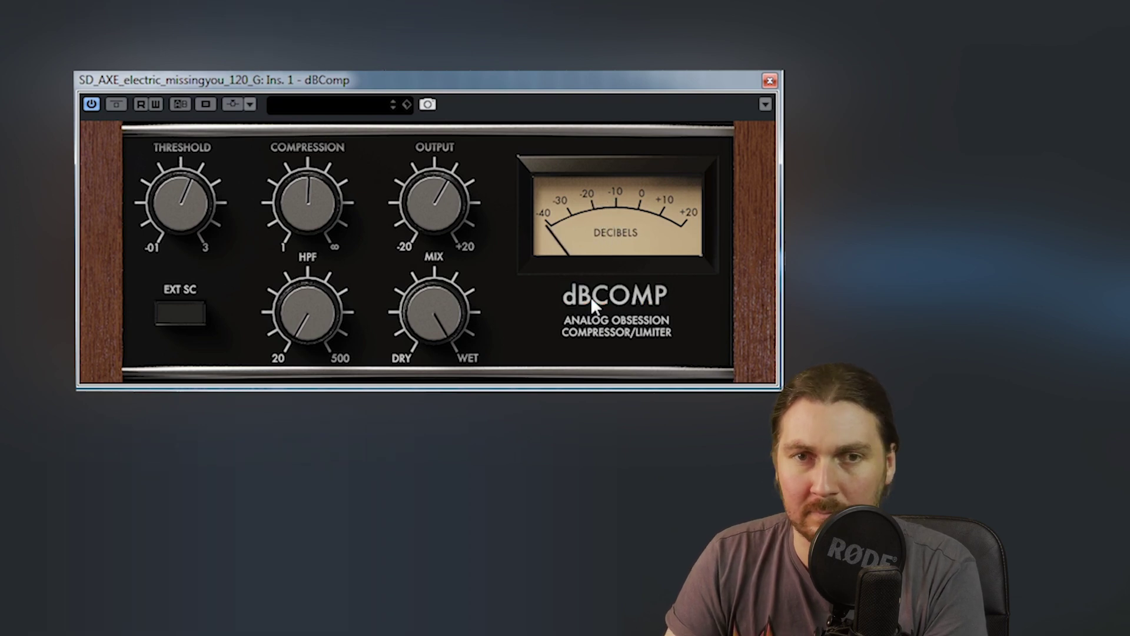
click(591, 296)
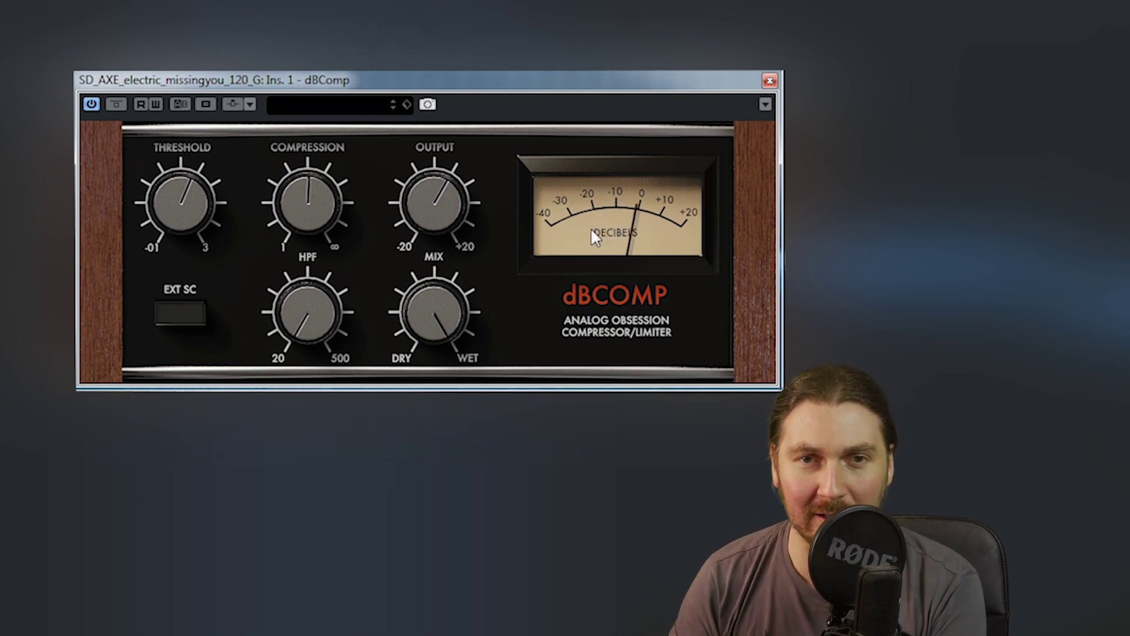
mouse_move(457, 199)
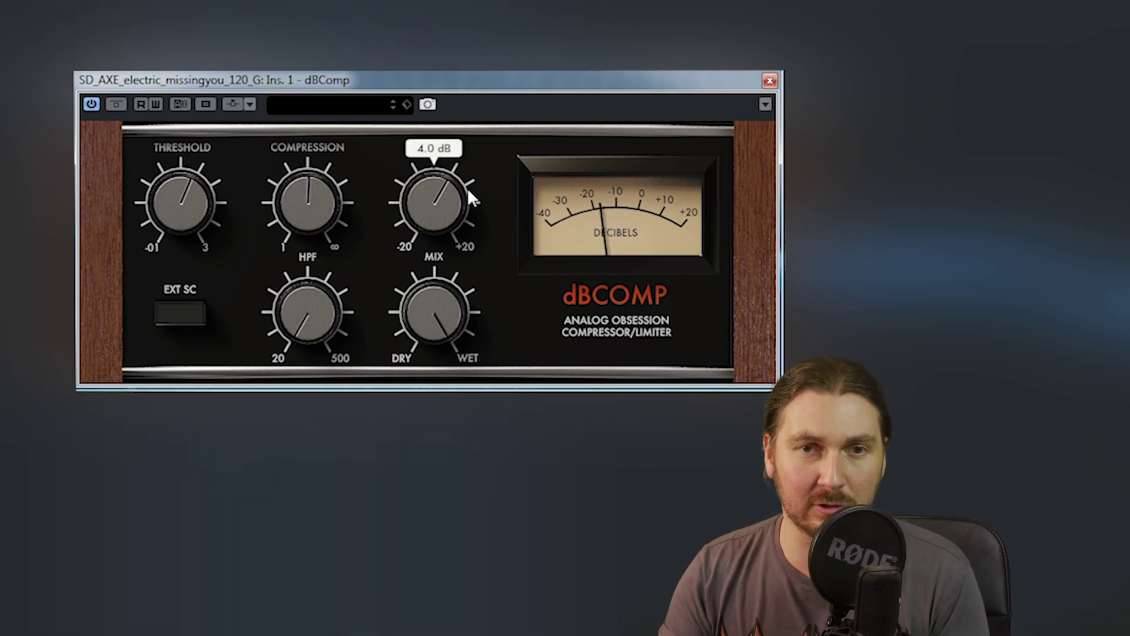
Reduce the guitar loop's compression to slightly below the middle and lower the wet mix to about 61 %.
mouse_move(324, 214)
drag(323, 212, 320, 225)
mouse_move(207, 207)
drag(397, 304, 377, 423)
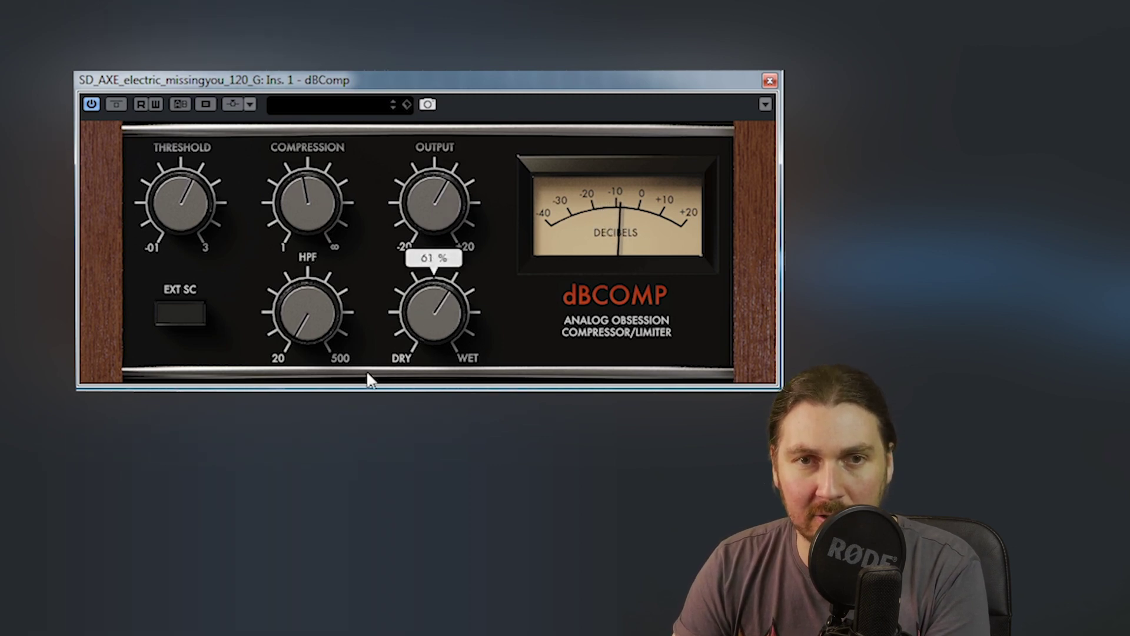
Lower the guitar loop's threshold and mix to near the middle, raise the output to 5.8 dB, and compare with the bypassed sound.
drag(179, 219, 177, 252)
mouse_move(450, 338)
drag(451, 338, 445, 358)
drag(429, 216, 428, 212)
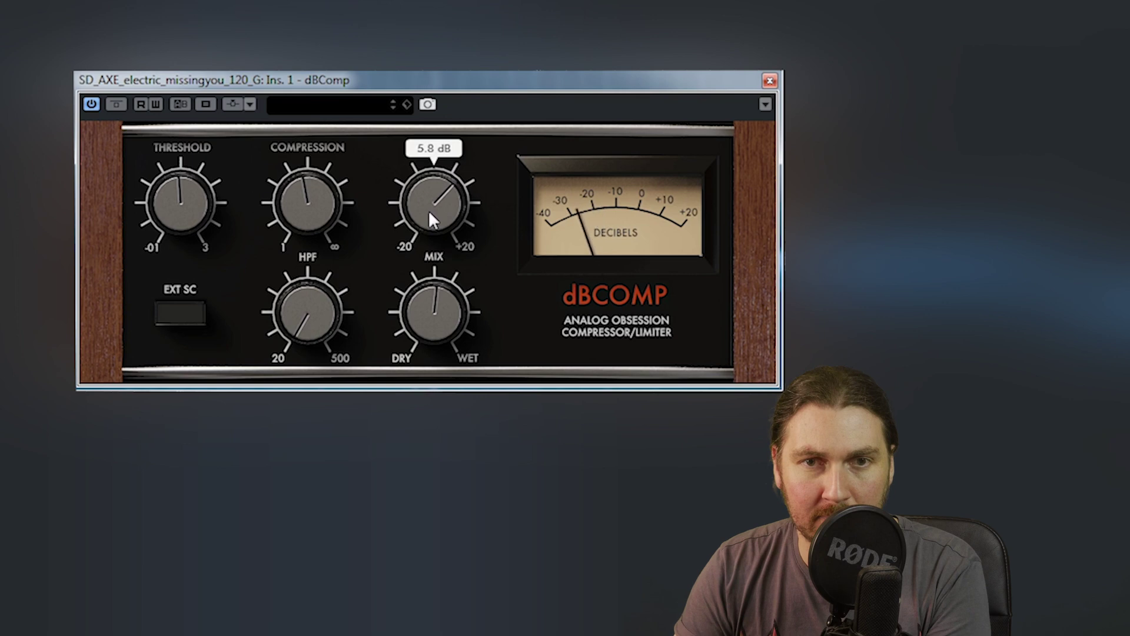
click(624, 291)
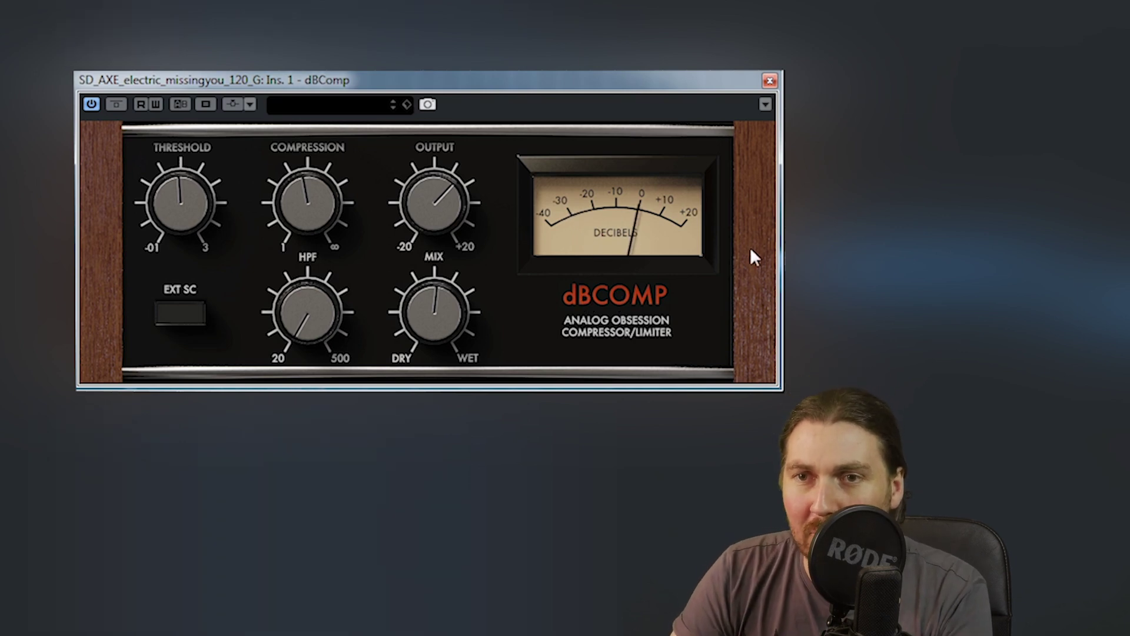
Reopen the guitar track's compressor, raise its threshold and wet mix slightly, and compare the result with the bypassed sound.
click(772, 82)
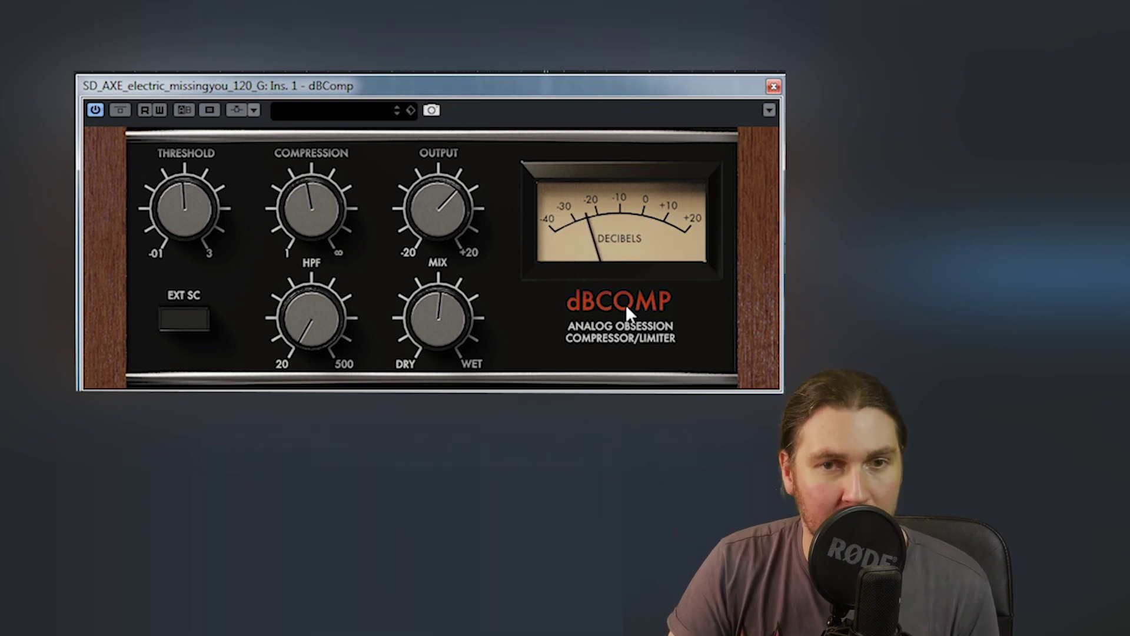
drag(443, 312, 449, 281)
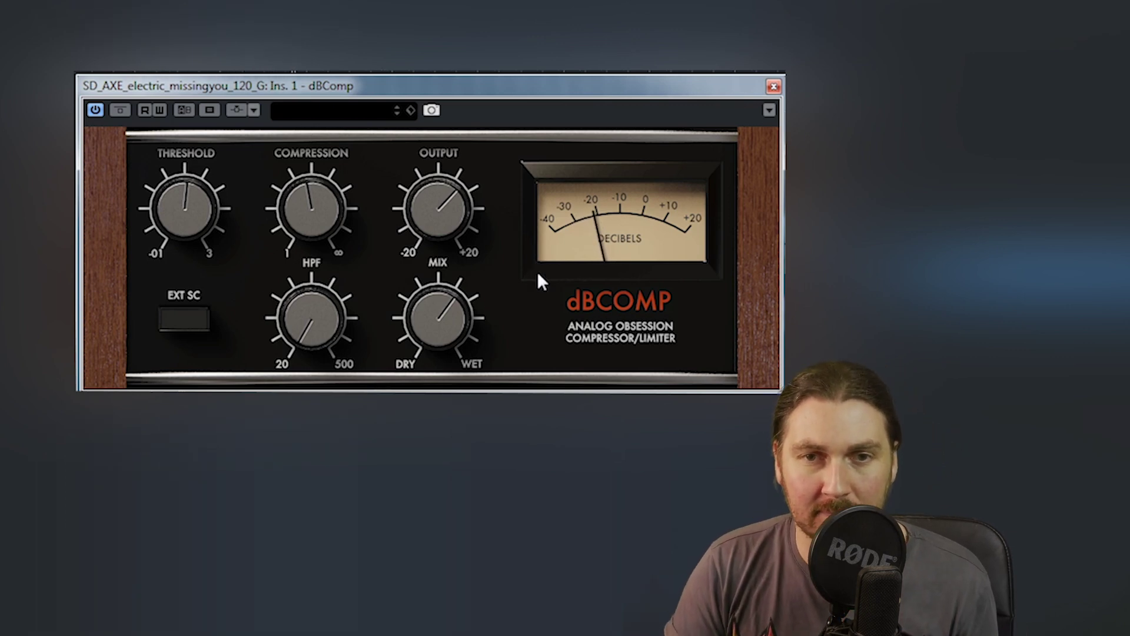
click(596, 302)
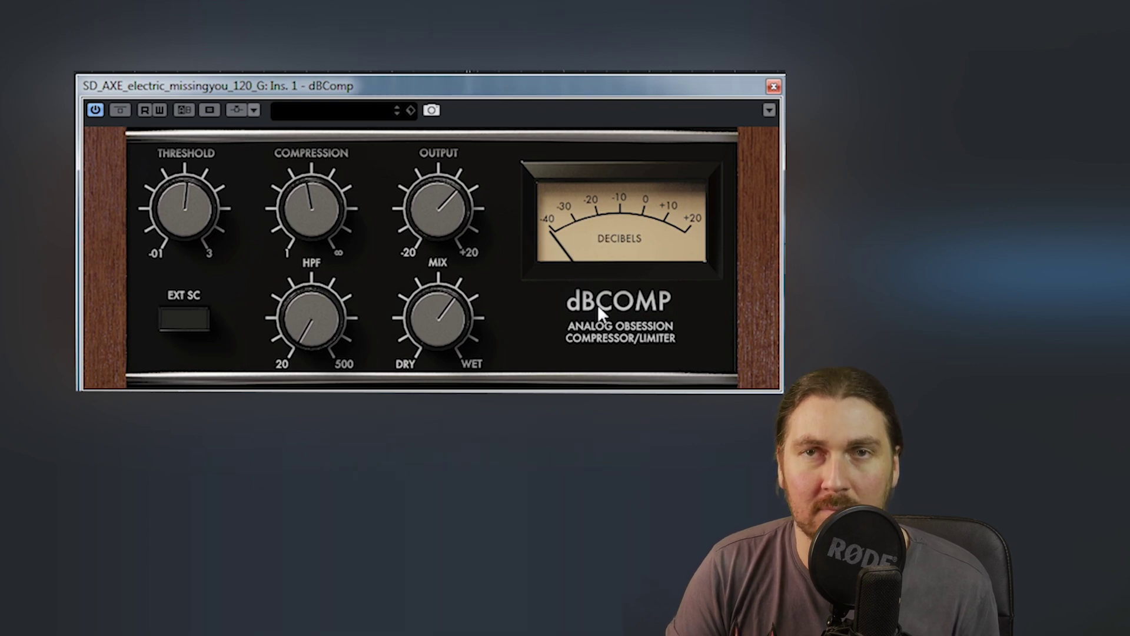
click(597, 304)
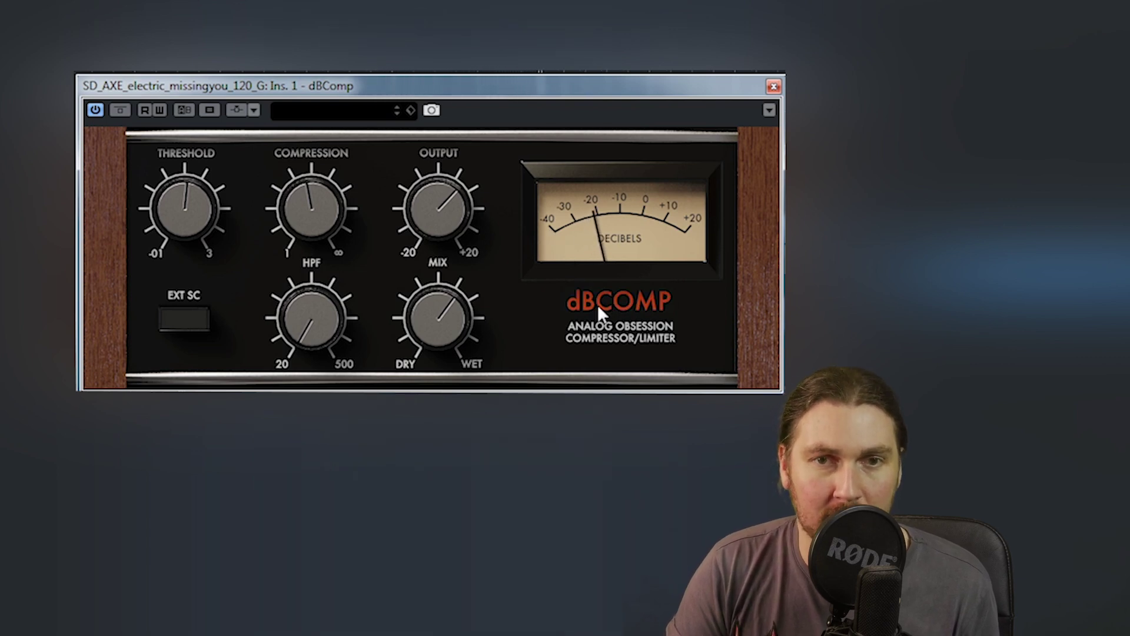